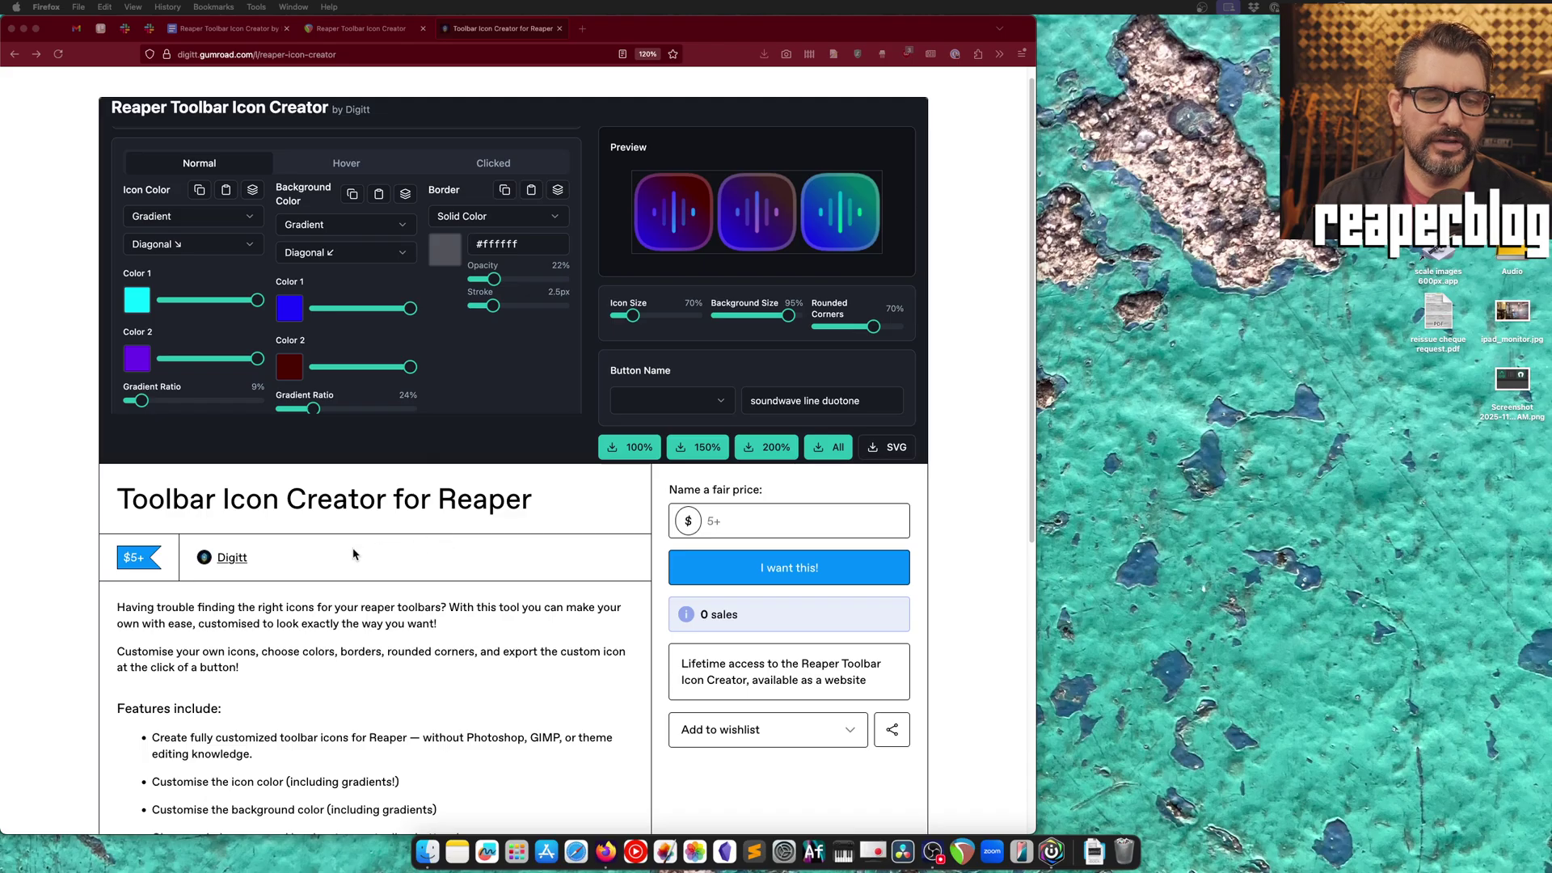
Step: Look over the Gumroad product page and the Google Docs readme, then return to the icon creator web app
scroll(352, 550, "down", 5)
scroll(353, 546, "up", 6)
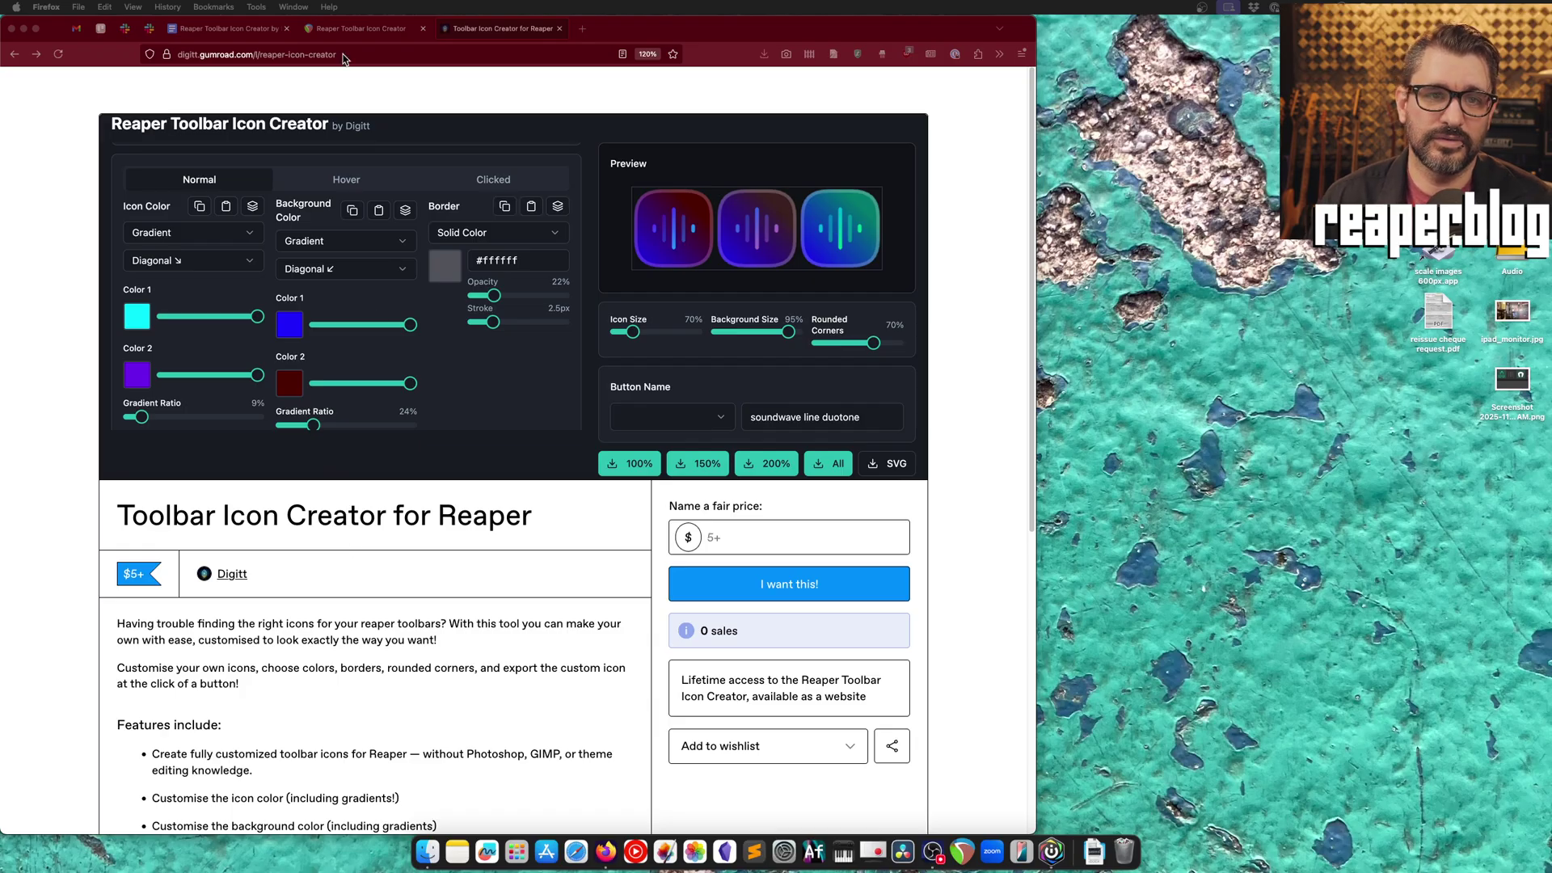
left_click(239, 34)
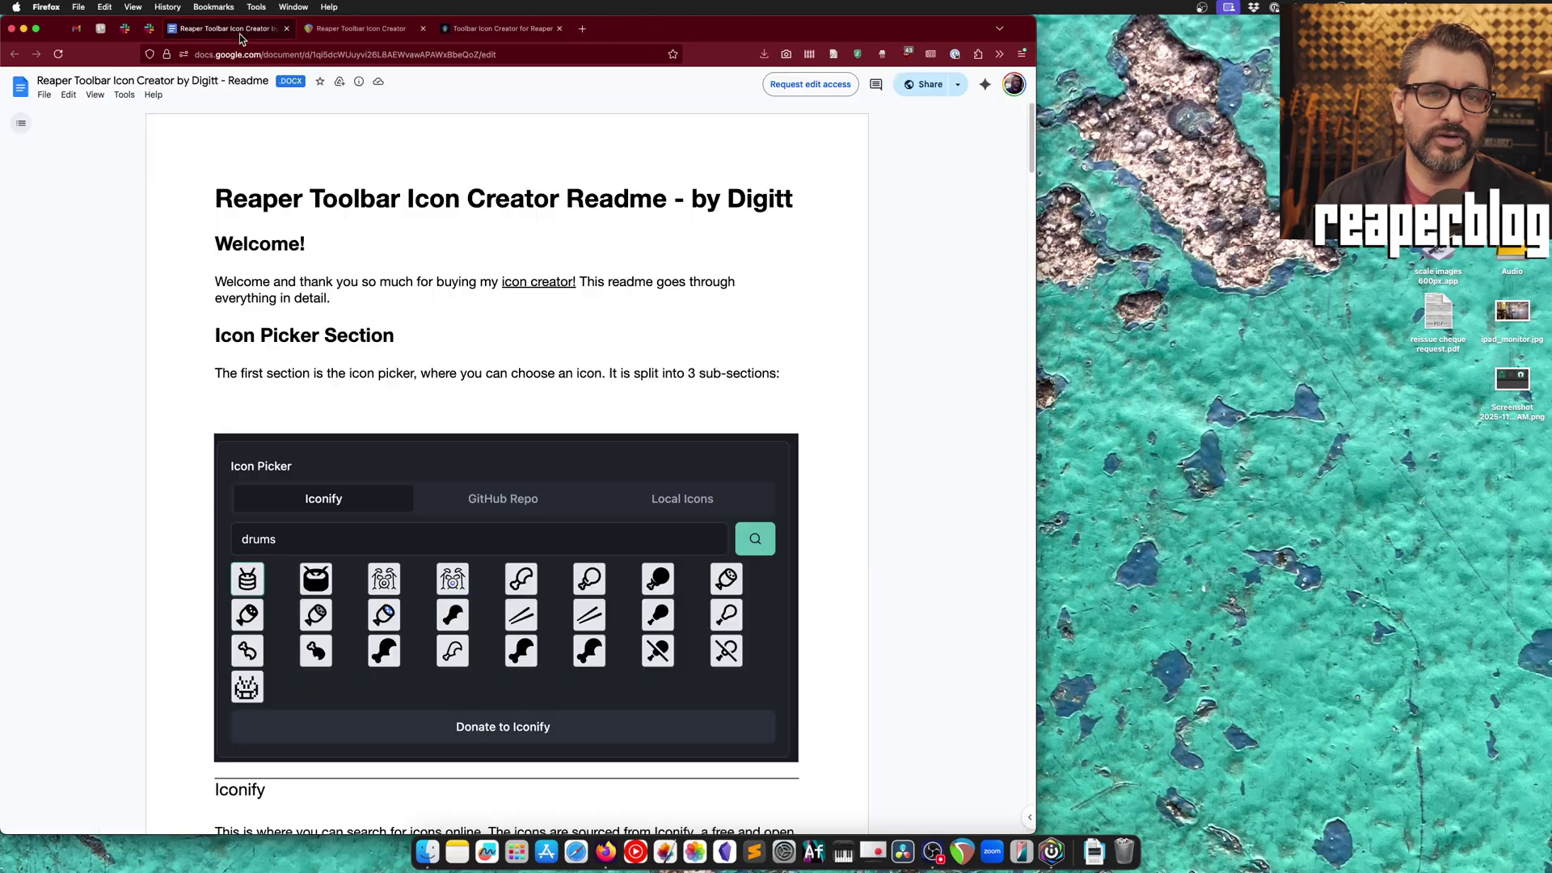
scroll(474, 405, "down", 15)
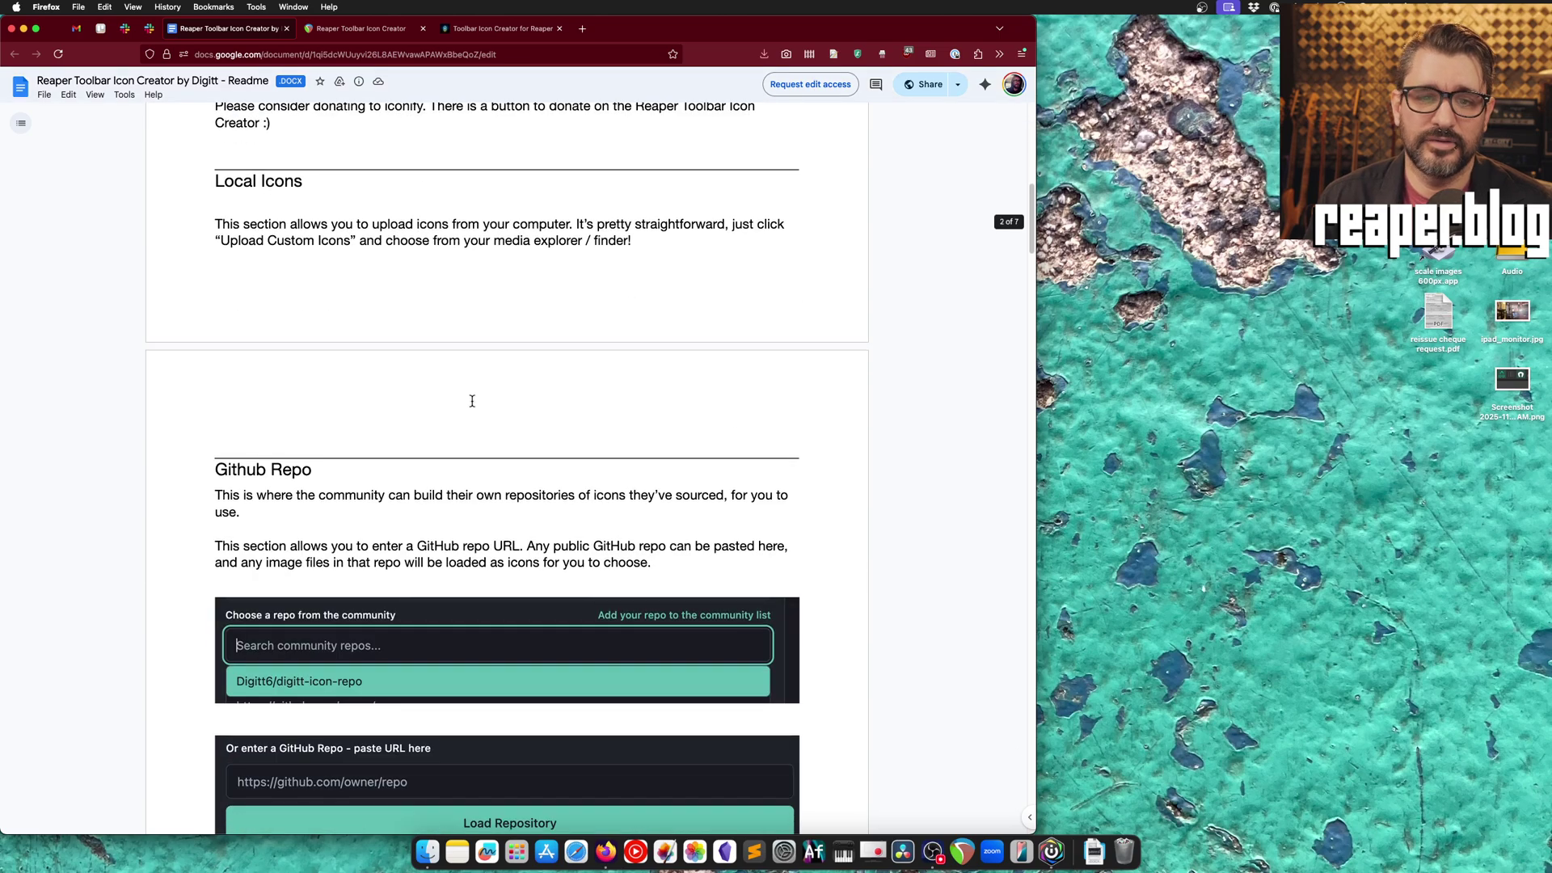
scroll(472, 402, "down", 10)
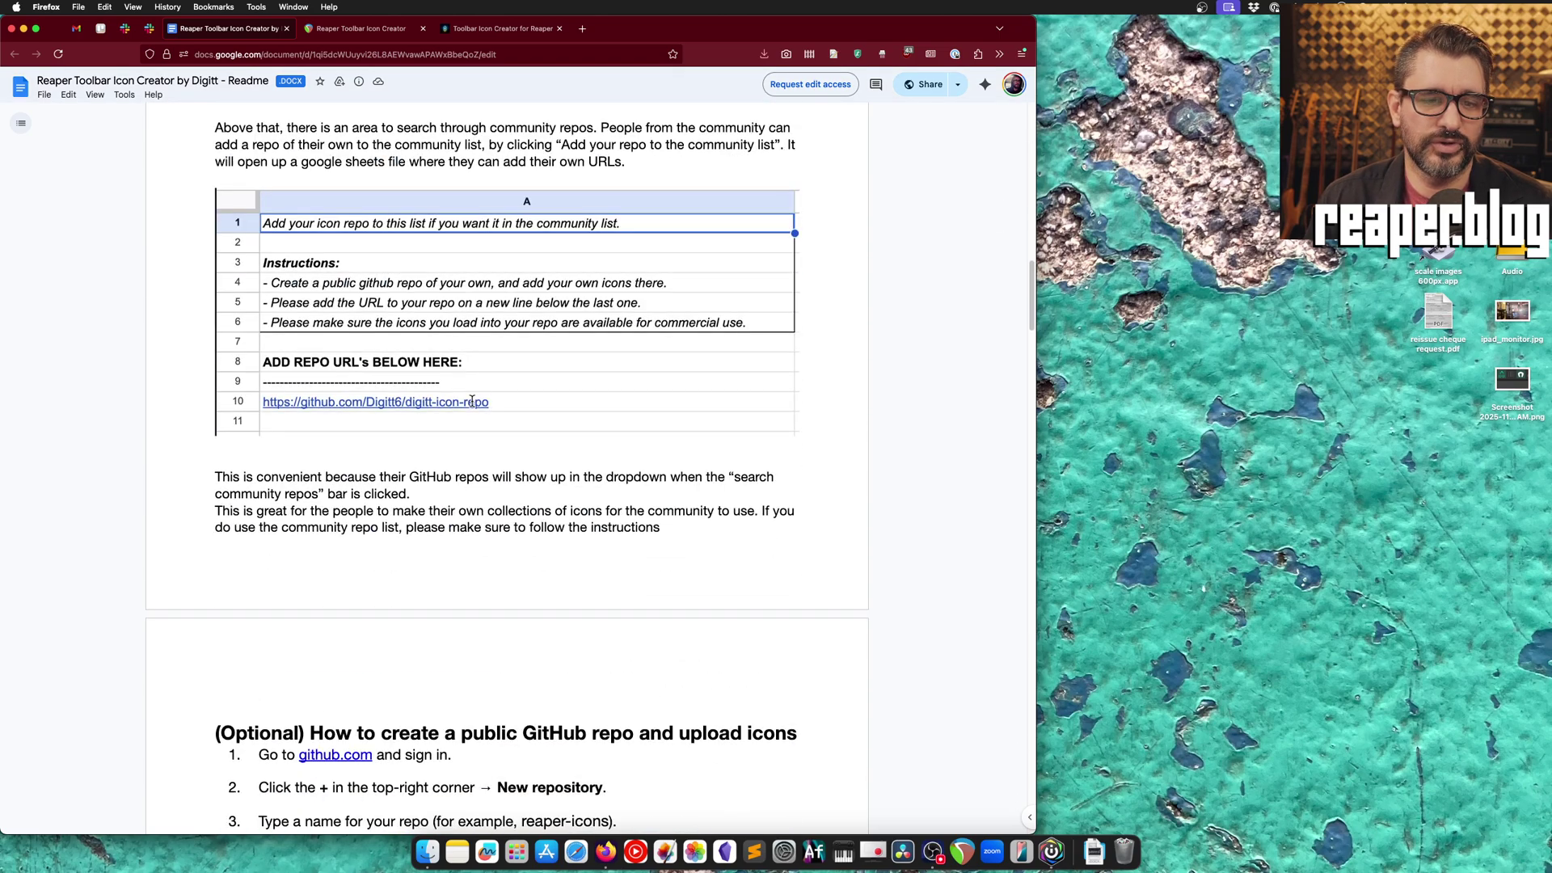
left_click(361, 28)
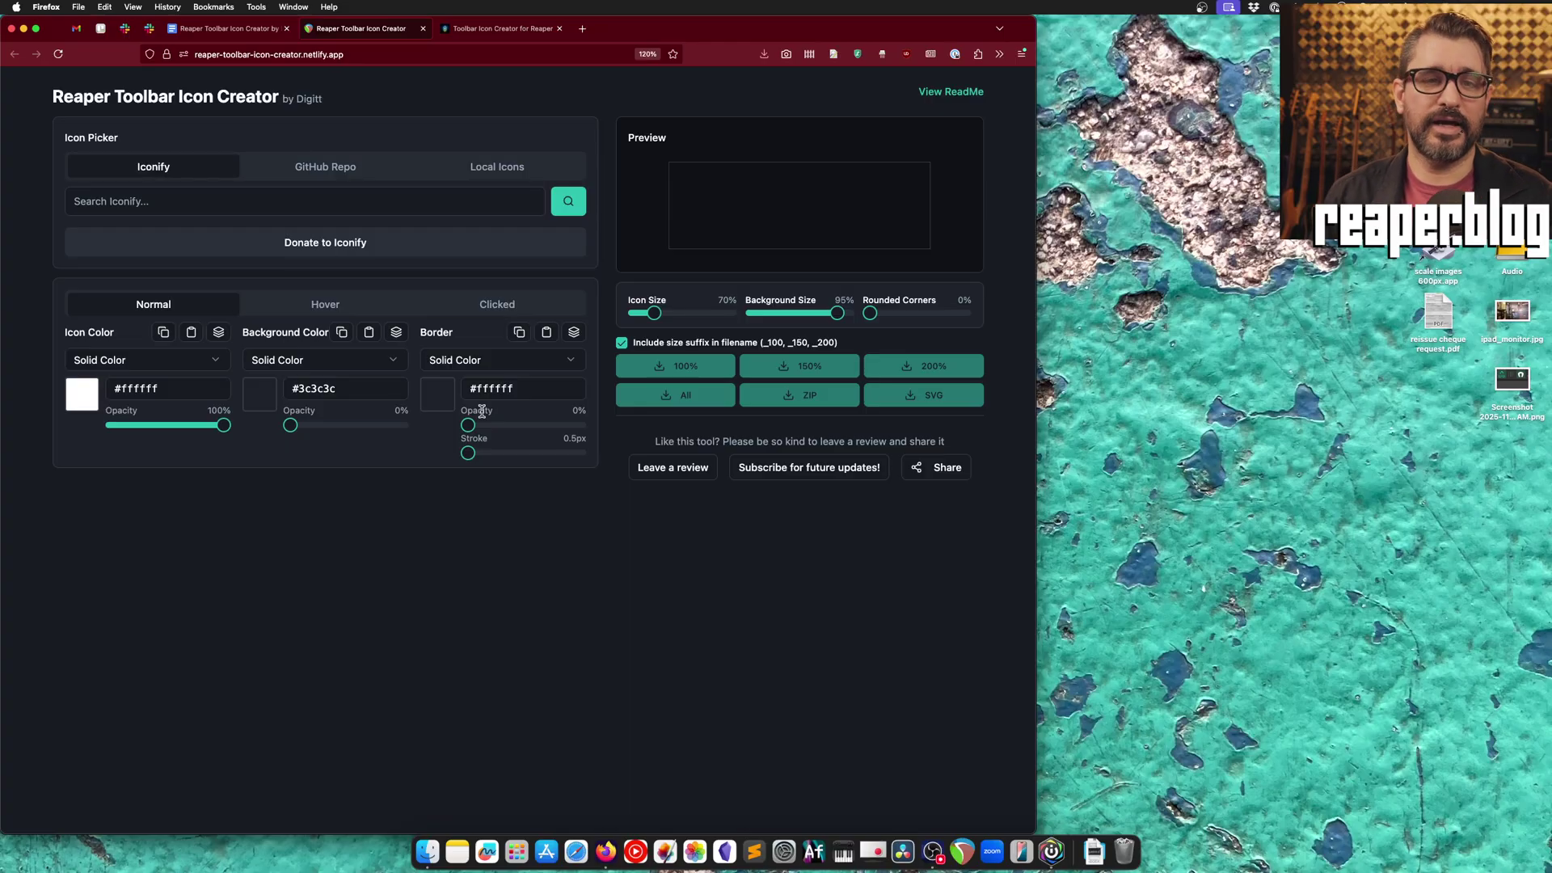
Step: Search Iconify for 'arrow' and choose the outlined up-arrow icon
left_click(204, 208)
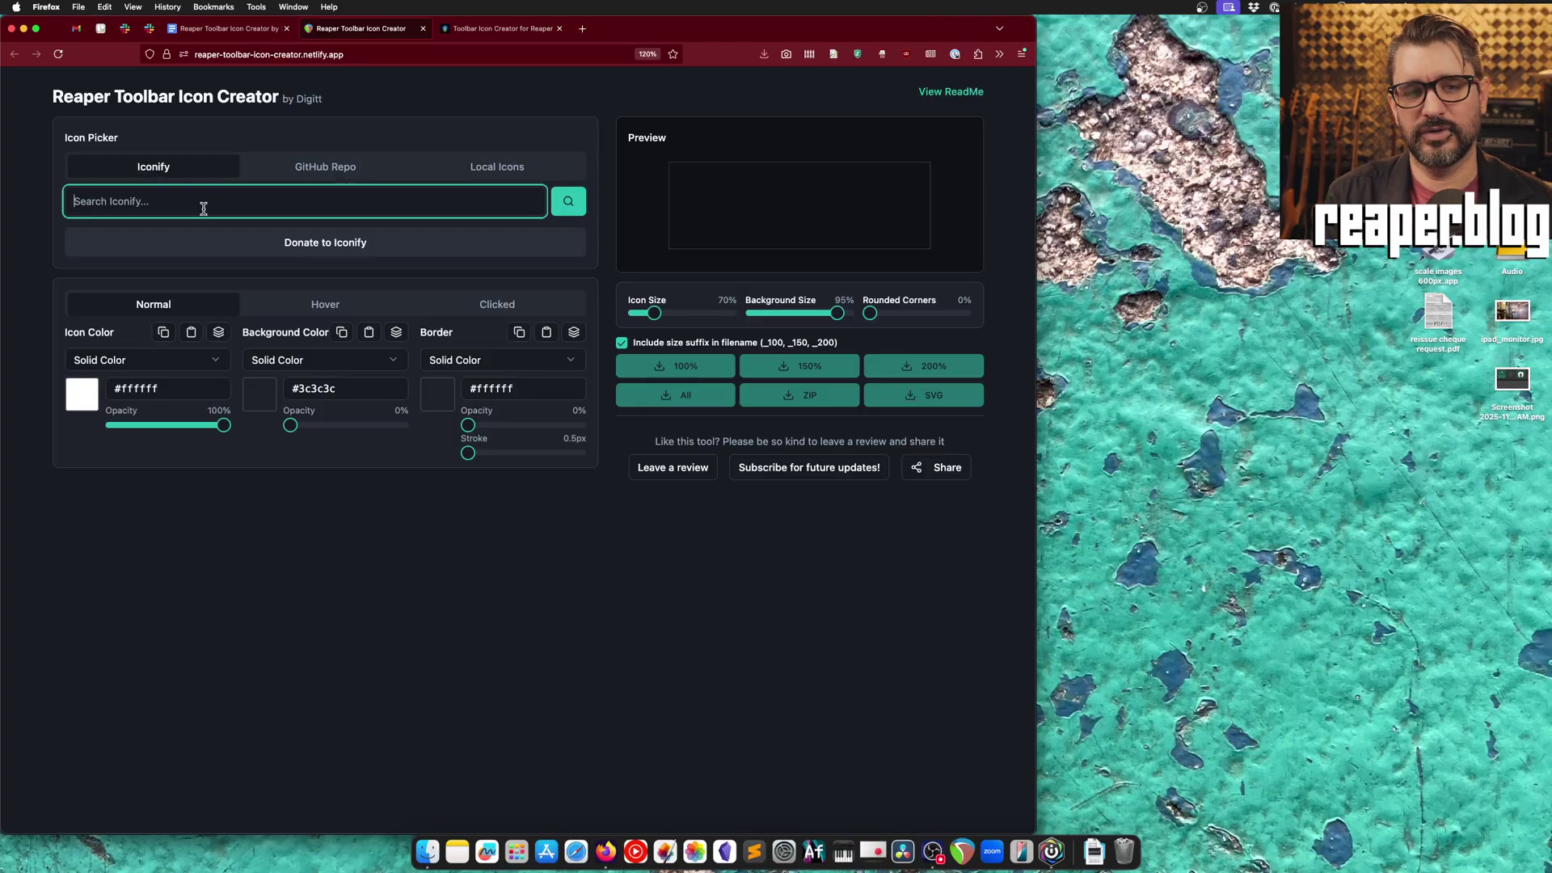
type("arrow")
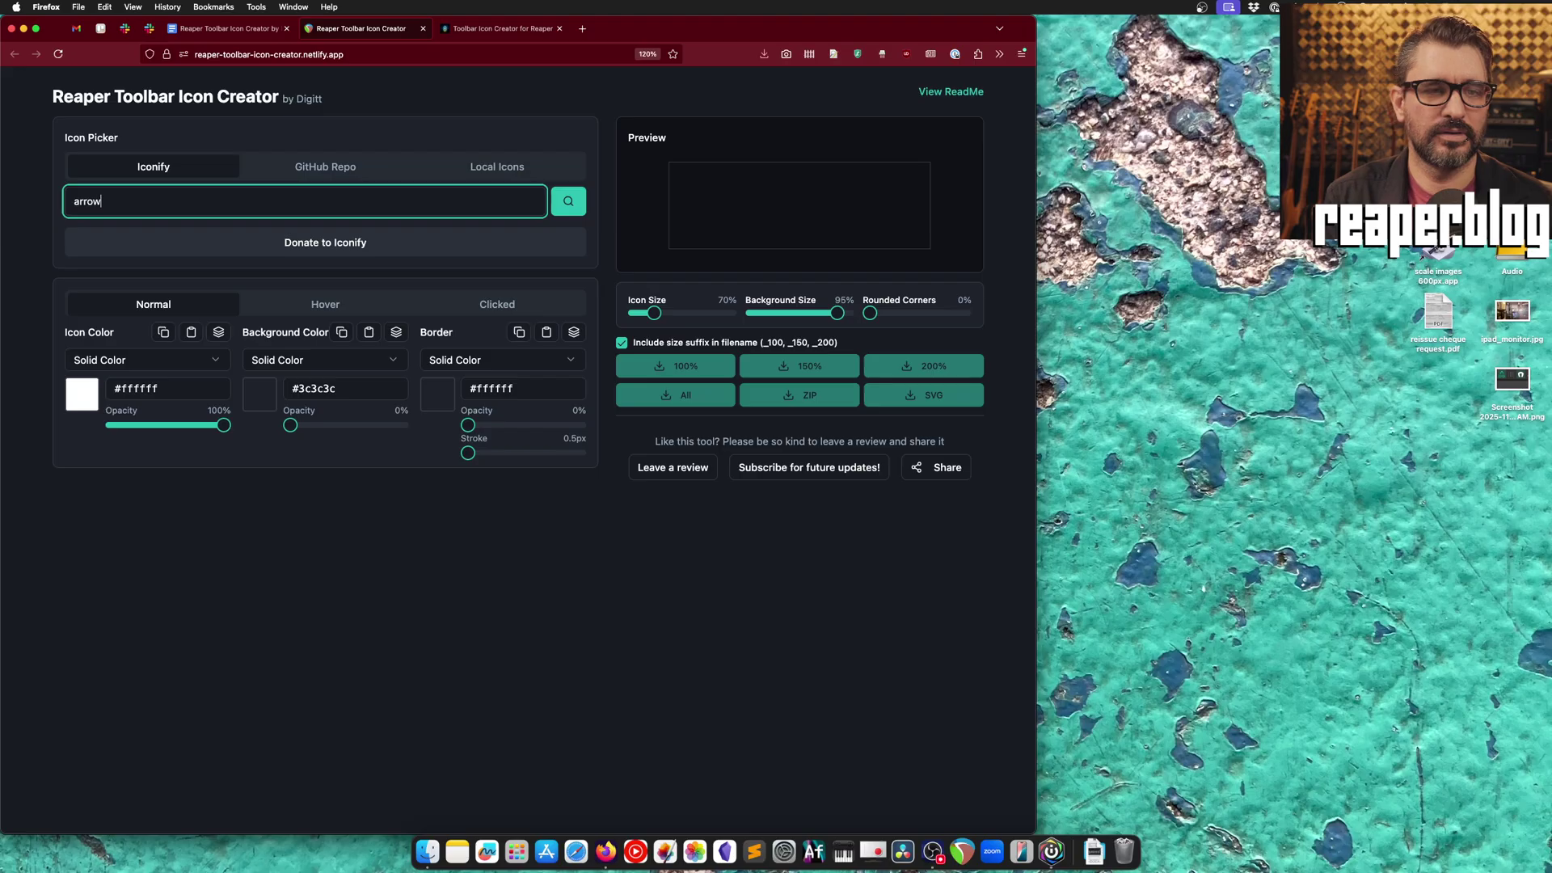
key("Return")
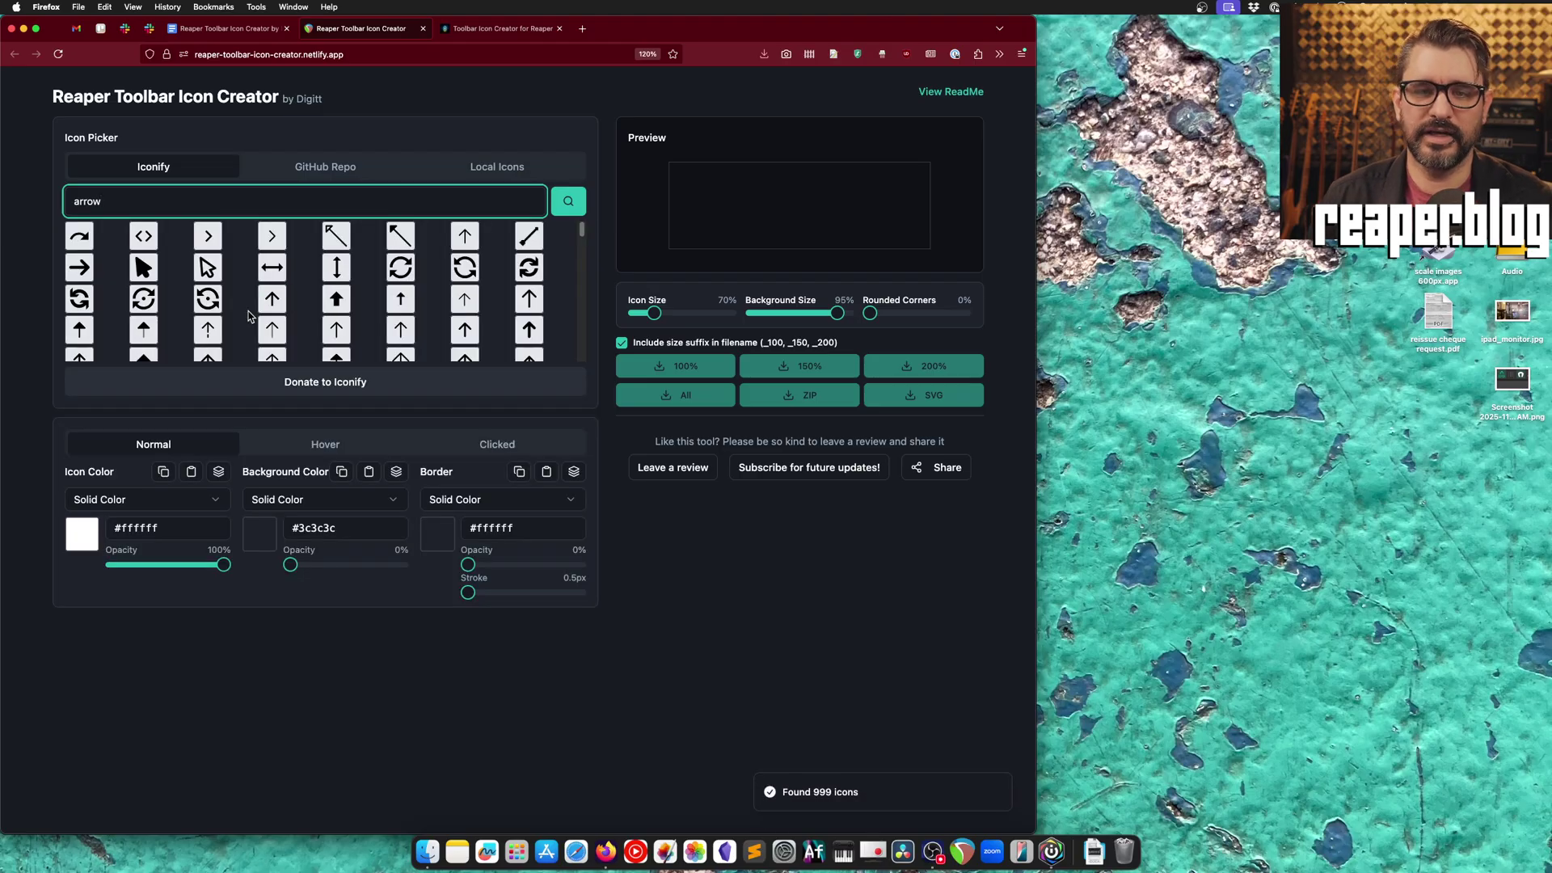
left_click(582, 236)
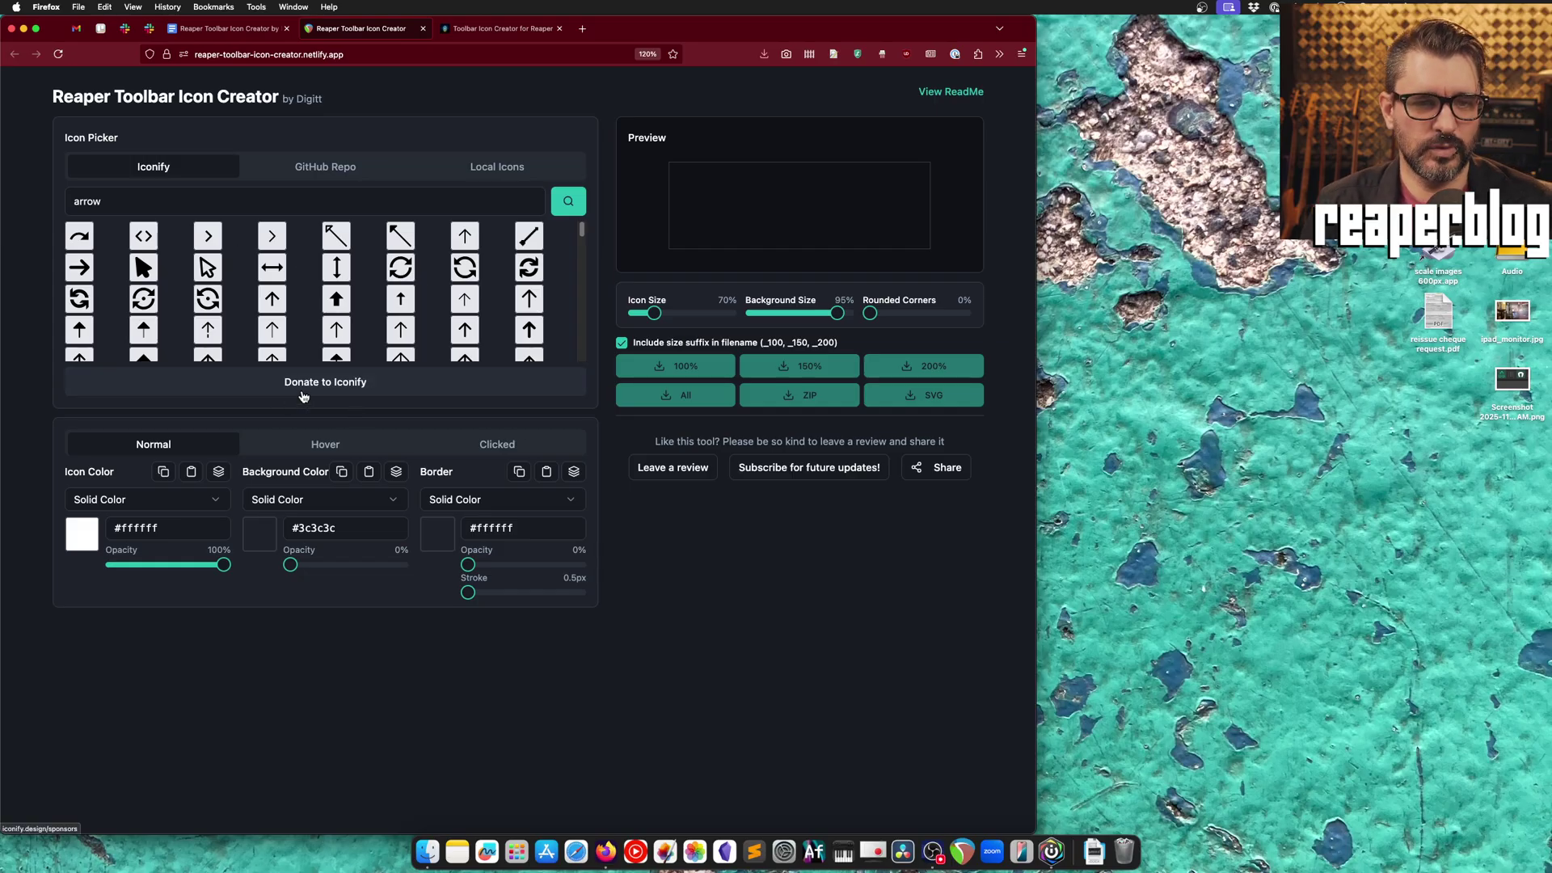
scroll(296, 335, "down", 3)
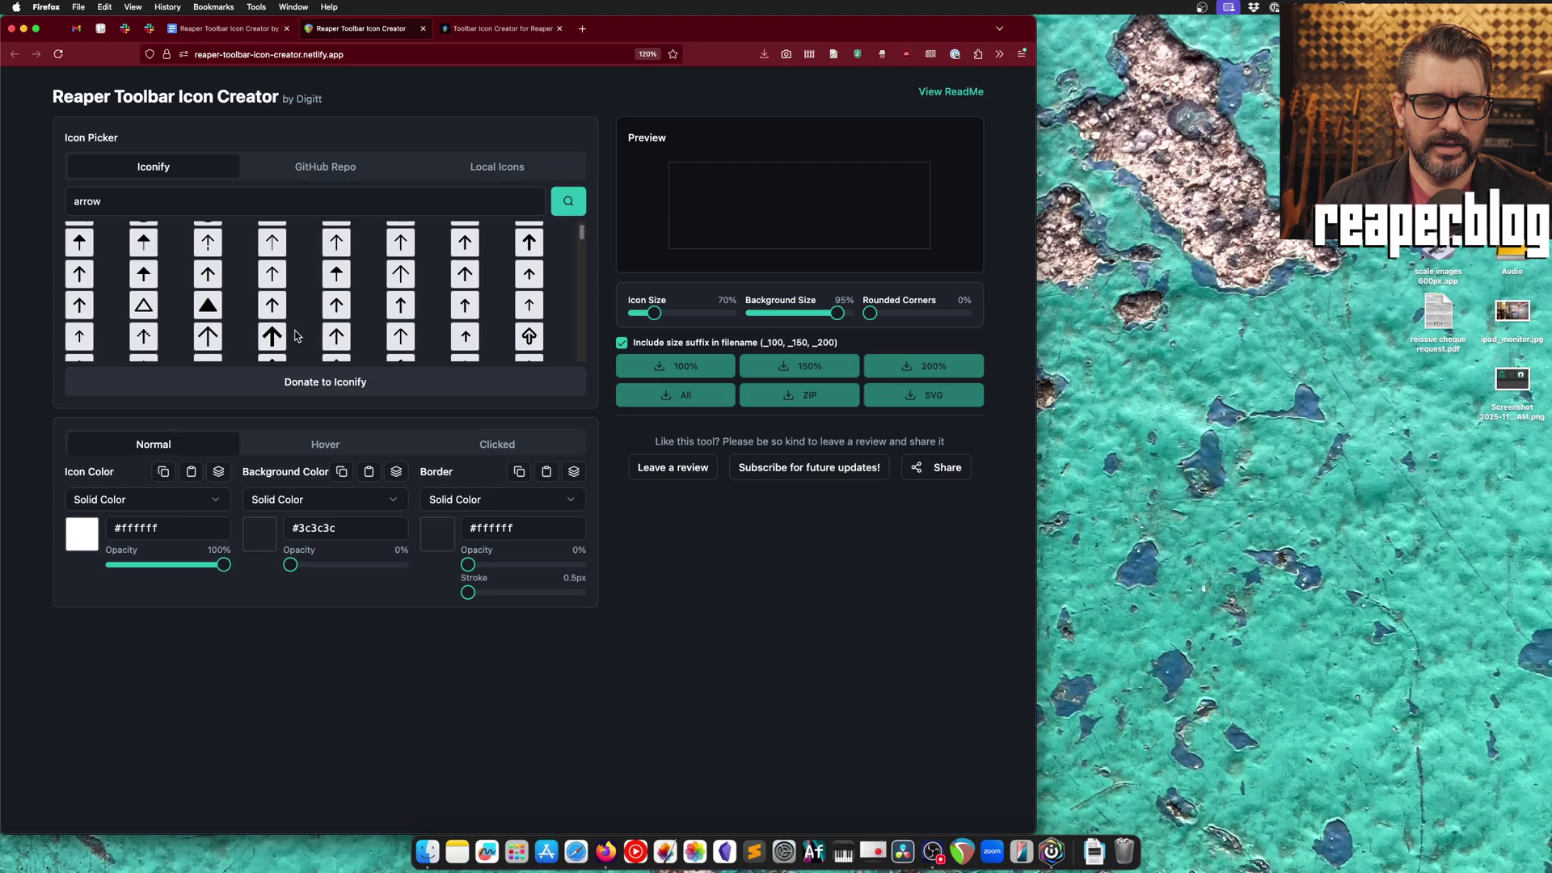
scroll(298, 339, "down", 1)
left_click(529, 312)
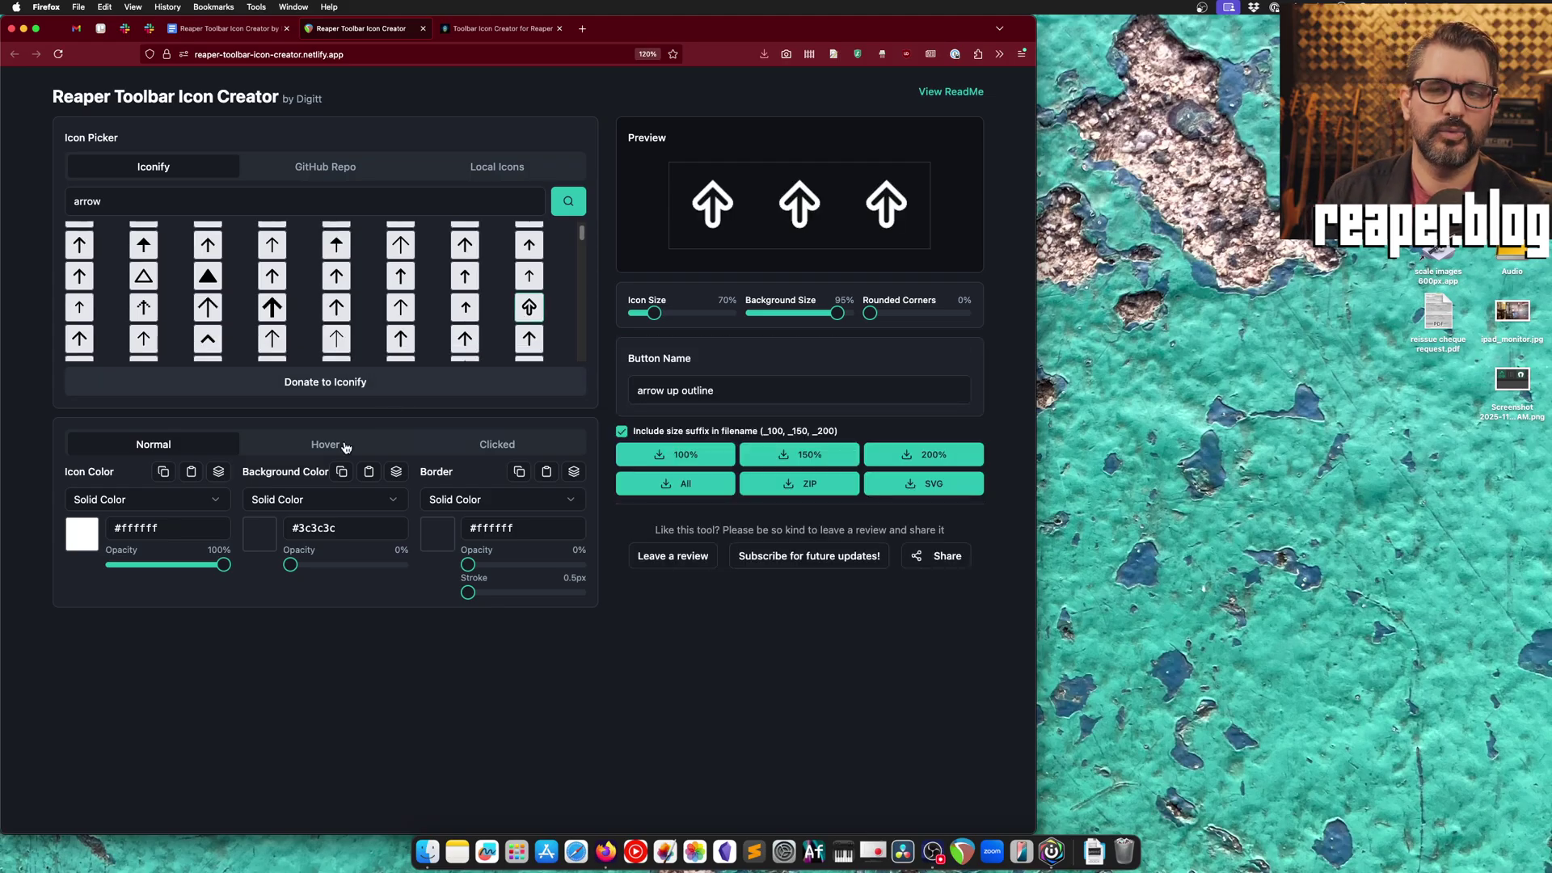
Step: Set the Normal-state icon colour to bright green #69ff47 and copy the colour
left_click(81, 534)
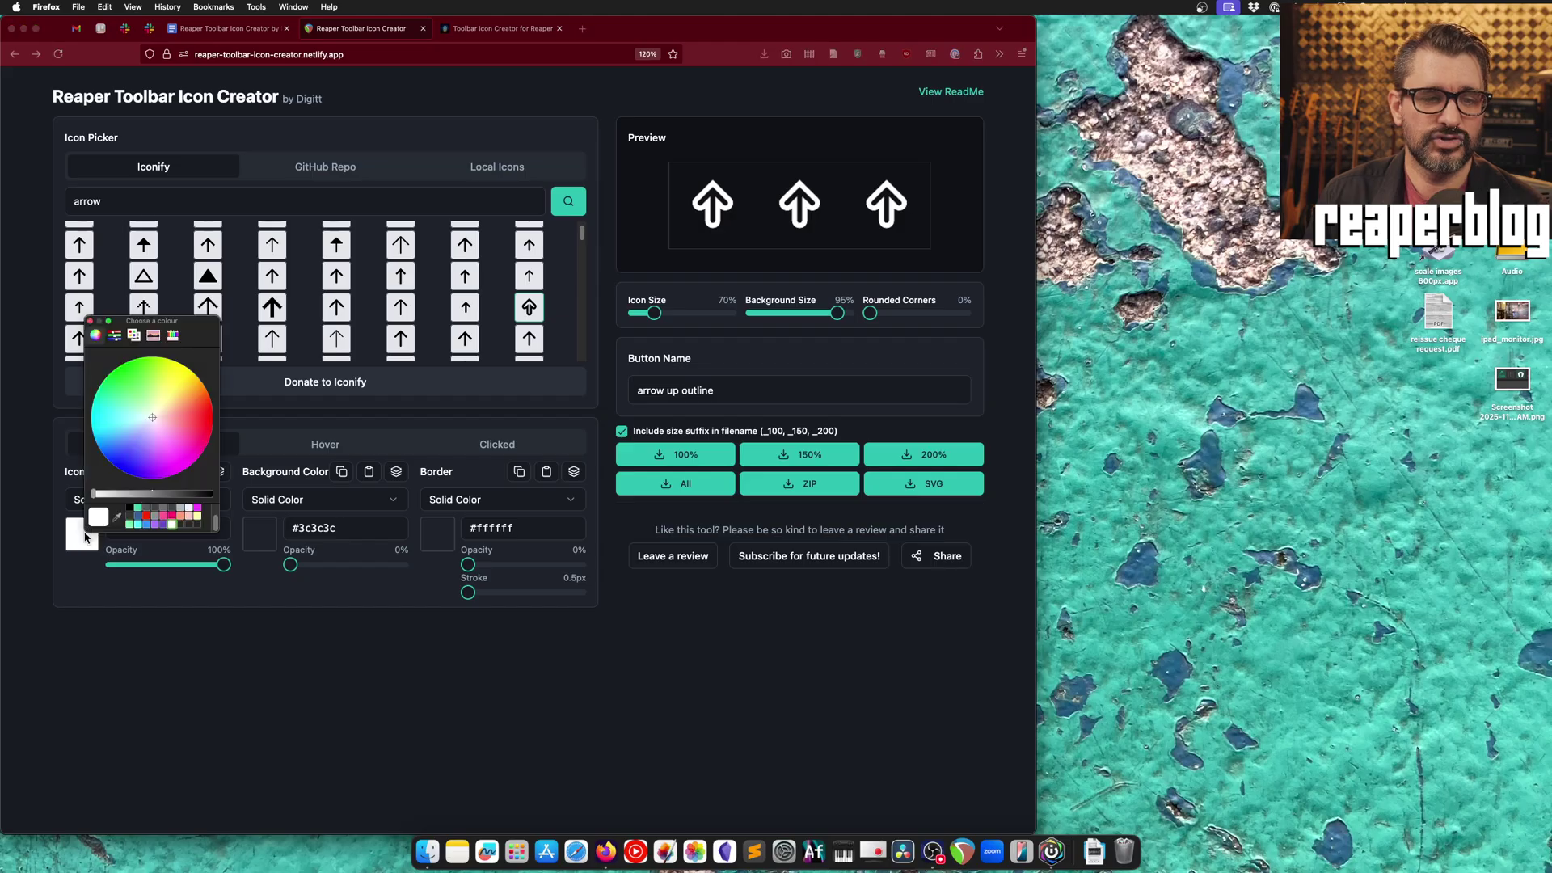
left_click(198, 423)
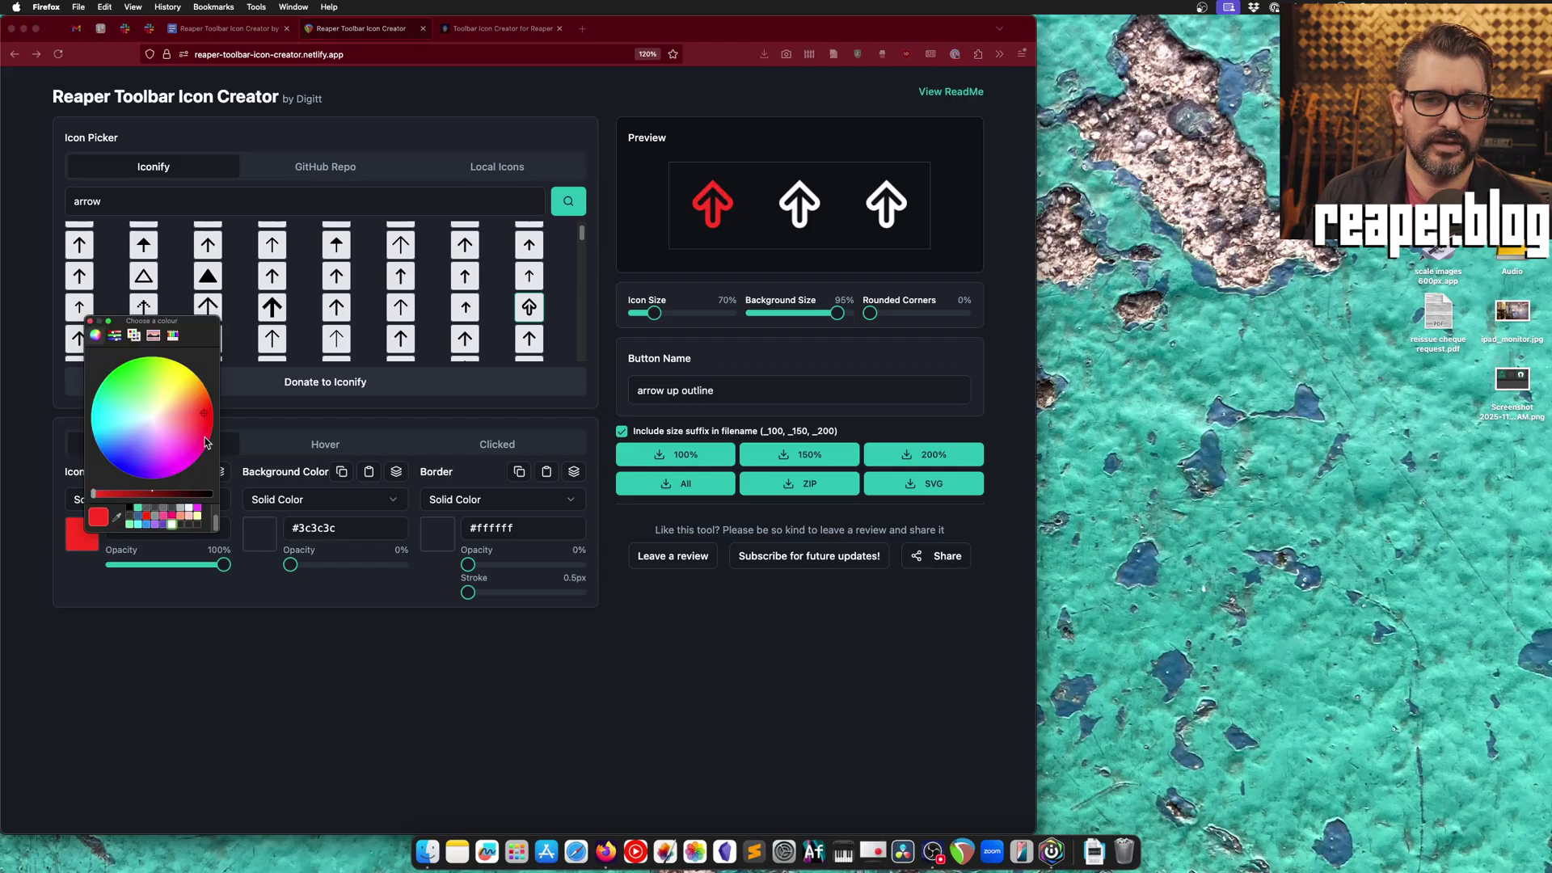
left_click(90, 322)
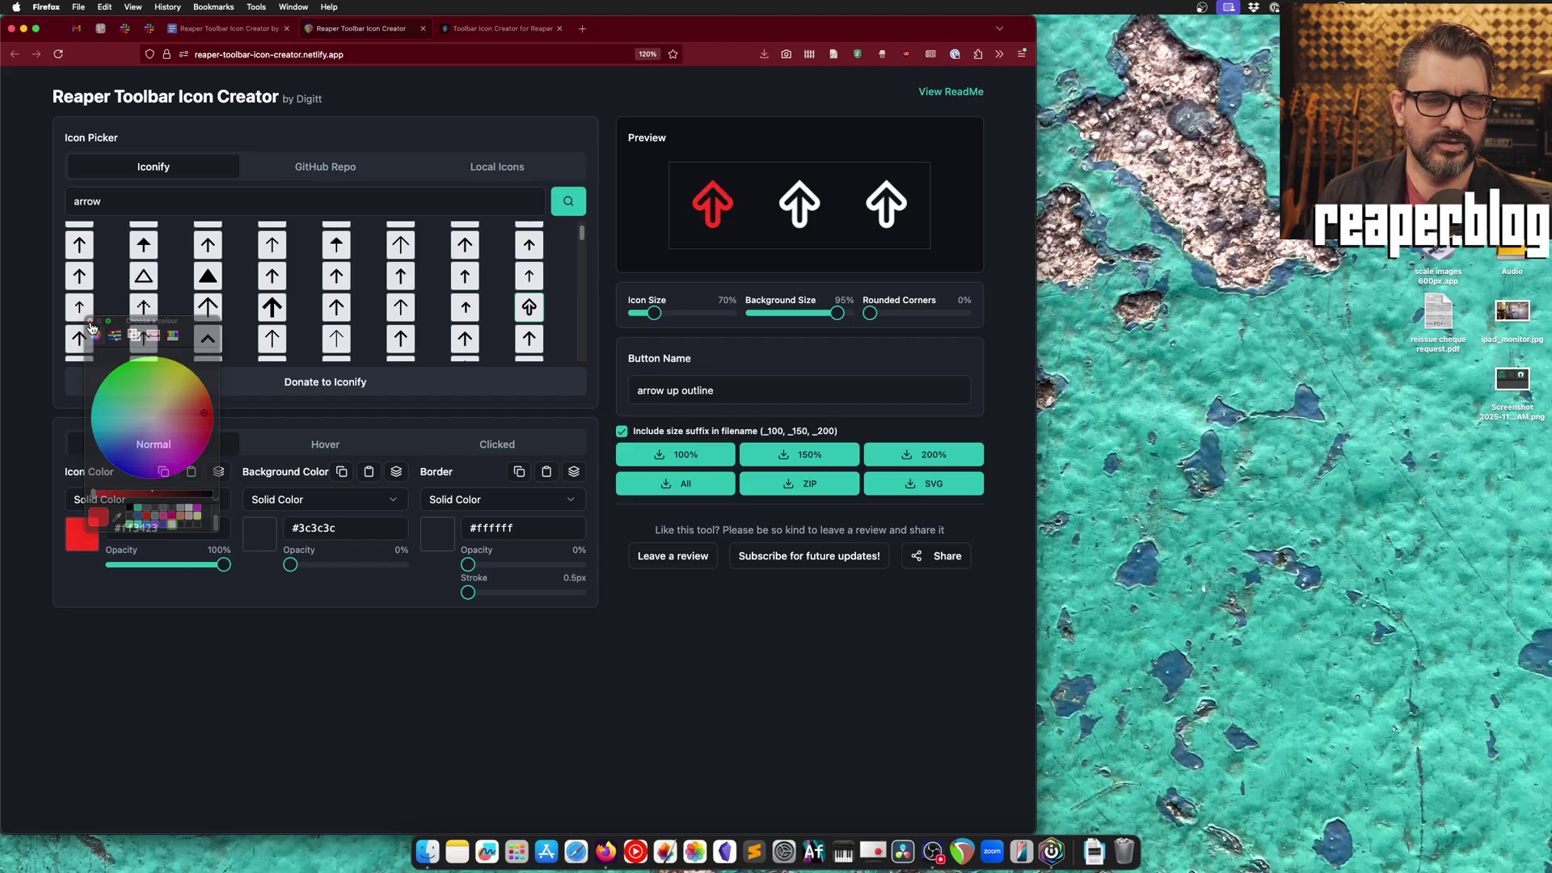
left_click(173, 481)
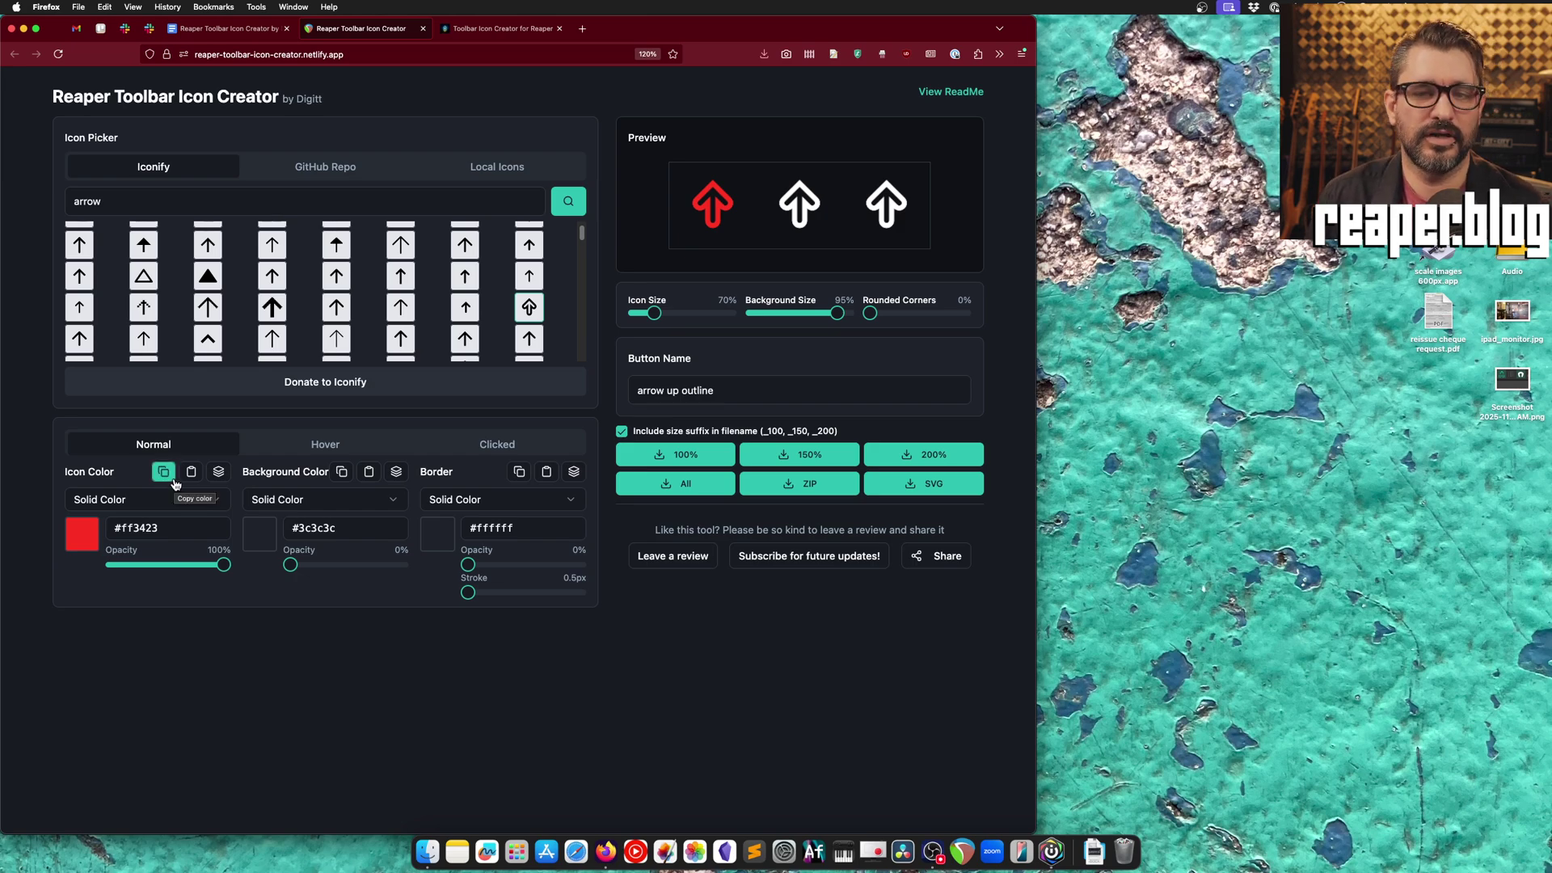
left_click(97, 536)
left_click(136, 378)
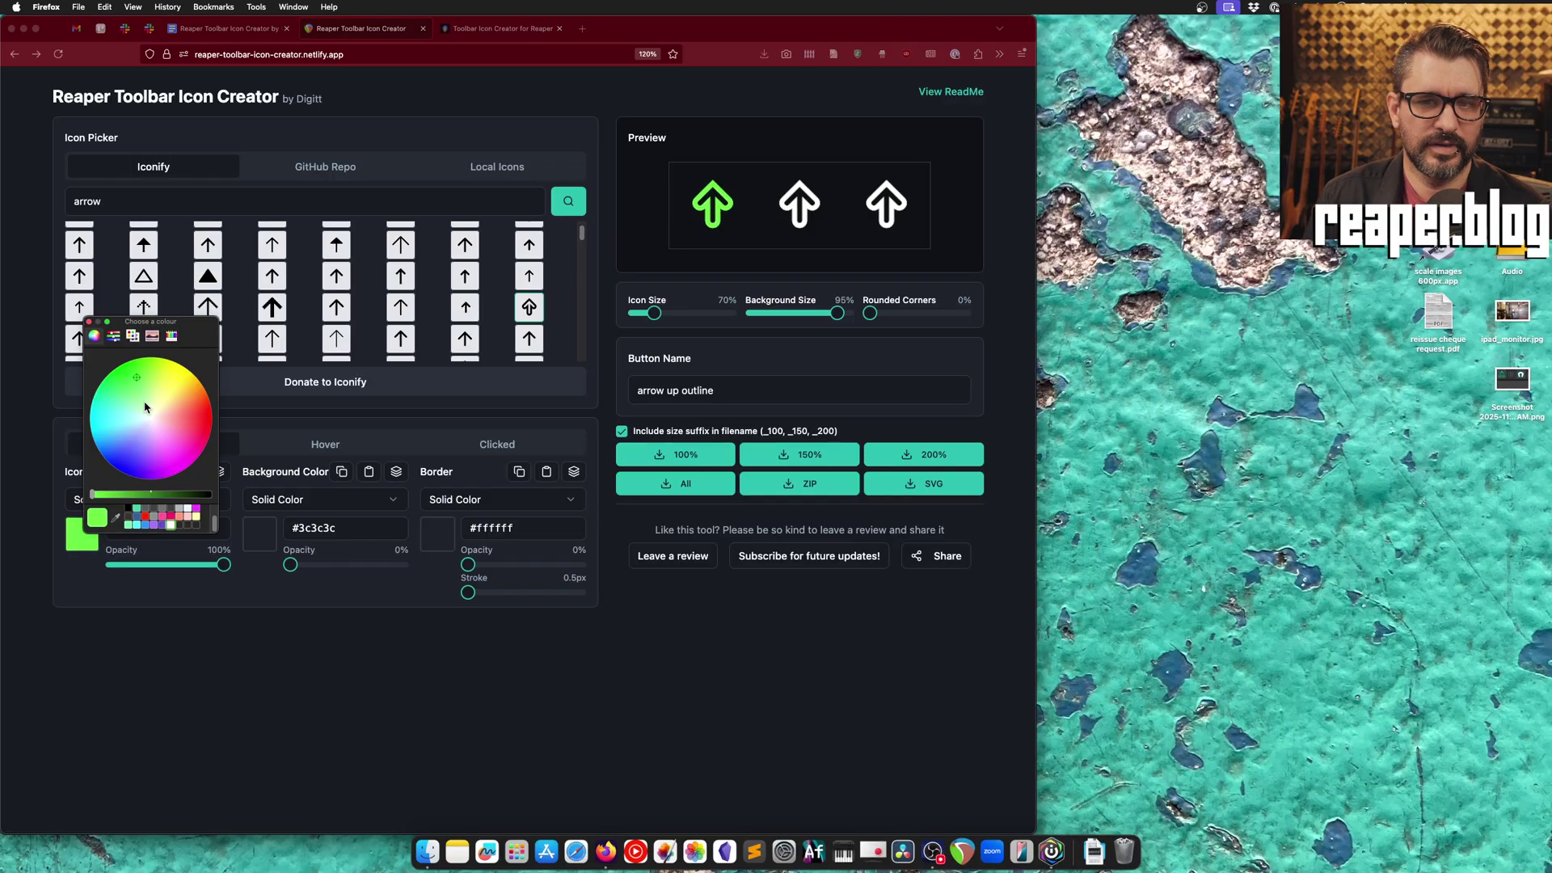
left_click(89, 321)
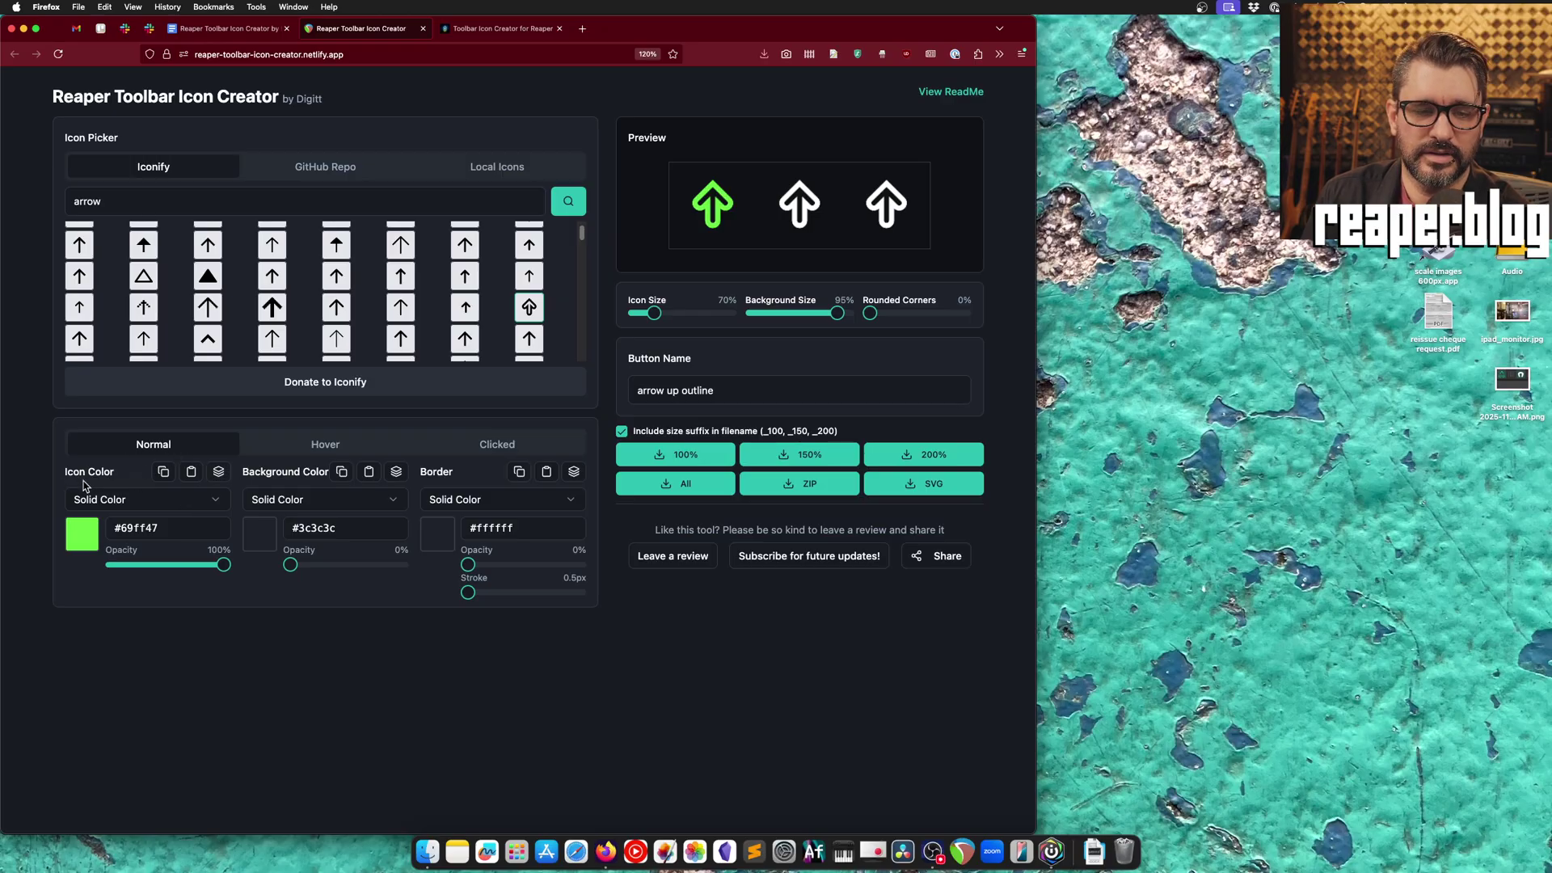
Step: Give the Clicked state a teal #34a89a background at 64% opacity
left_click(327, 446)
left_click(540, 450)
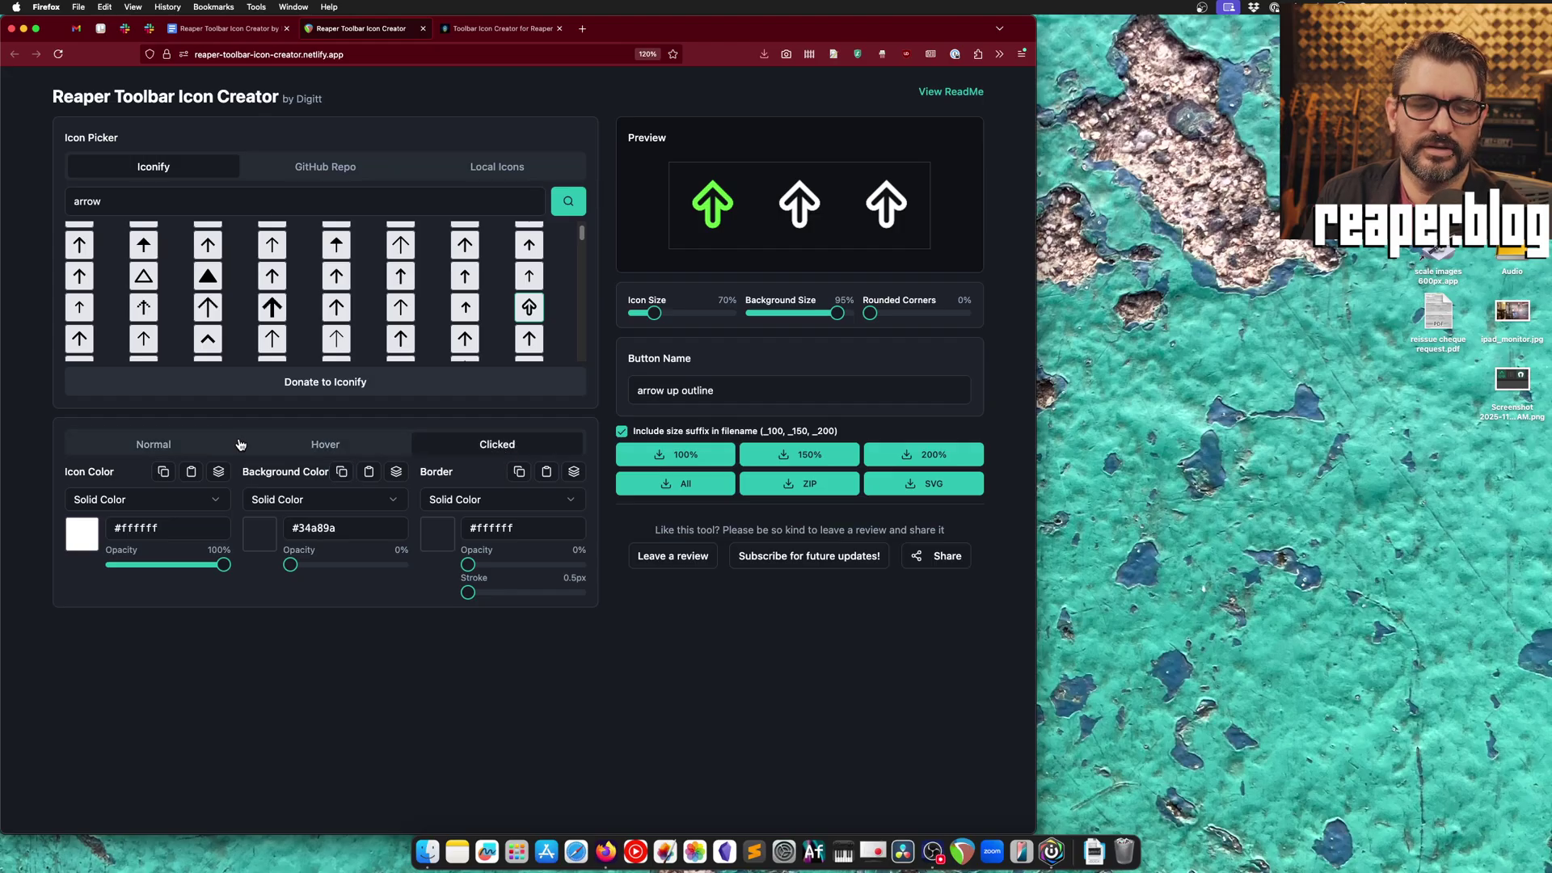
left_click(198, 444)
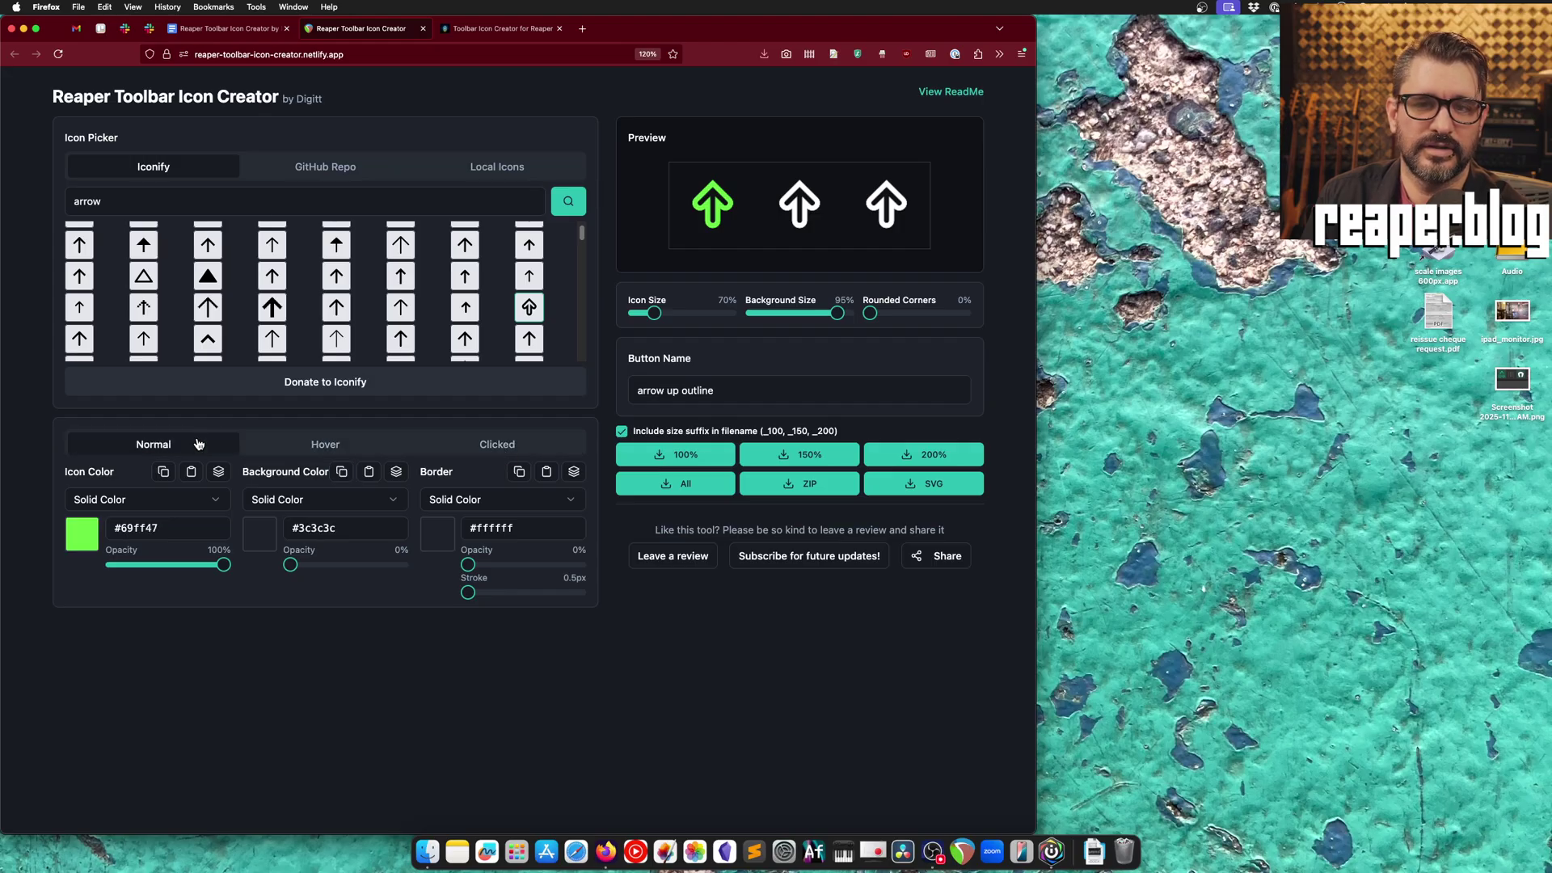
left_click(296, 475)
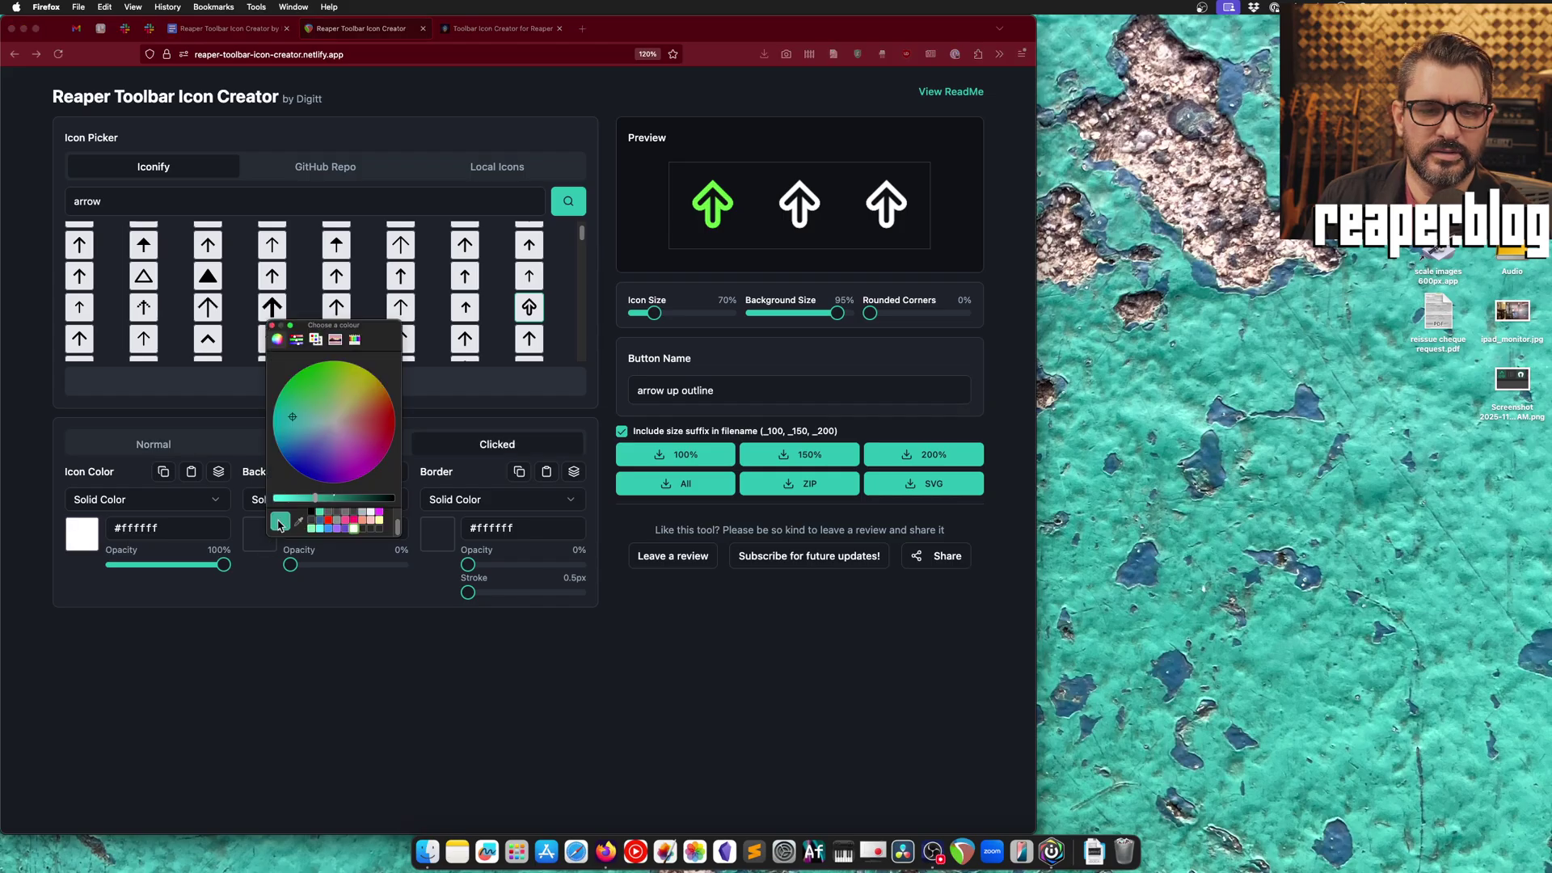
left_click(330, 569)
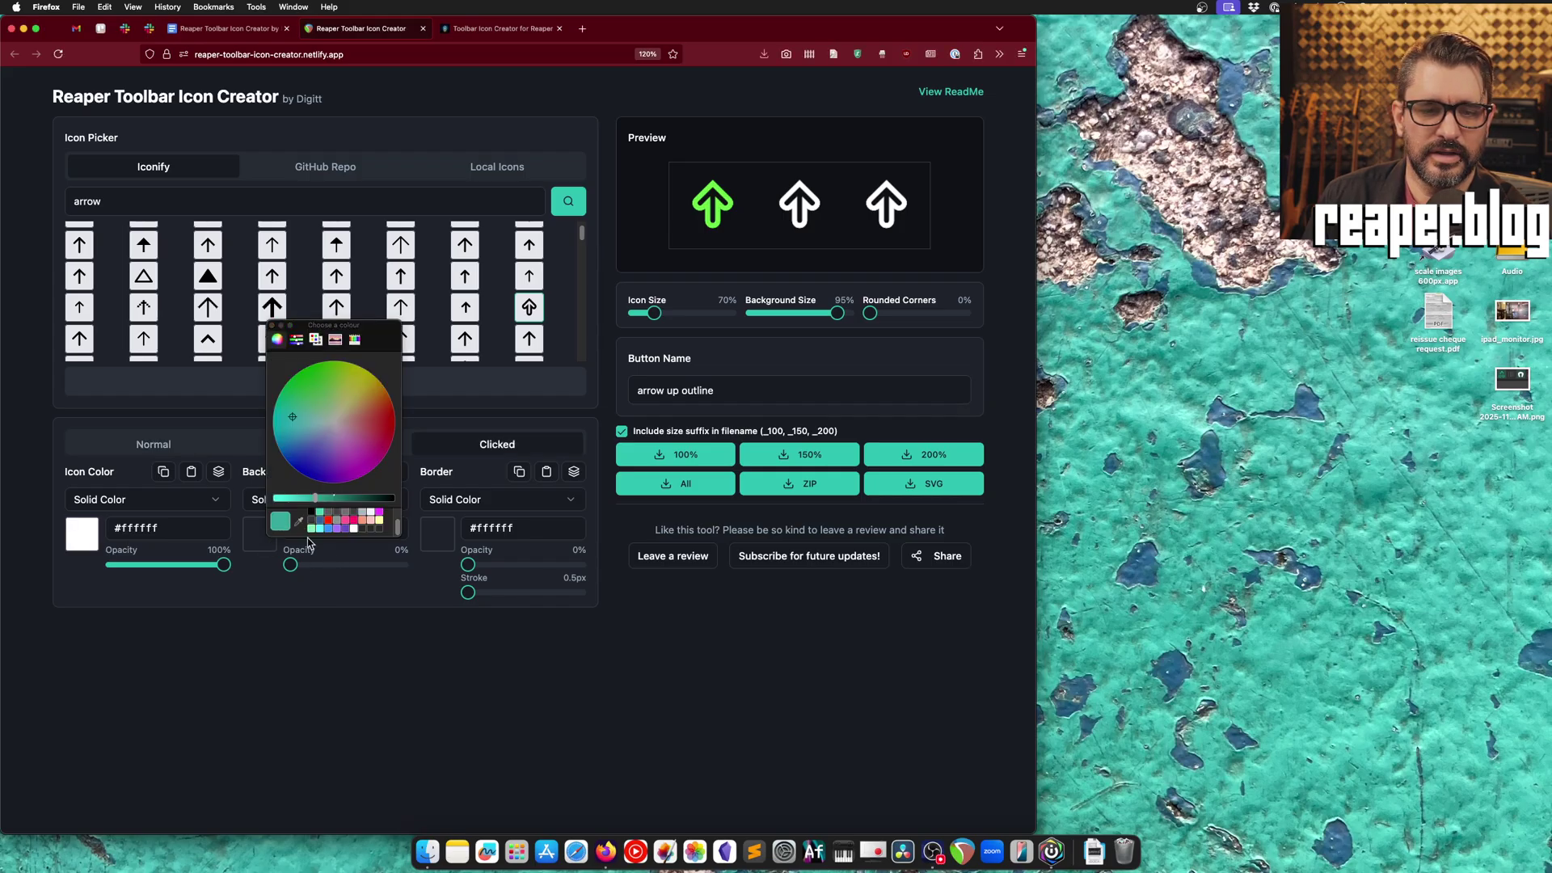
left_click(270, 326)
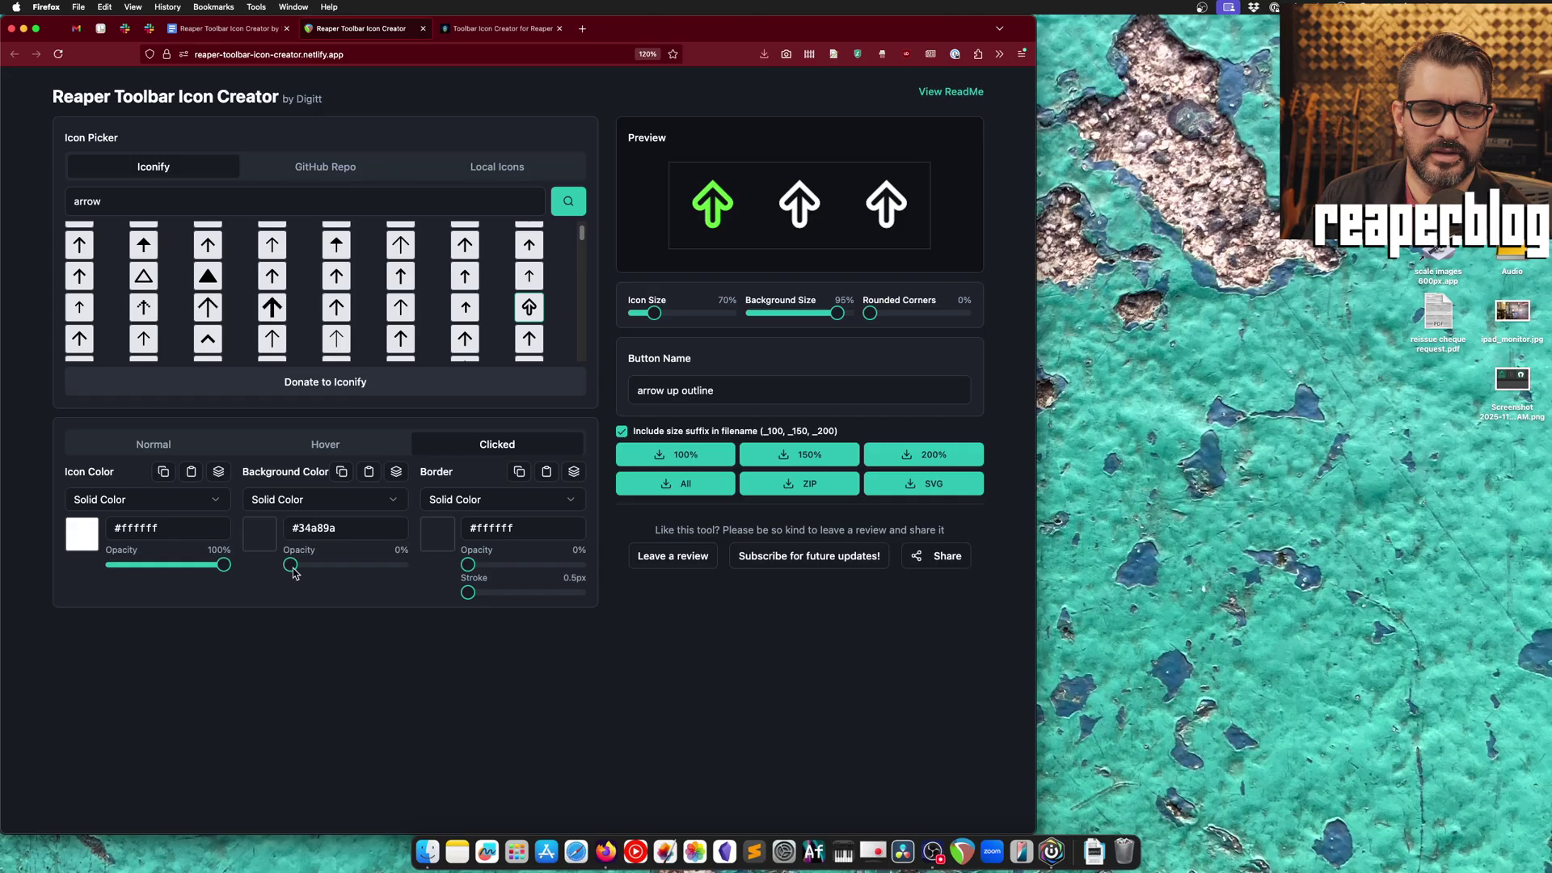
left_click_drag(292, 572, 360, 566)
Step: Copy the Normal state's green #69ff47 icon colour into the Clicked state's icon colour
left_click(190, 471)
left_click(145, 445)
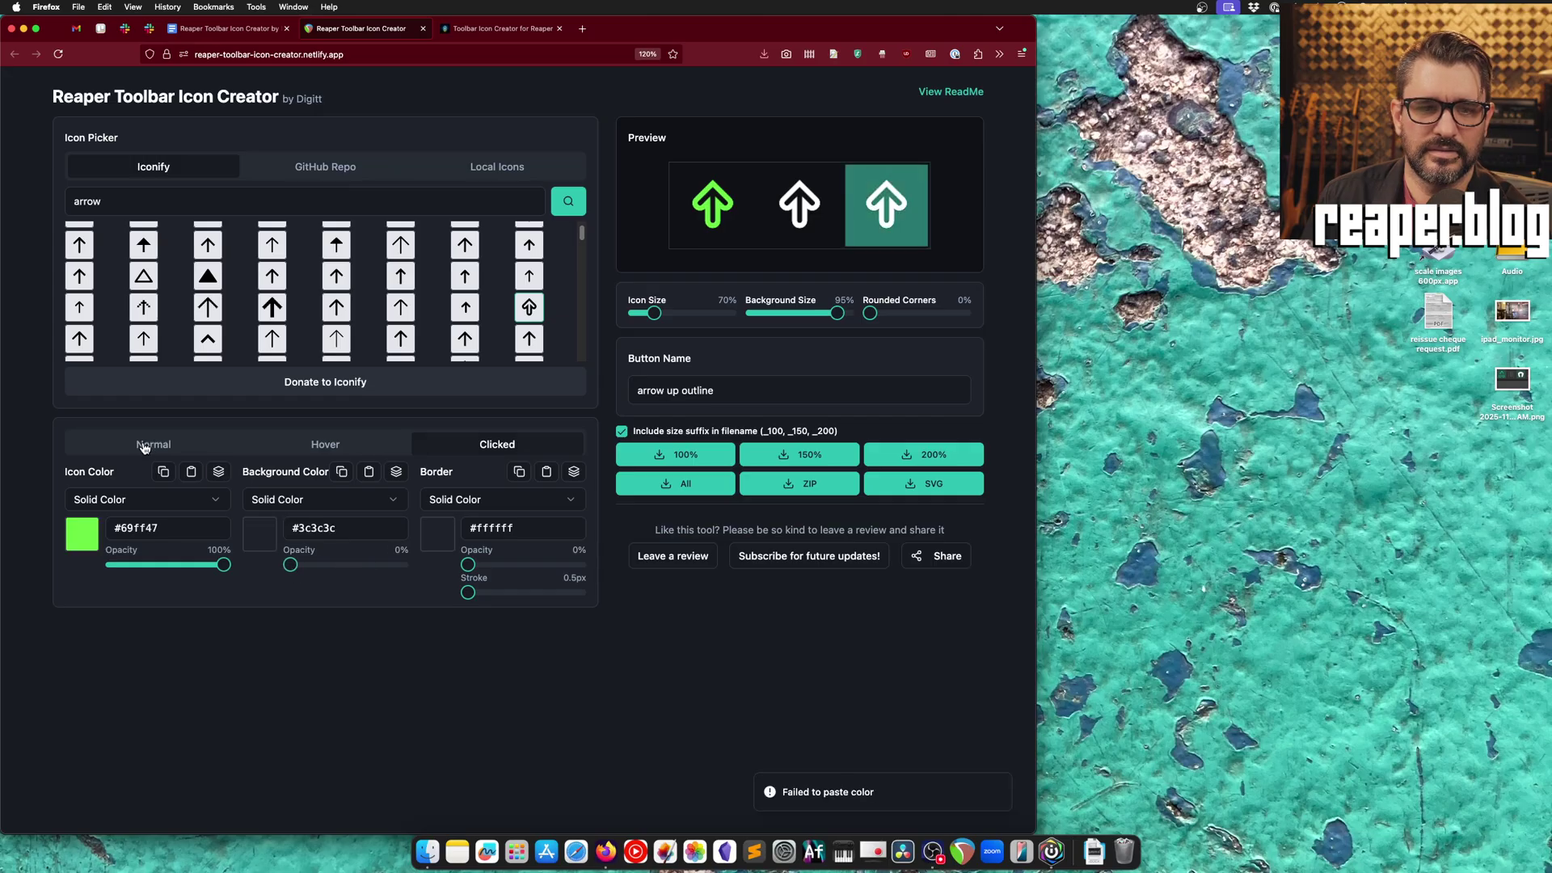
left_click(164, 472)
left_click(489, 452)
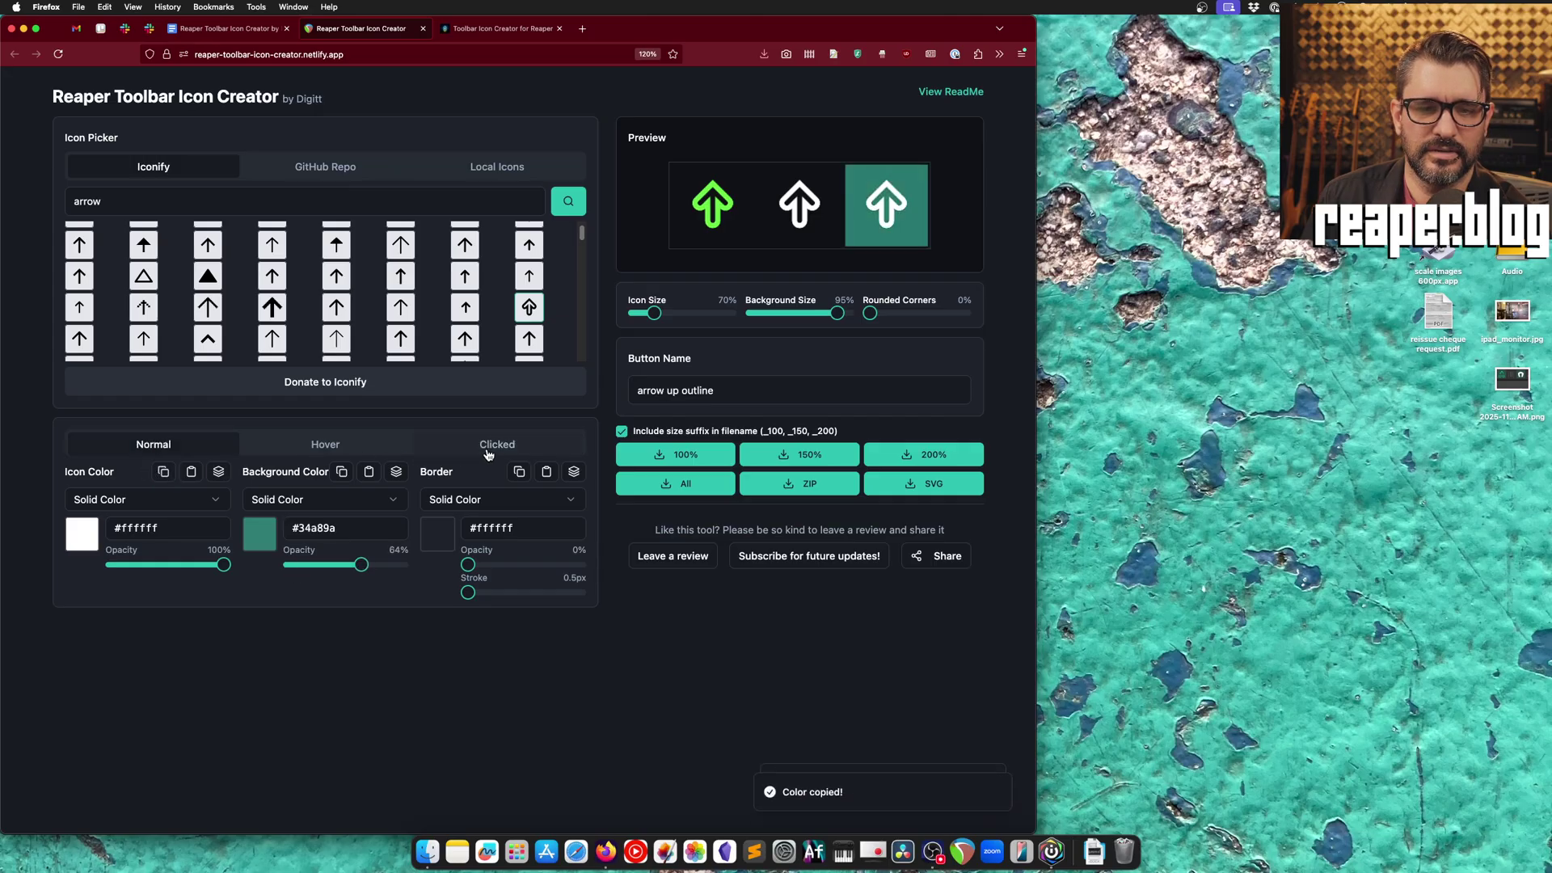
left_click(190, 471)
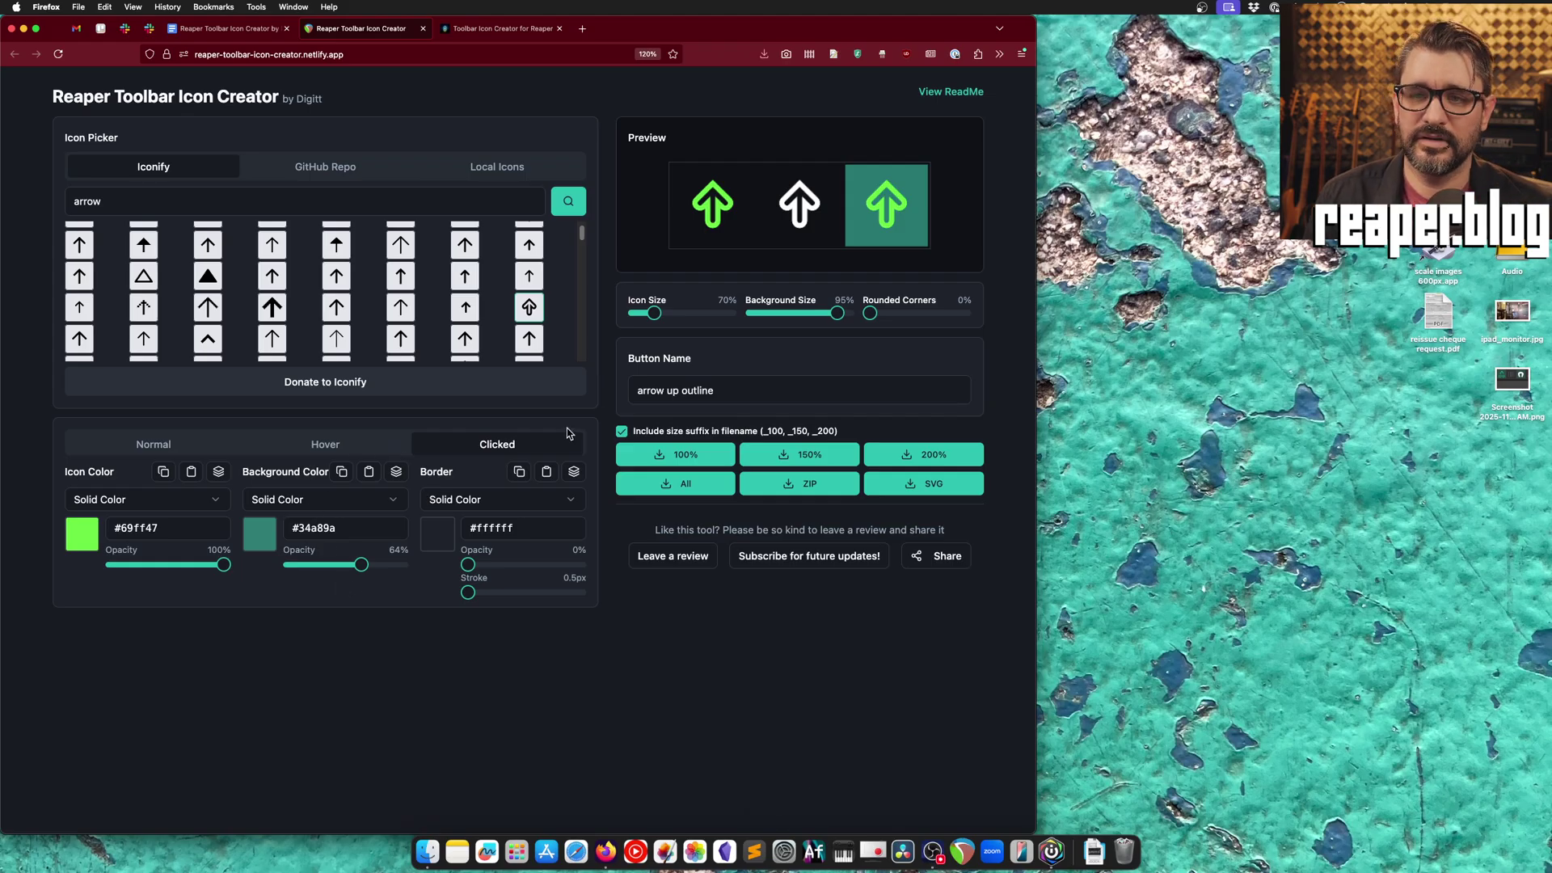
Step: Apply white #ffffff icon colour to all states and set the Hover #505050 background to 73% opacity
left_click(316, 447)
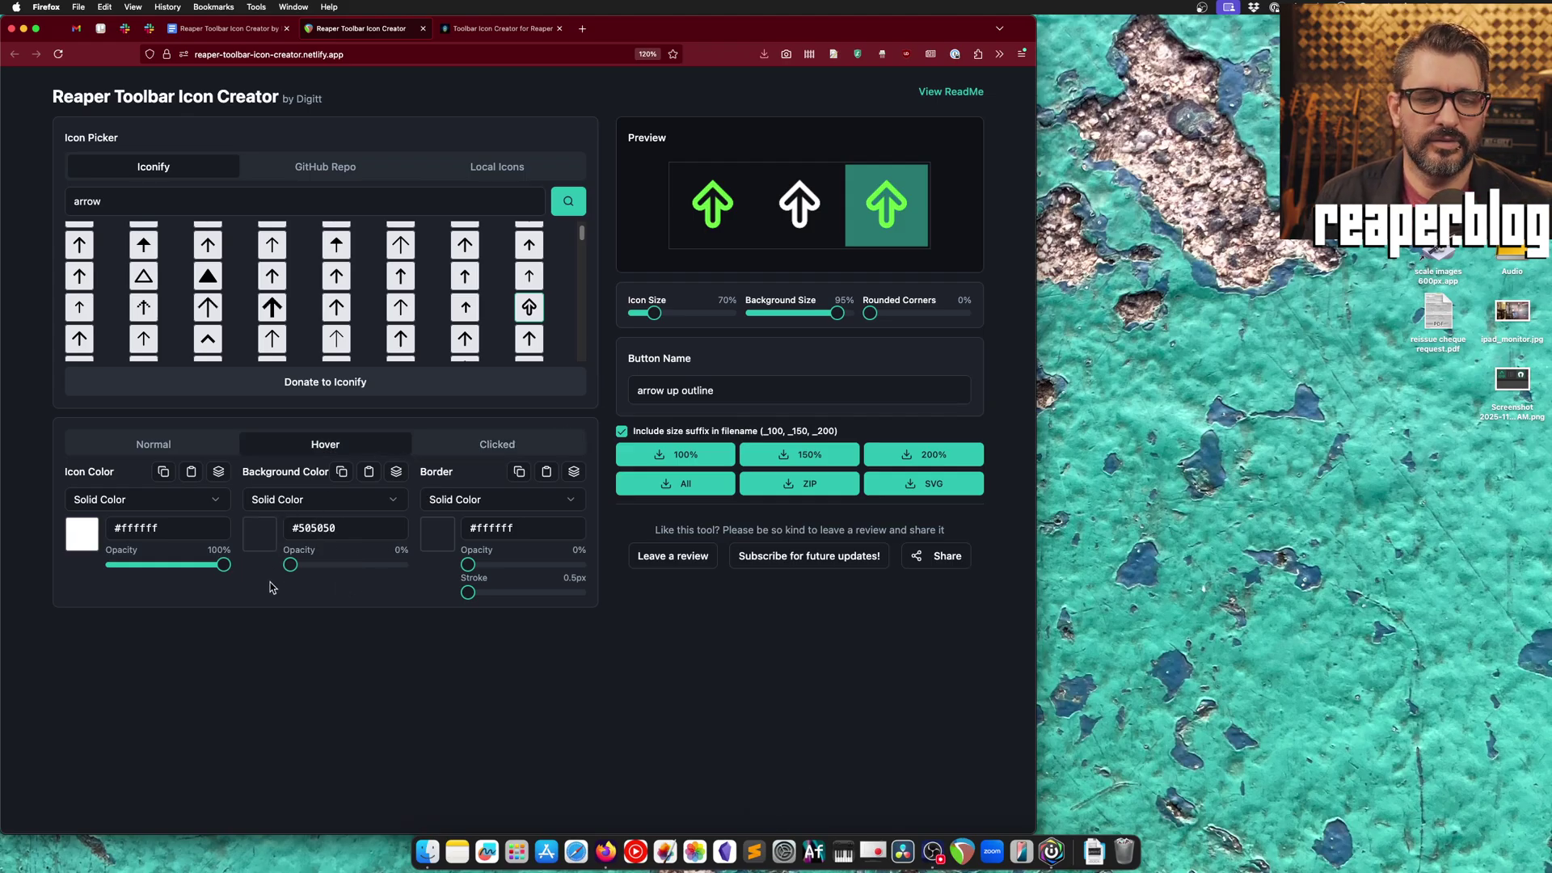
left_click(219, 472)
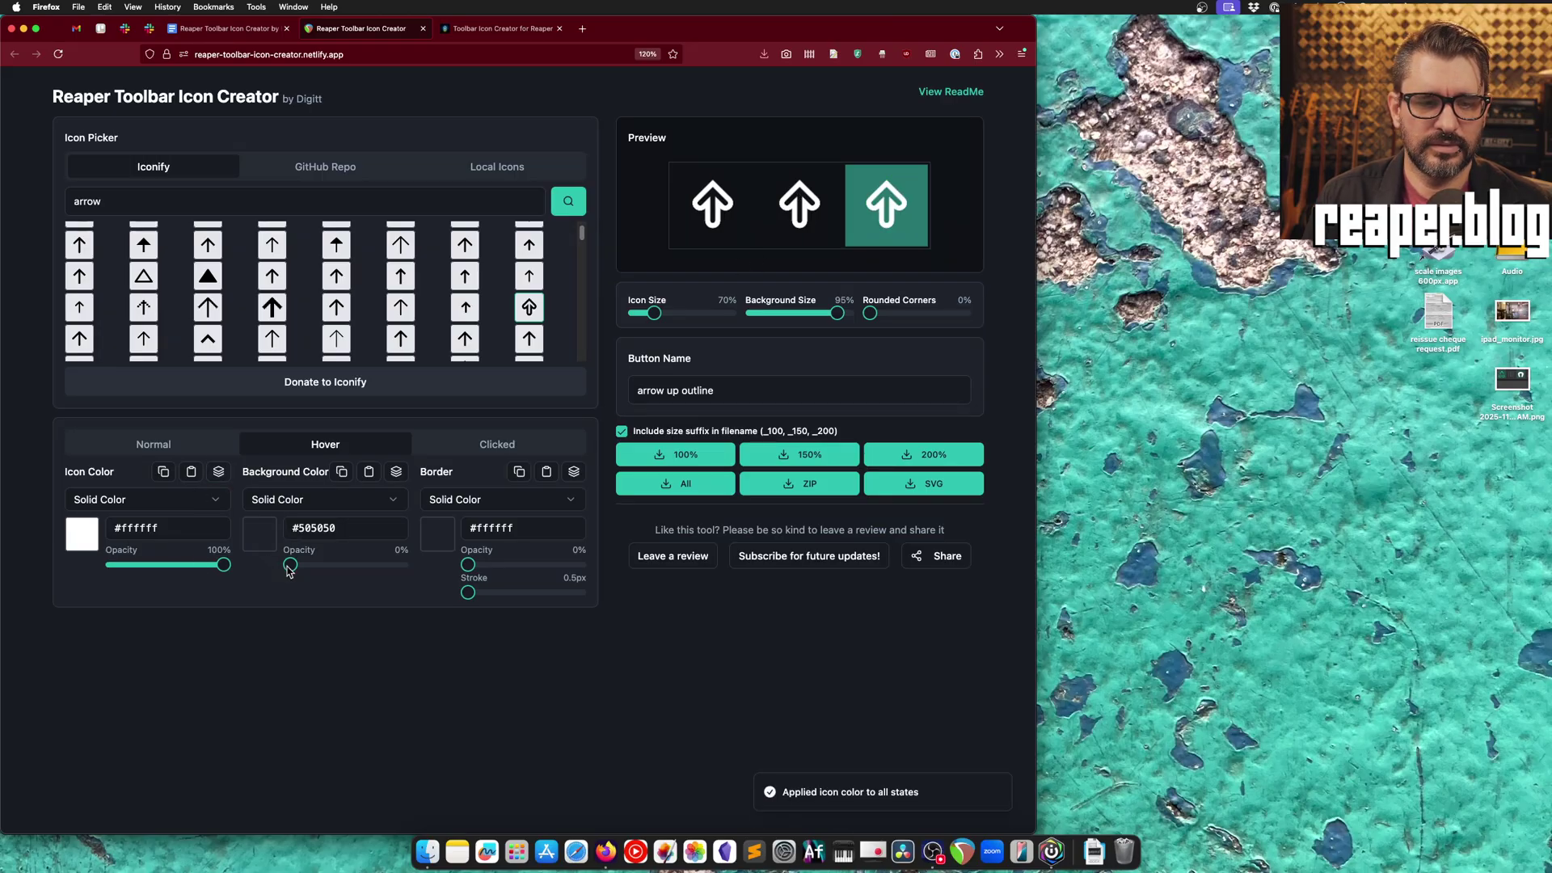
left_click_drag(289, 565, 371, 582)
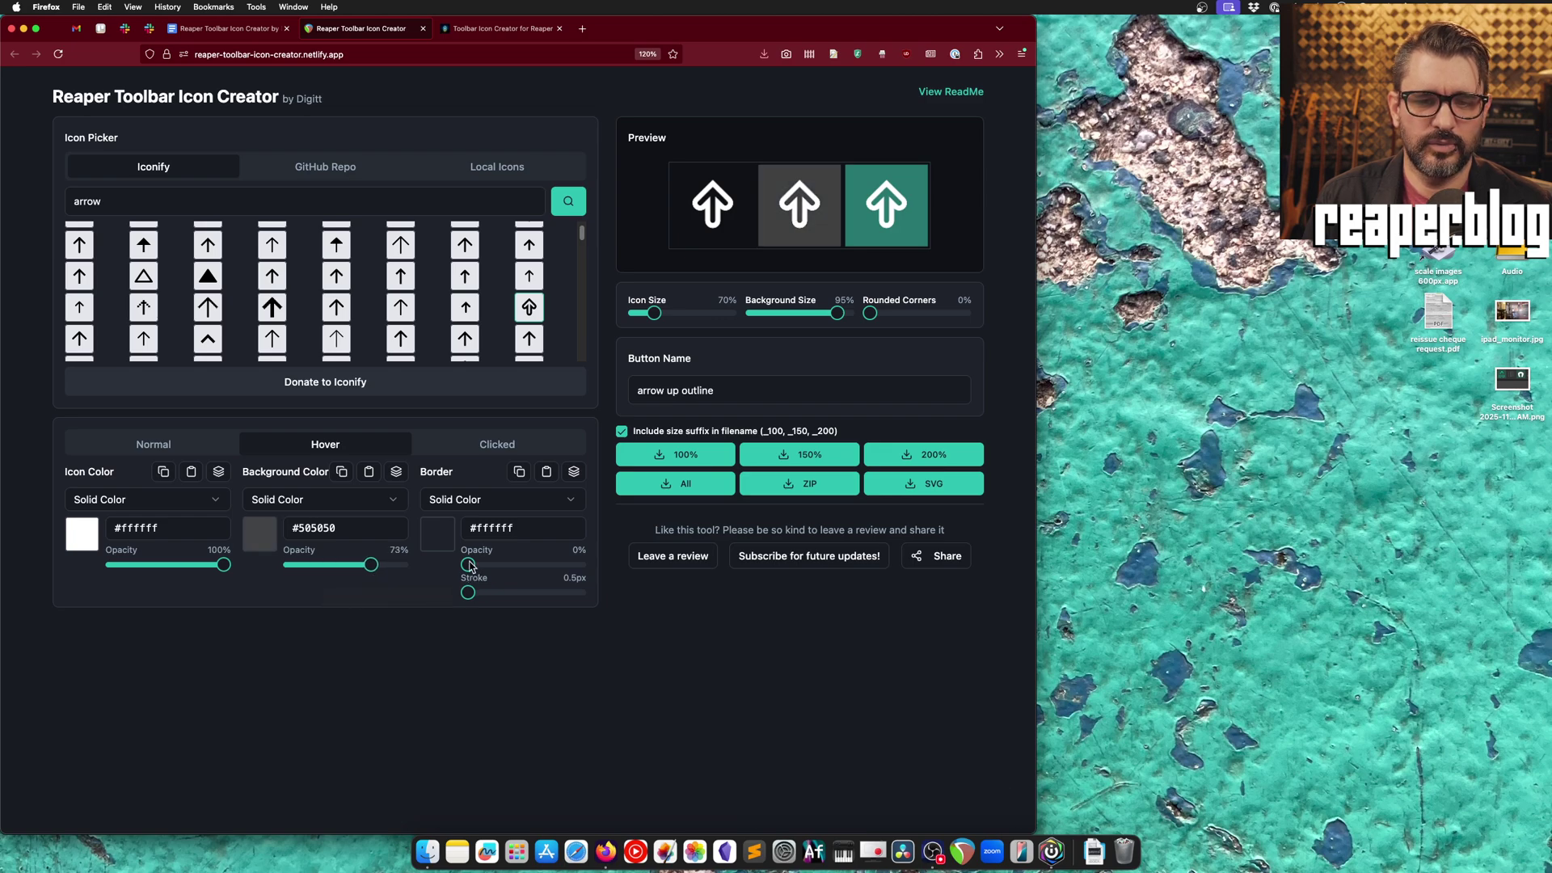
Step: Make the Clicked border opaque white at 2.6px stroke and enlarge the icons to 85%
left_click(479, 449)
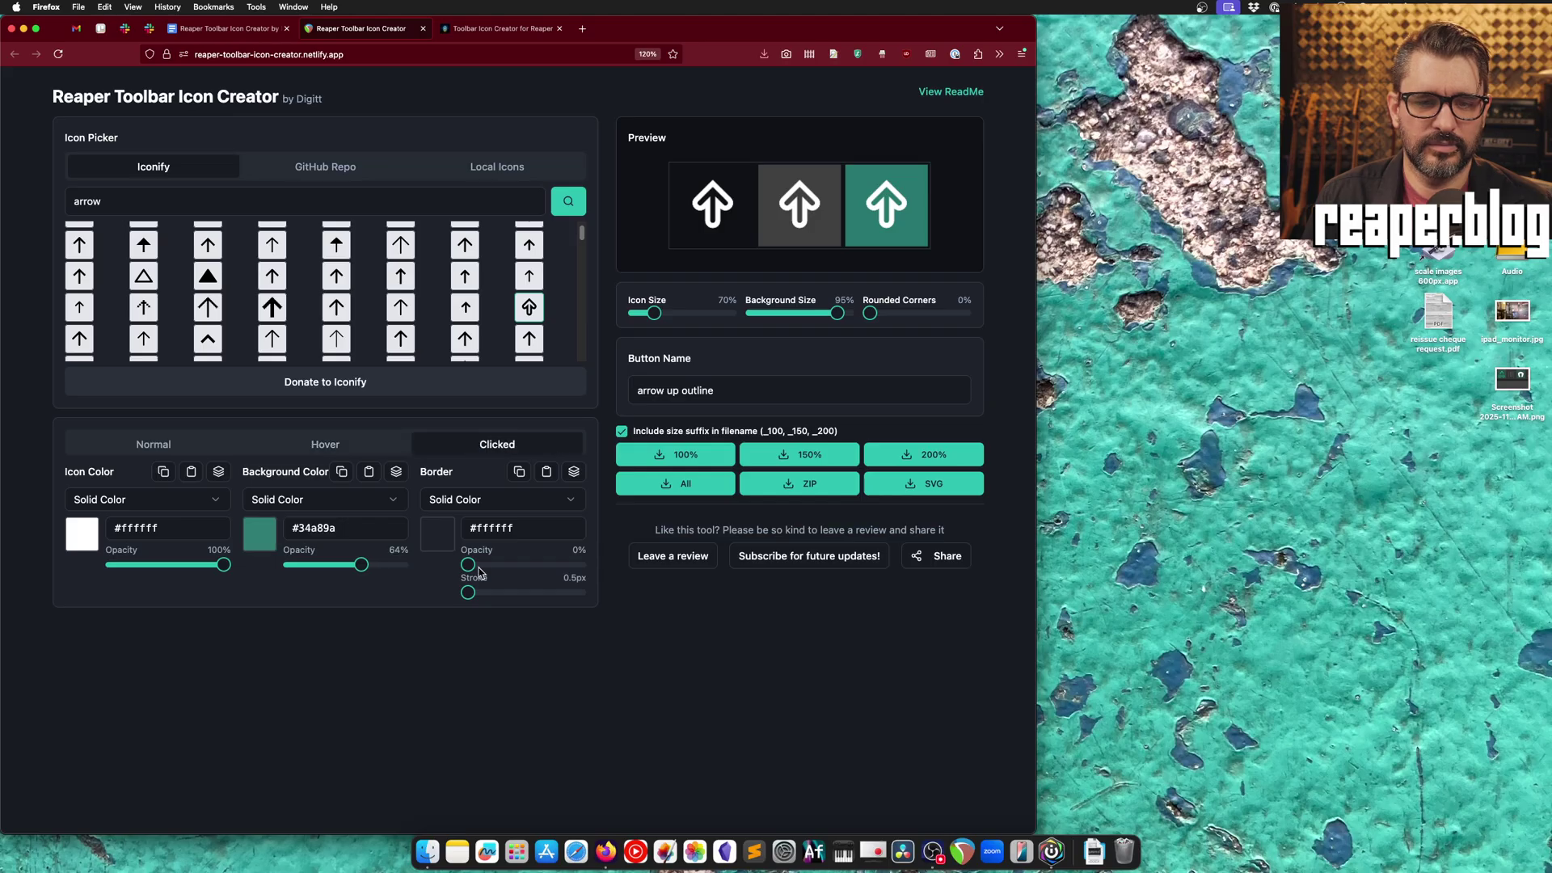
left_click_drag(471, 566, 582, 566)
left_click_drag(470, 598, 526, 598)
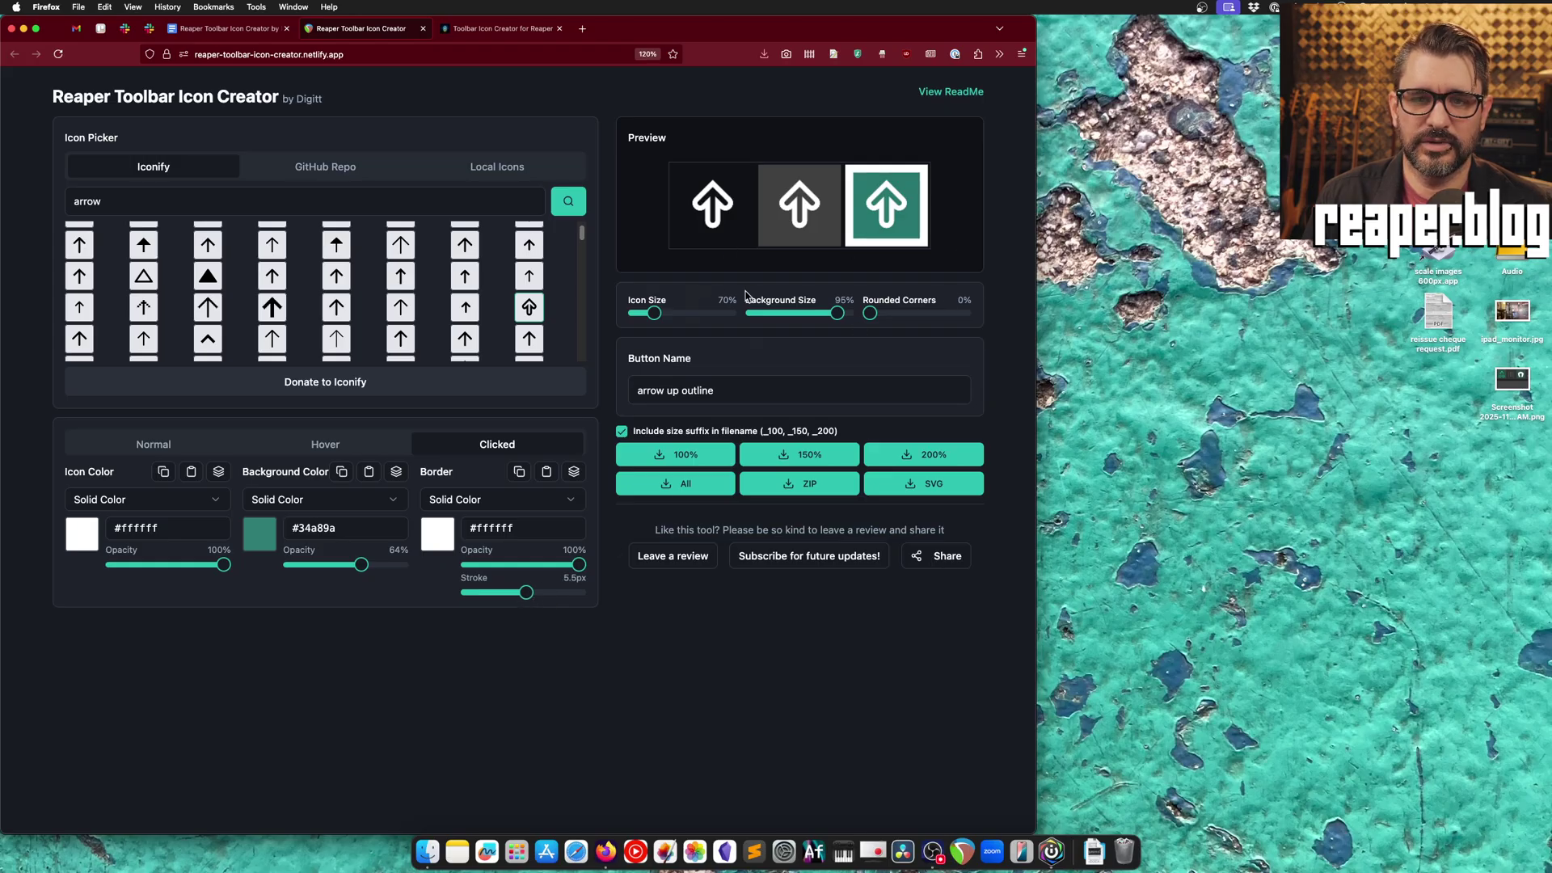
mouse_move(656, 319)
left_mouse_down()
mouse_move(700, 323)
mouse_move(677, 323)
left_mouse_up()
left_click_drag(840, 314, 931, 316)
mouse_move(527, 592)
left_mouse_down()
mouse_move(489, 592)
mouse_move(669, 579)
left_mouse_up()
Step: Make the Hover border fully opaque, round corners to 75% and shrink backgrounds to 95%
left_click(198, 441)
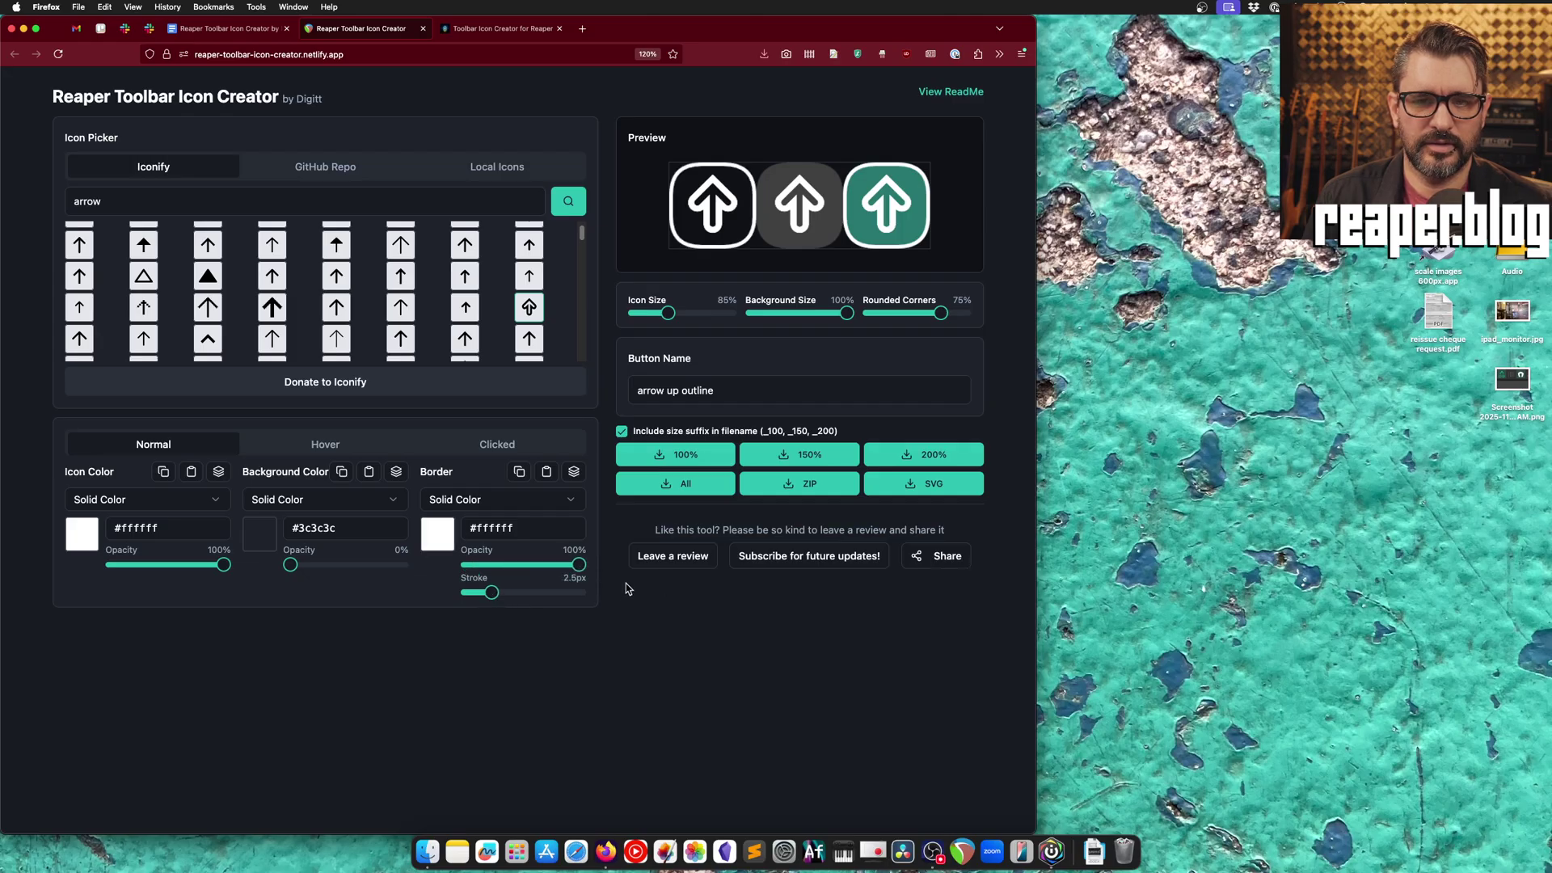
left_click(344, 444)
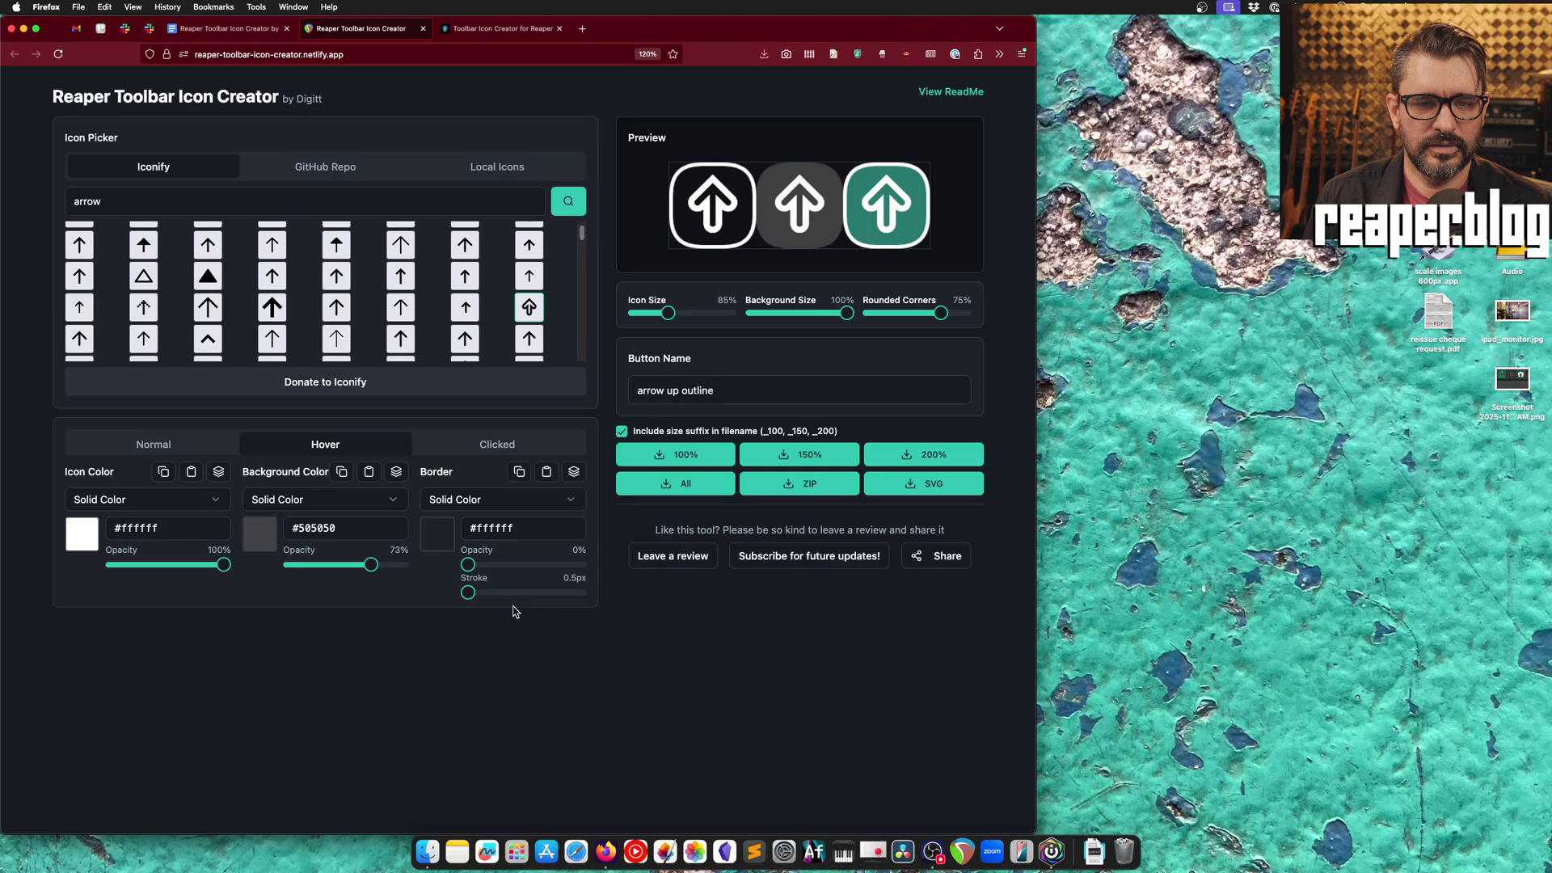
left_click_drag(470, 564, 579, 565)
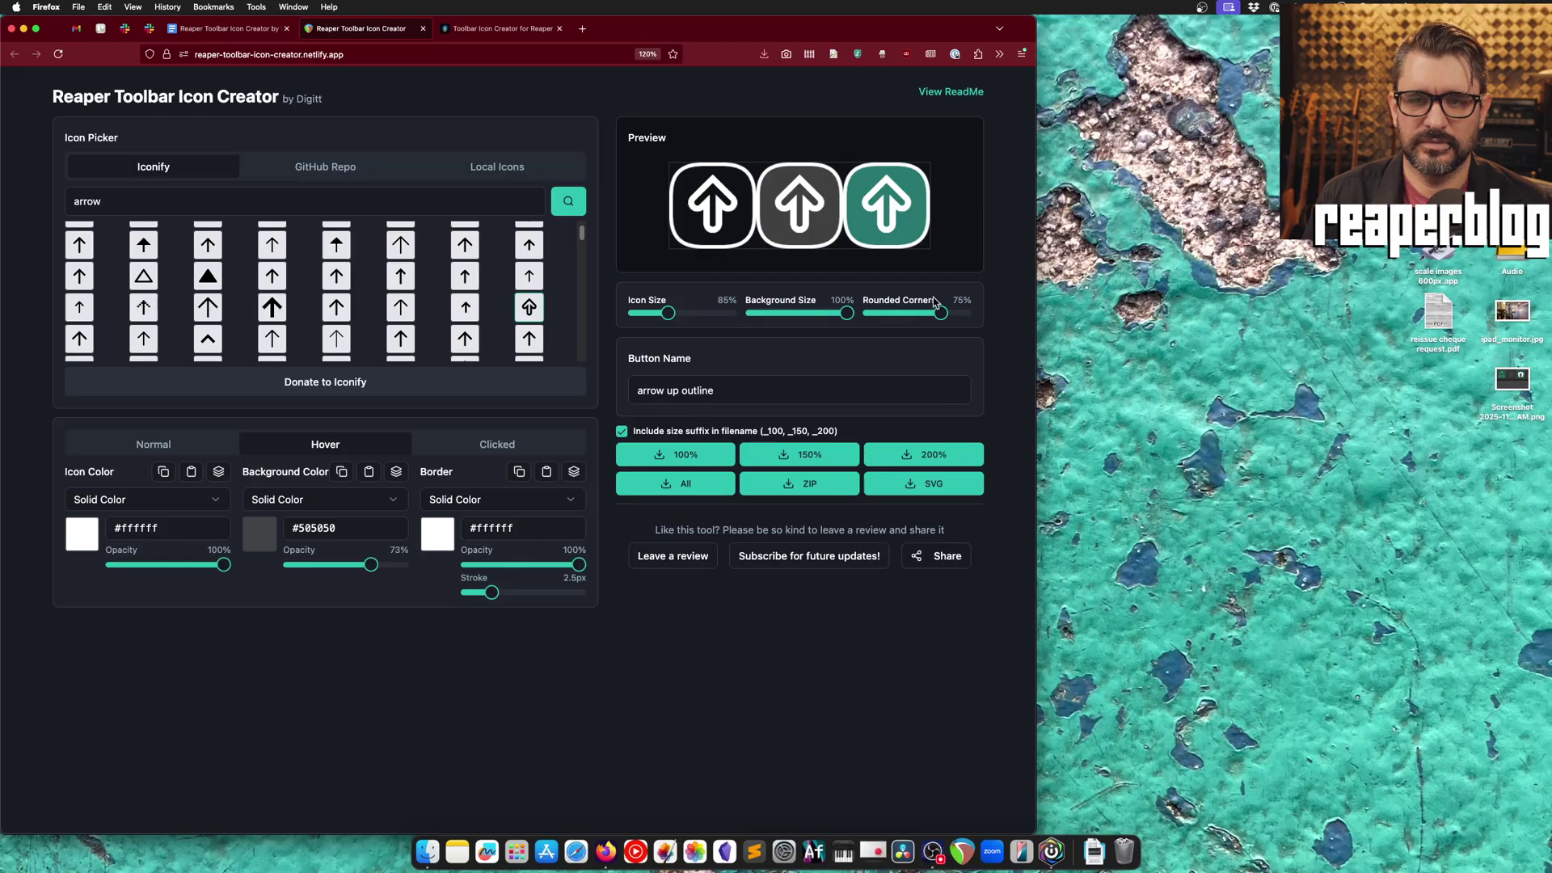
mouse_move(940, 320)
left_mouse_down()
mouse_move(963, 332)
mouse_move(946, 339)
left_mouse_up()
left_click_drag(848, 318, 842, 320)
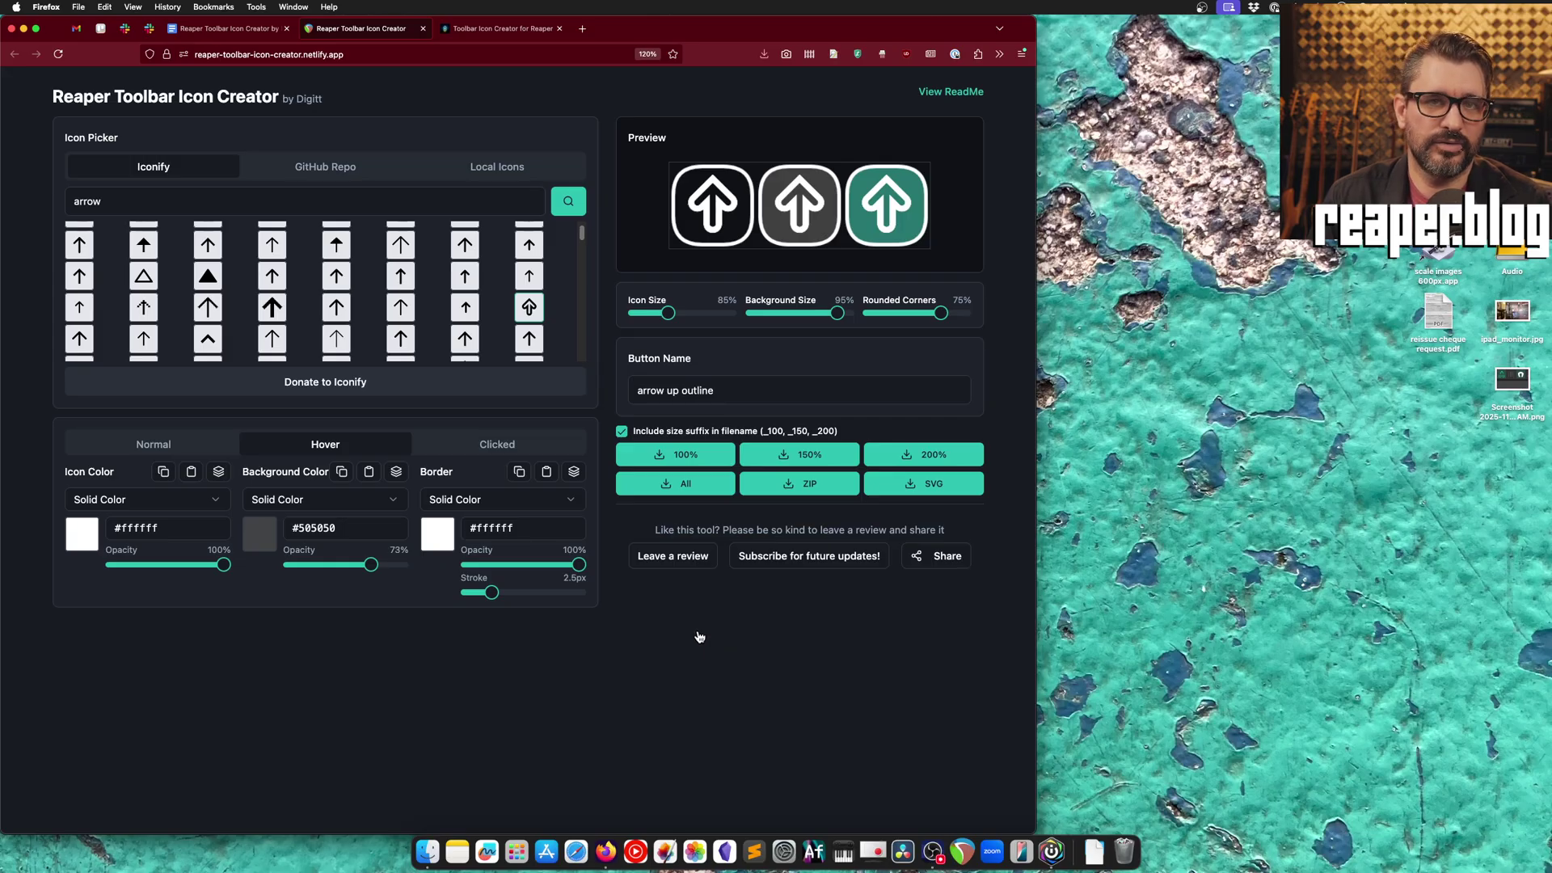
Step: Show REAPER's resource path in Finder from REAPER's Options menu
left_click(958, 852)
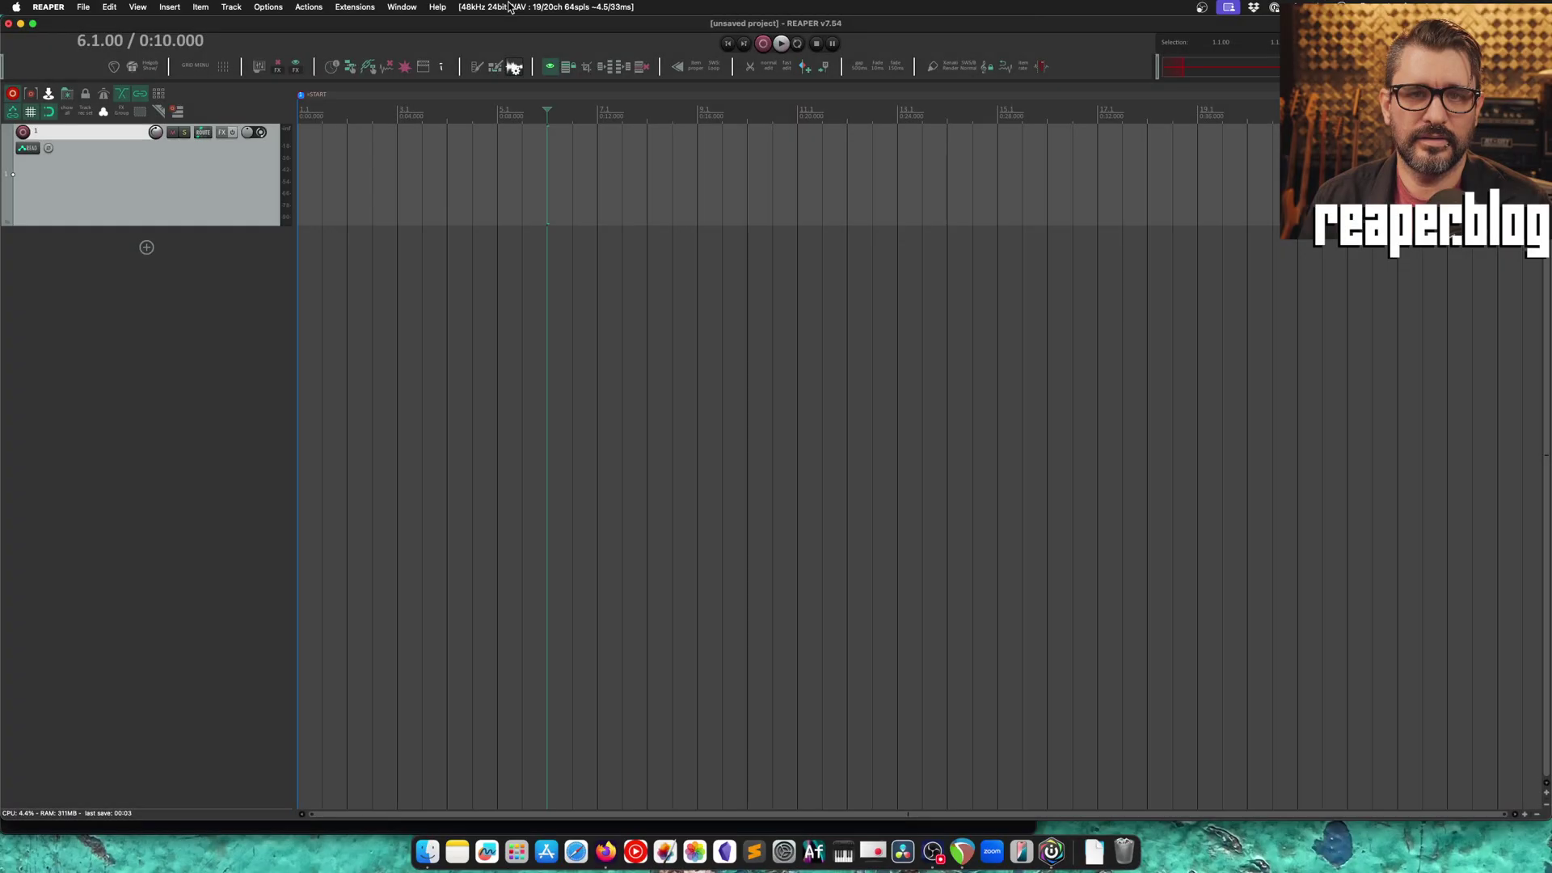
left_click(268, 7)
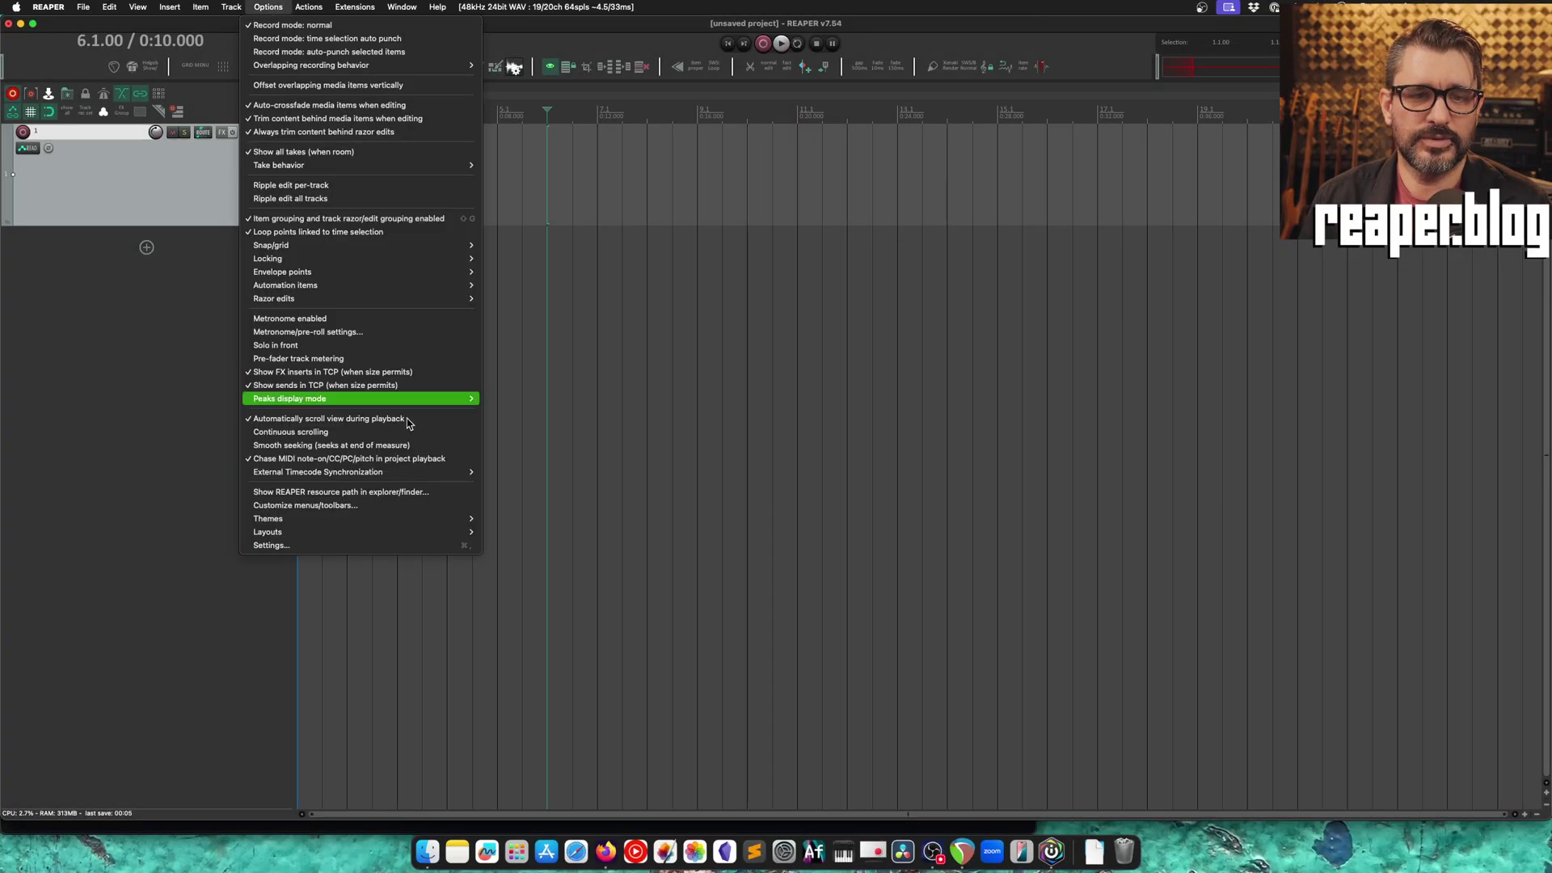
left_click(388, 494)
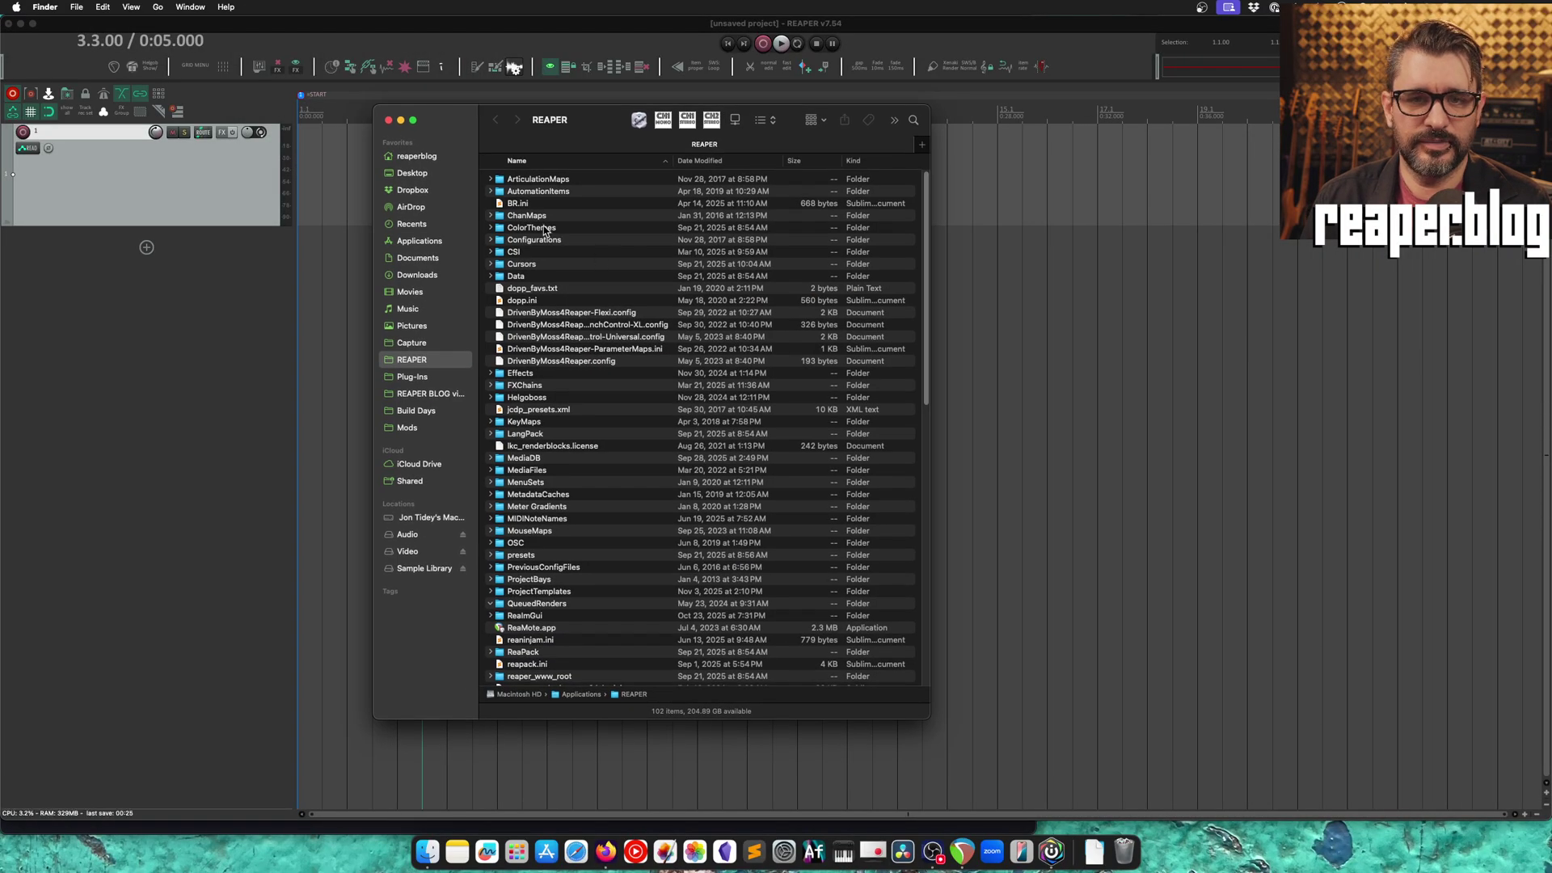
Step: Open REAPER's Data folder and then its toolbar_icons folder
double_click(535, 277)
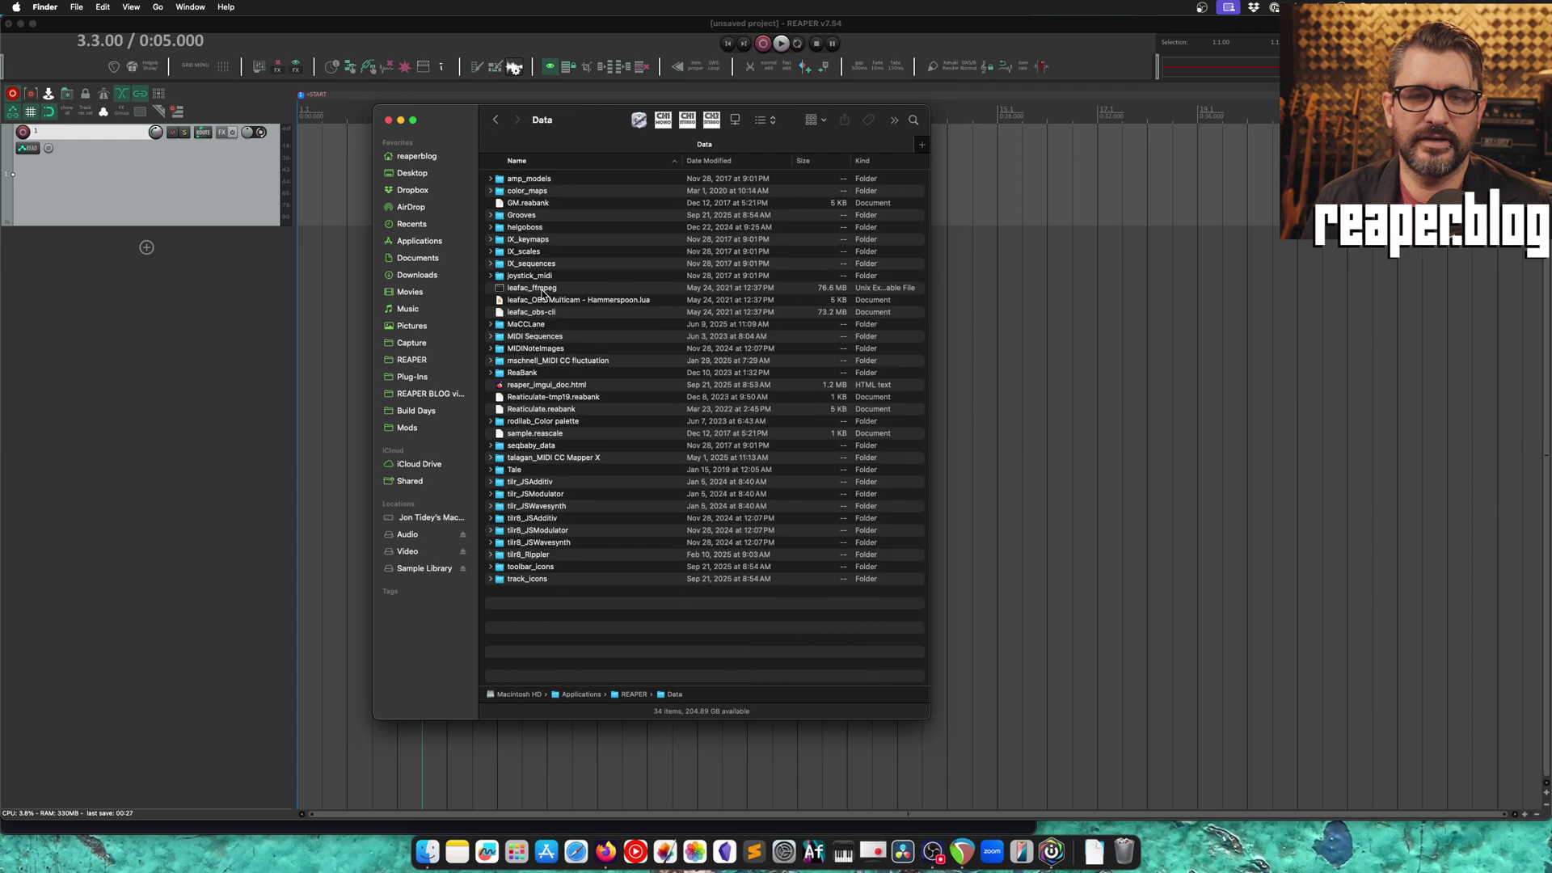
left_click(565, 569)
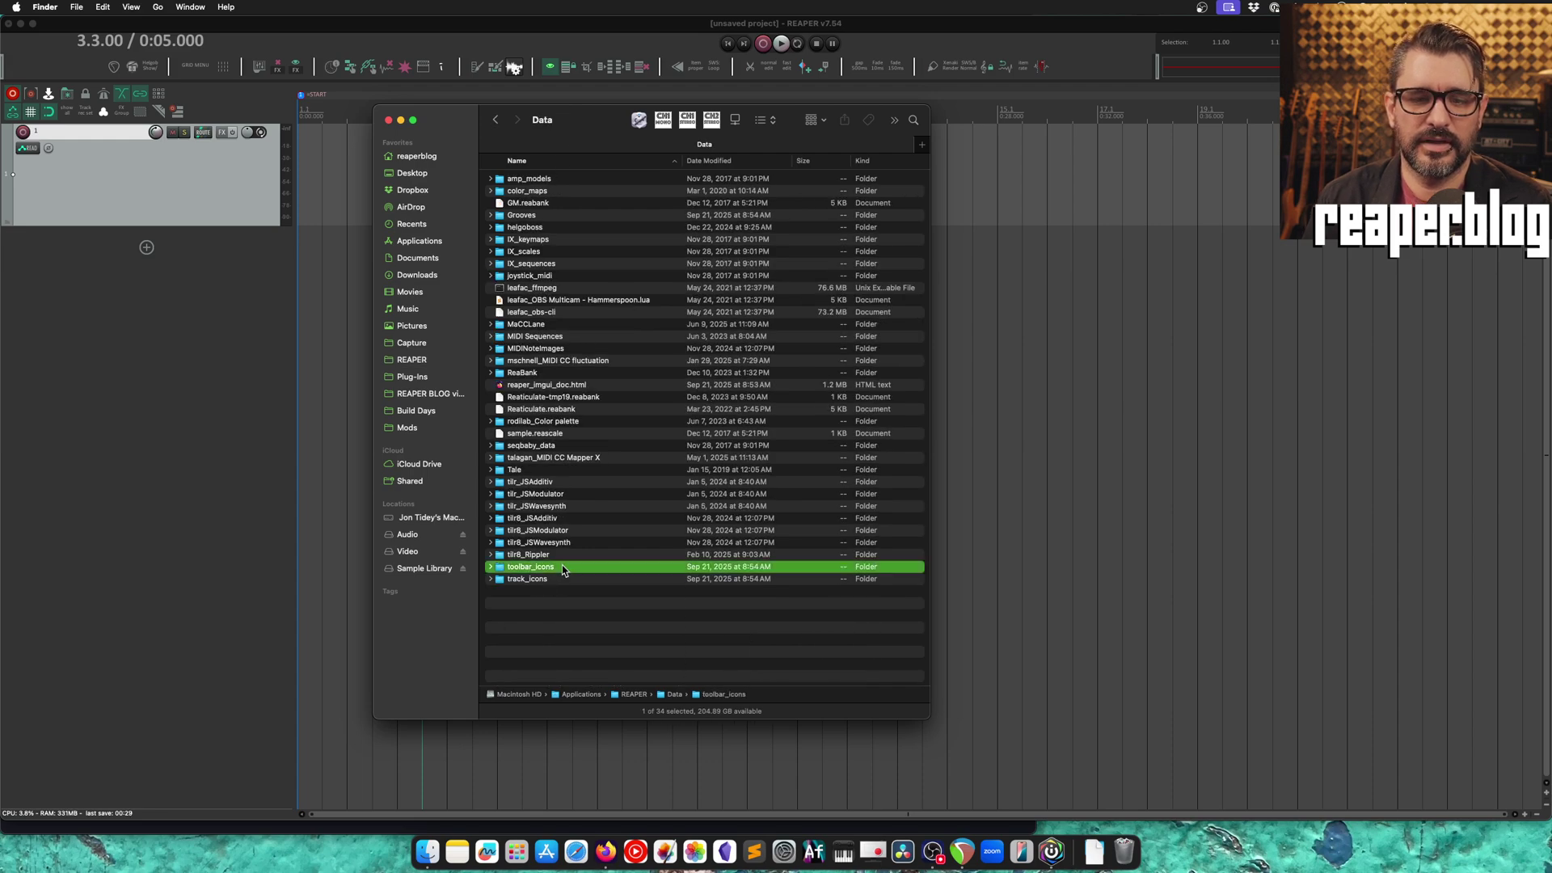
double_click(577, 570)
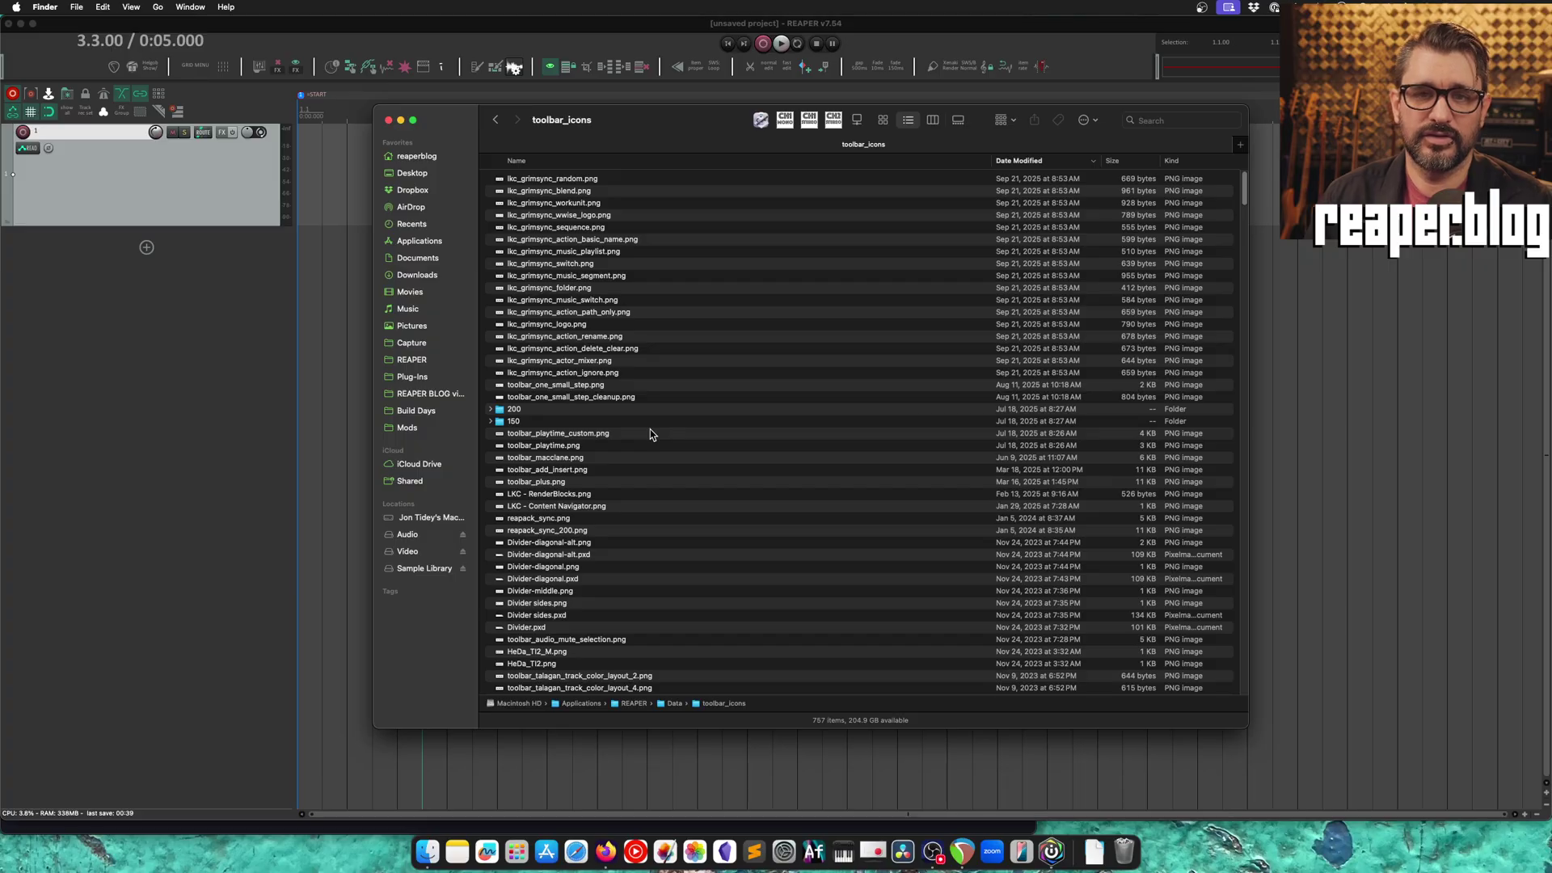
left_click(195, 97)
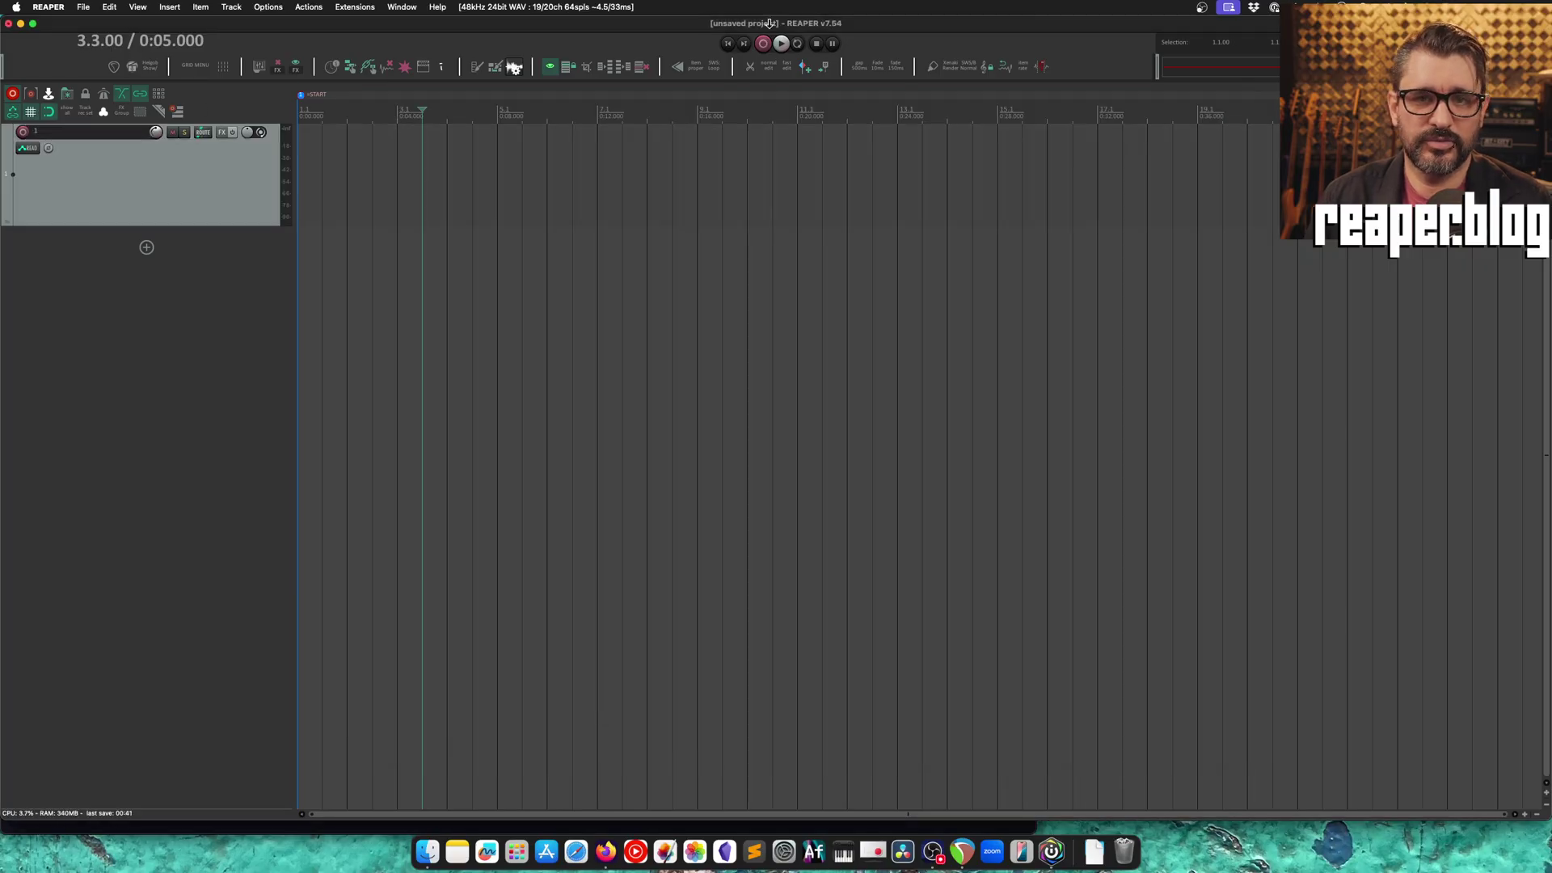
key("super+Tab")
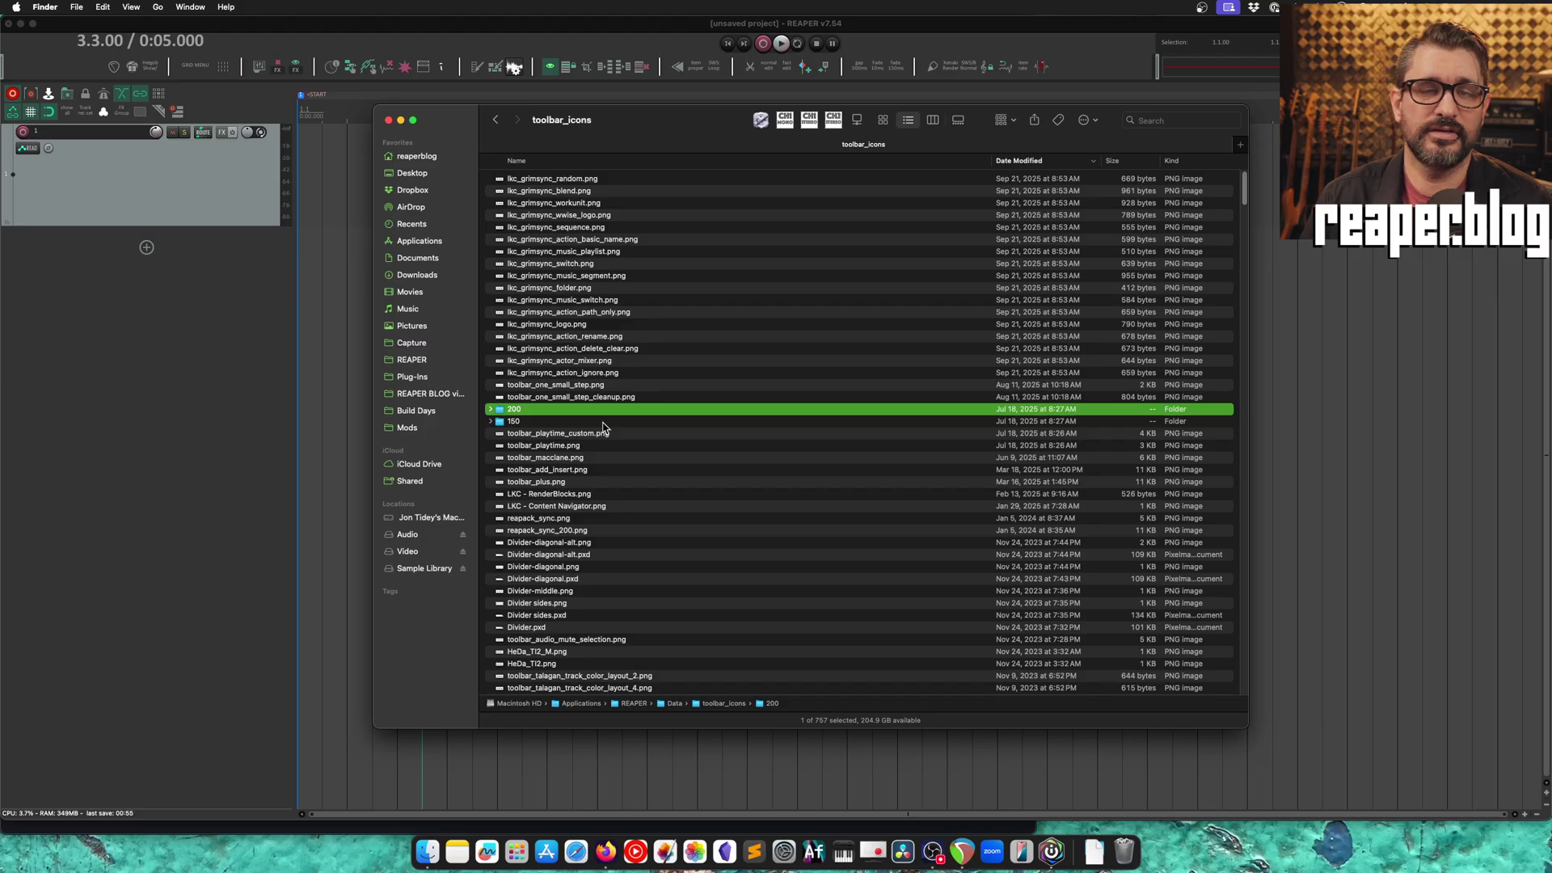
Step: Check the 150 and 200 icon subfolders, then go back to toolbar_icons
left_click(603, 422)
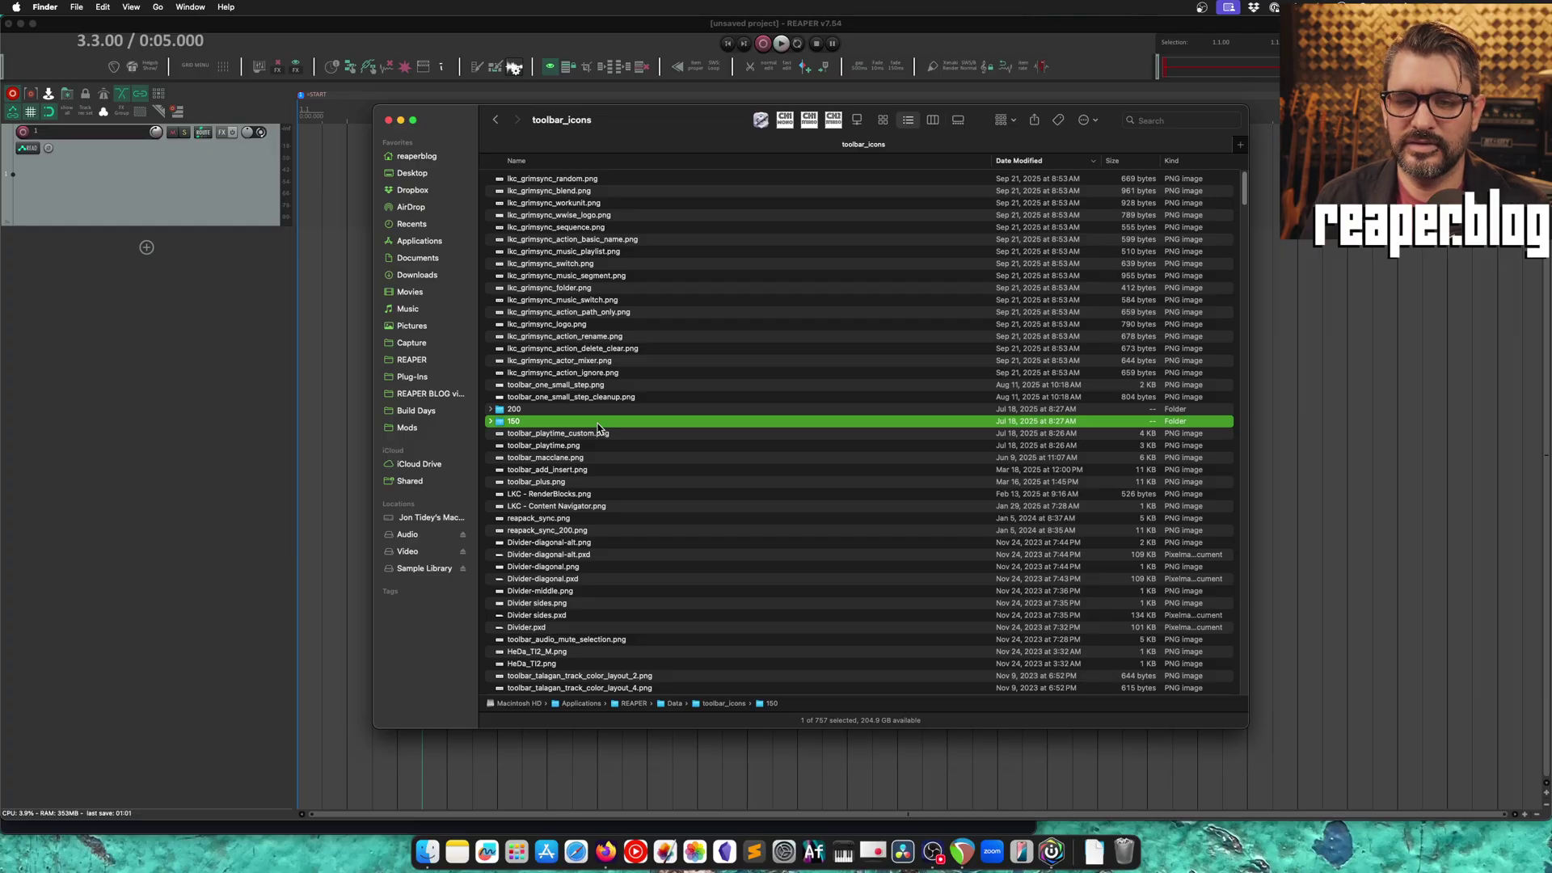
key("Up")
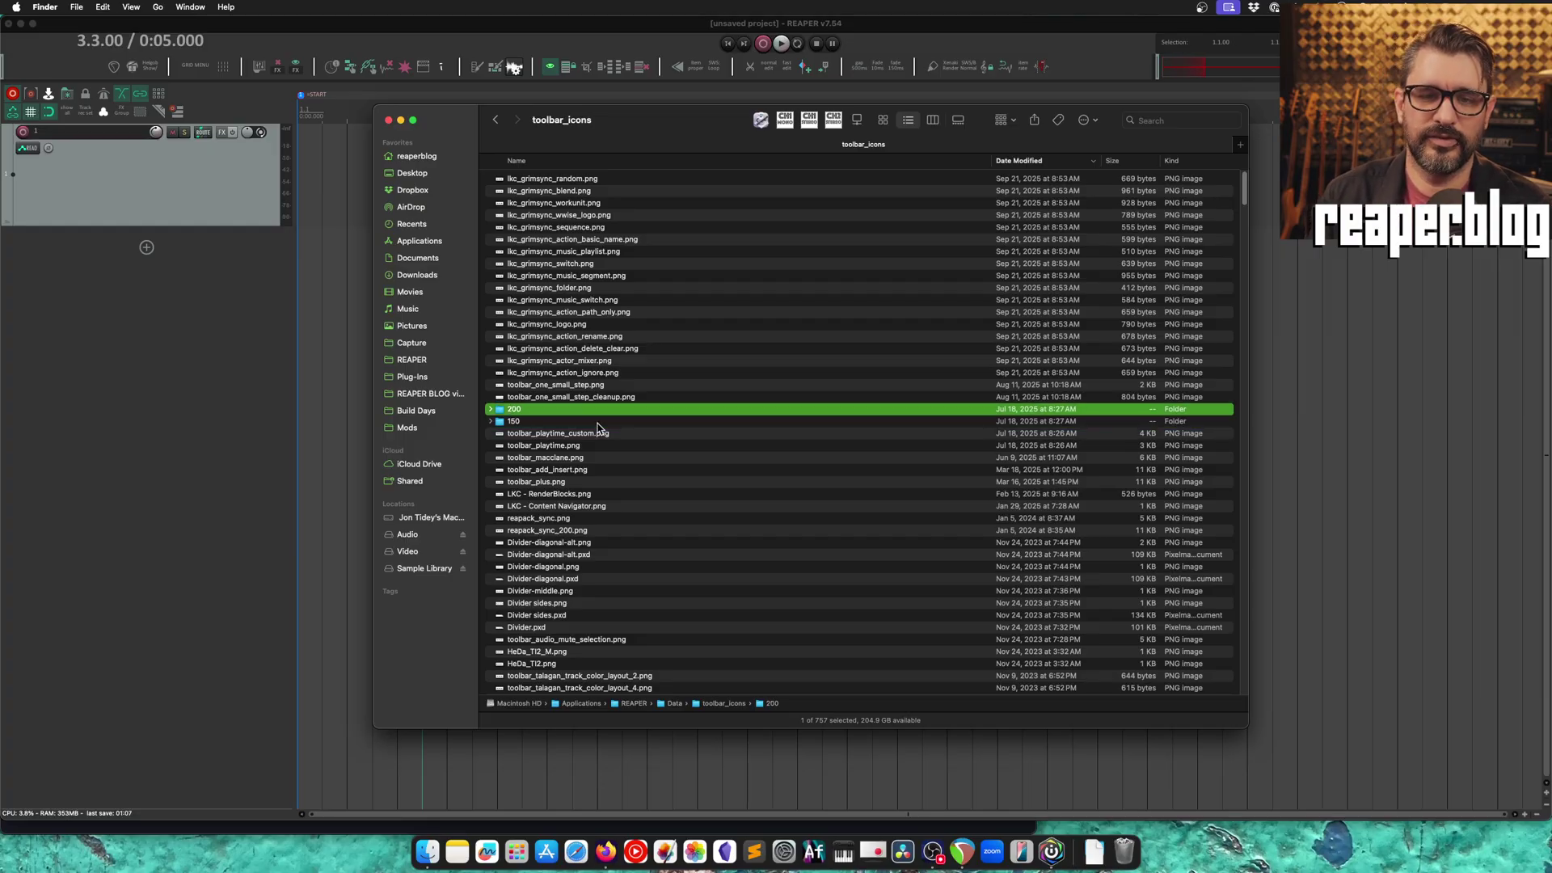
double_click(577, 409)
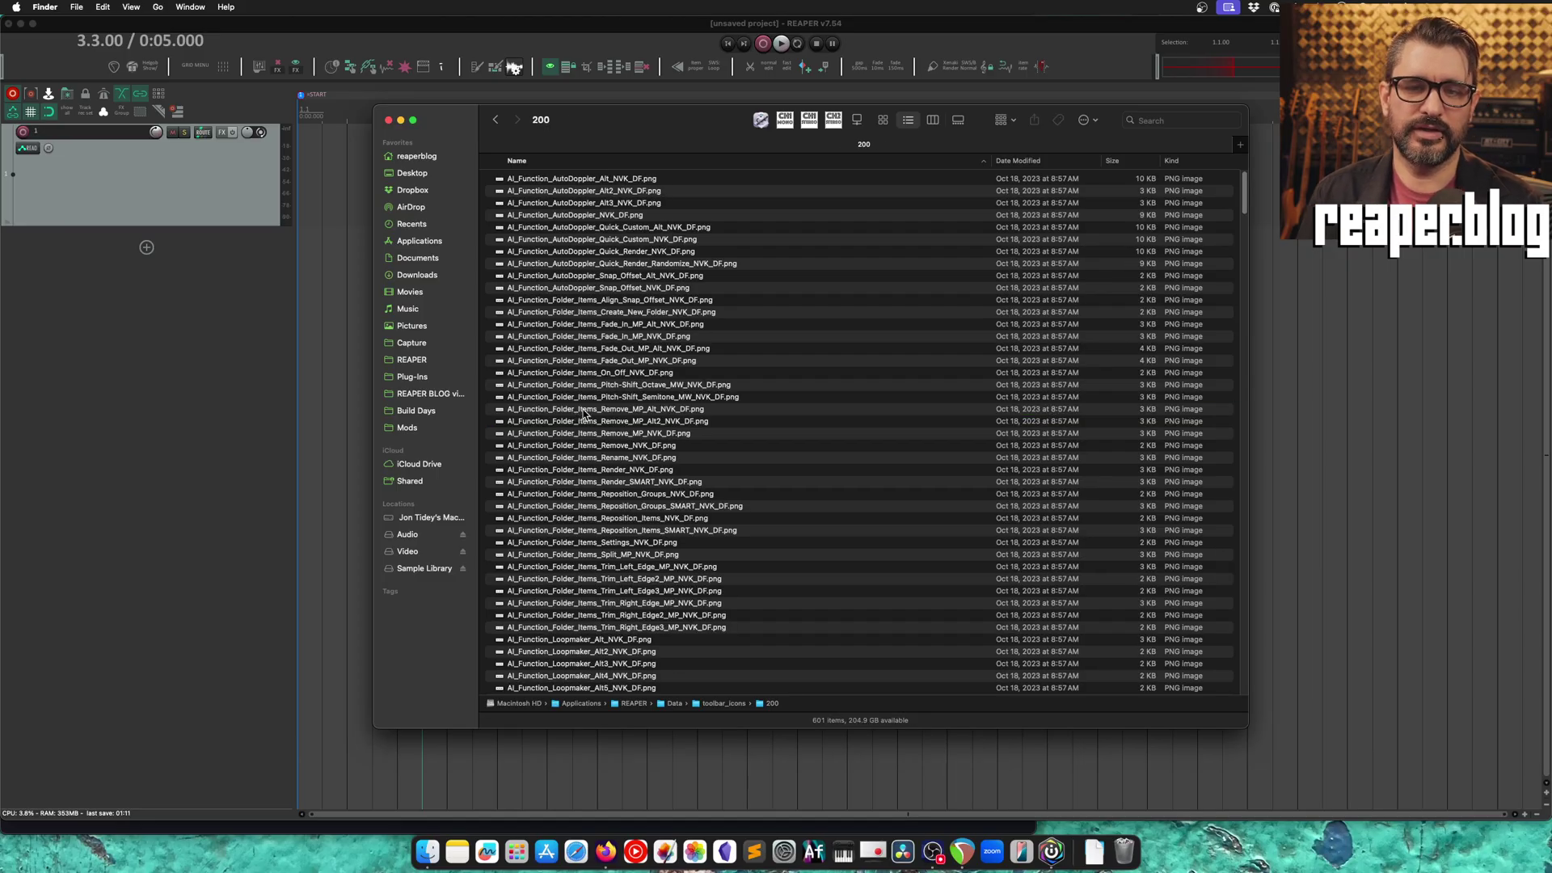
left_click(670, 205)
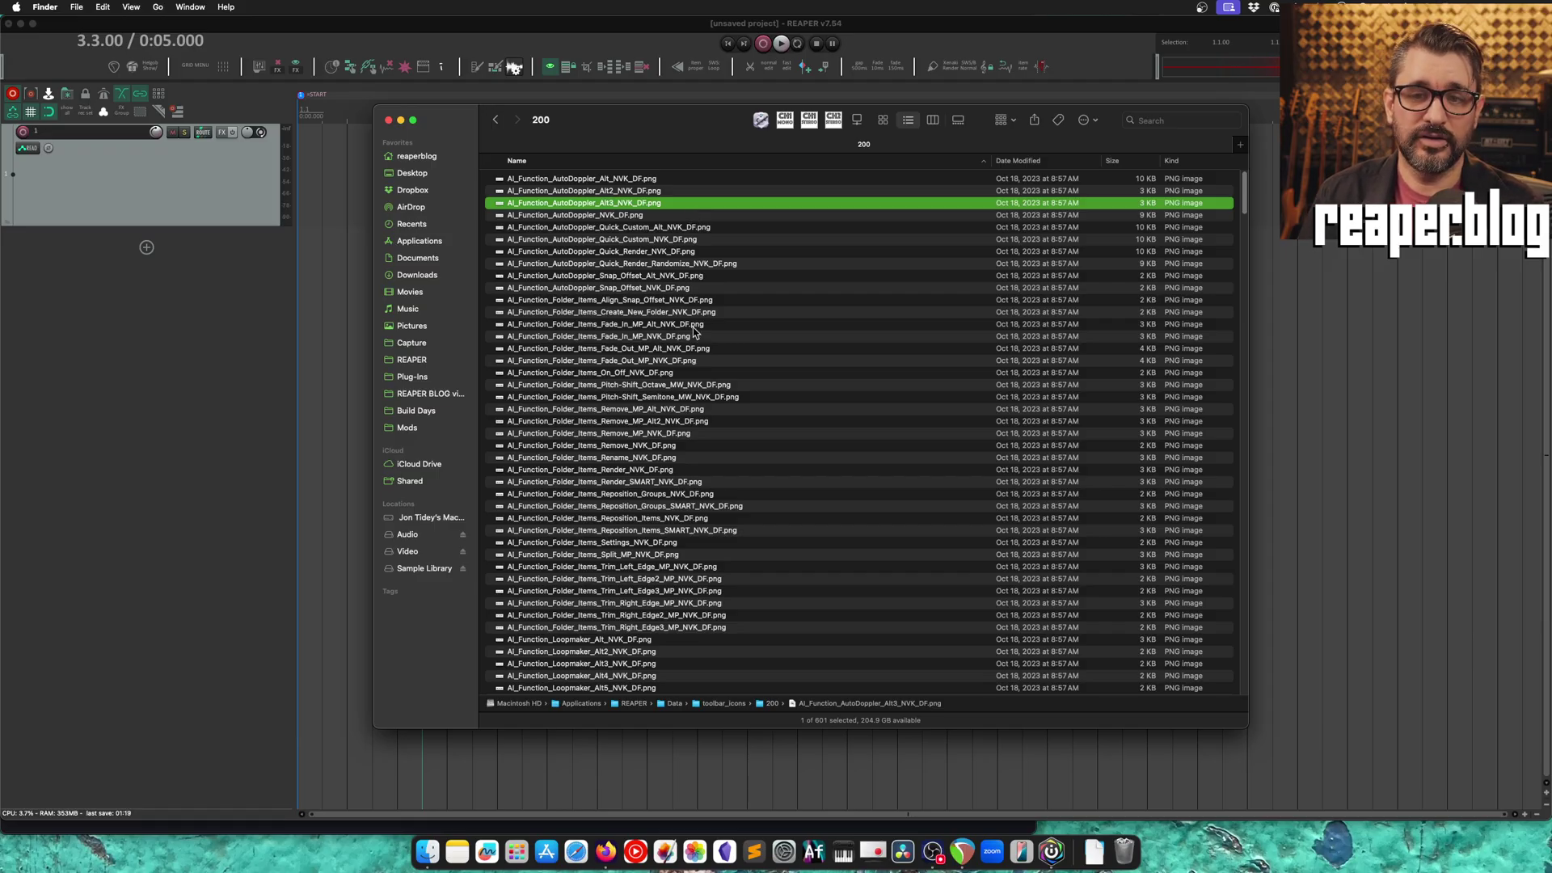
left_click(495, 119)
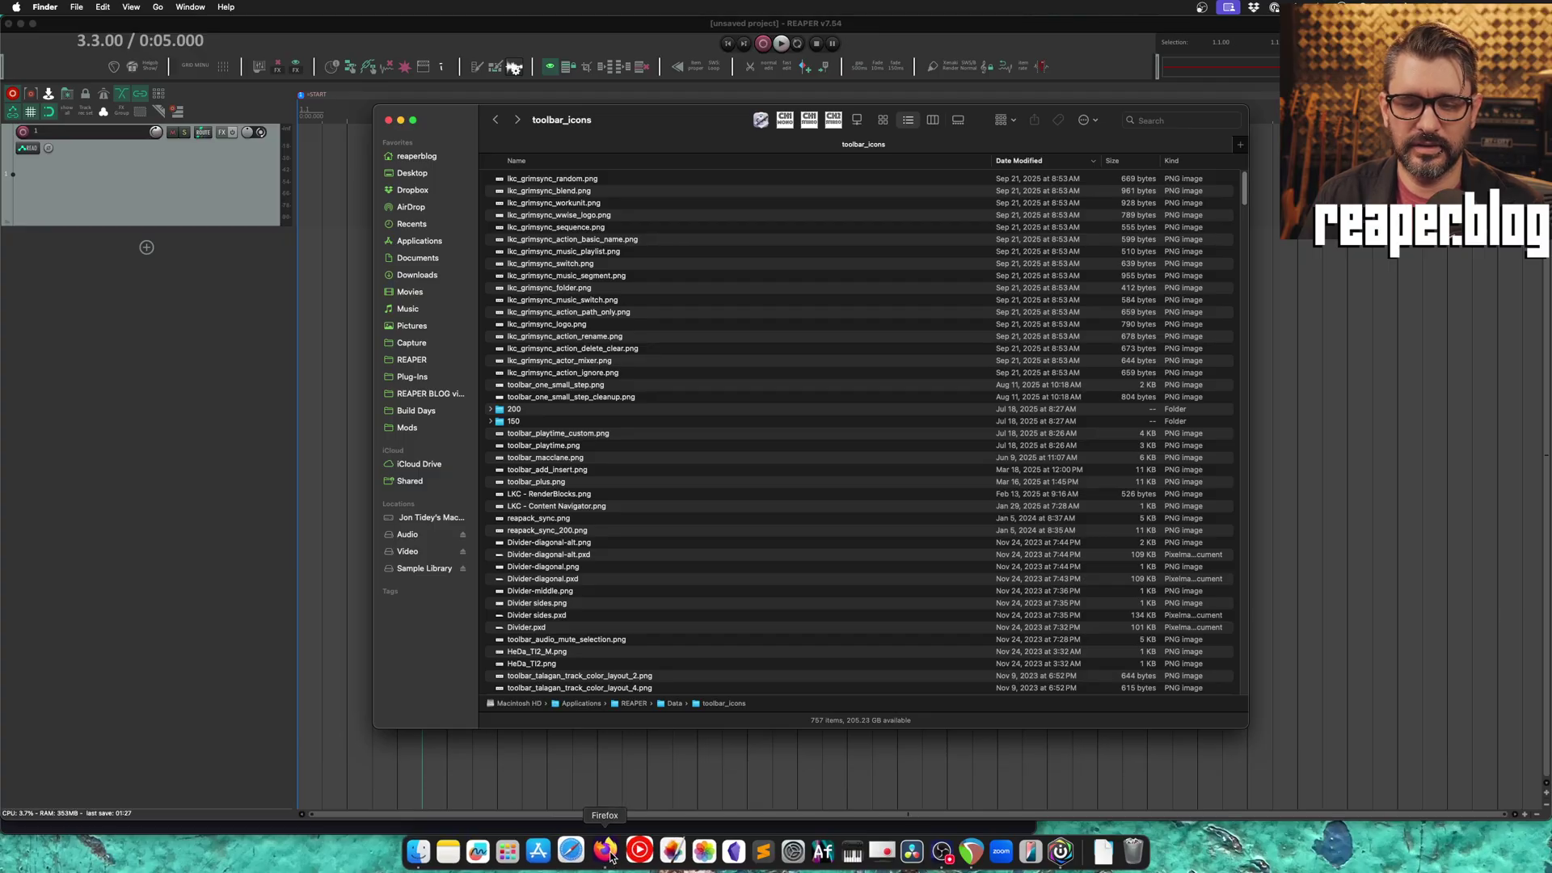
Step: Return to the icon creator page in Firefox and move the browser window back near the top
left_click(606, 850)
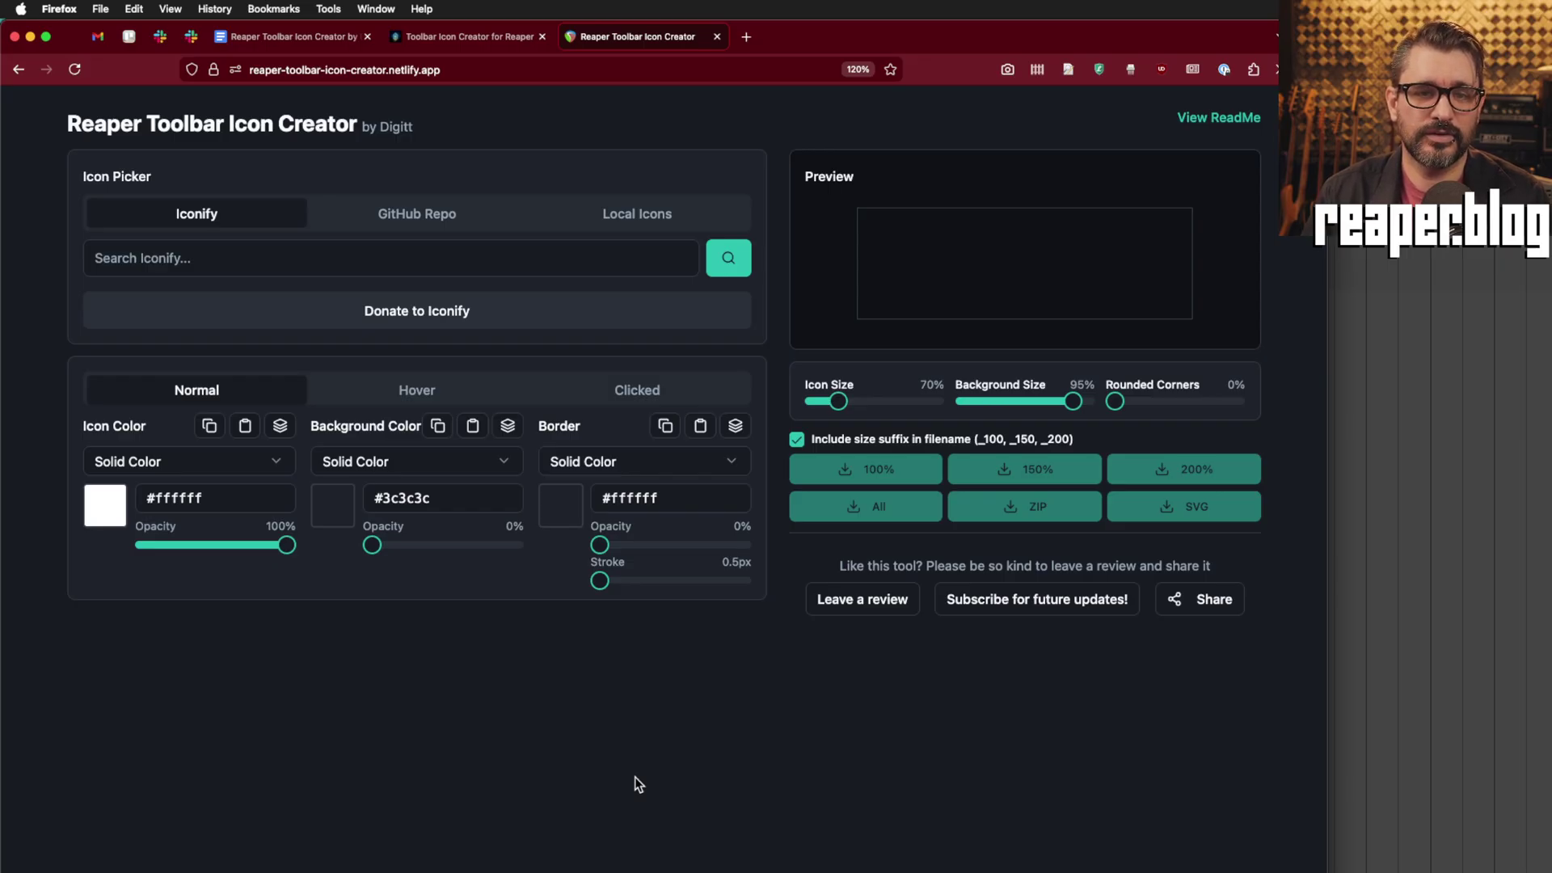
left_click(474, 244)
left_click_drag(808, 36, 897, 196)
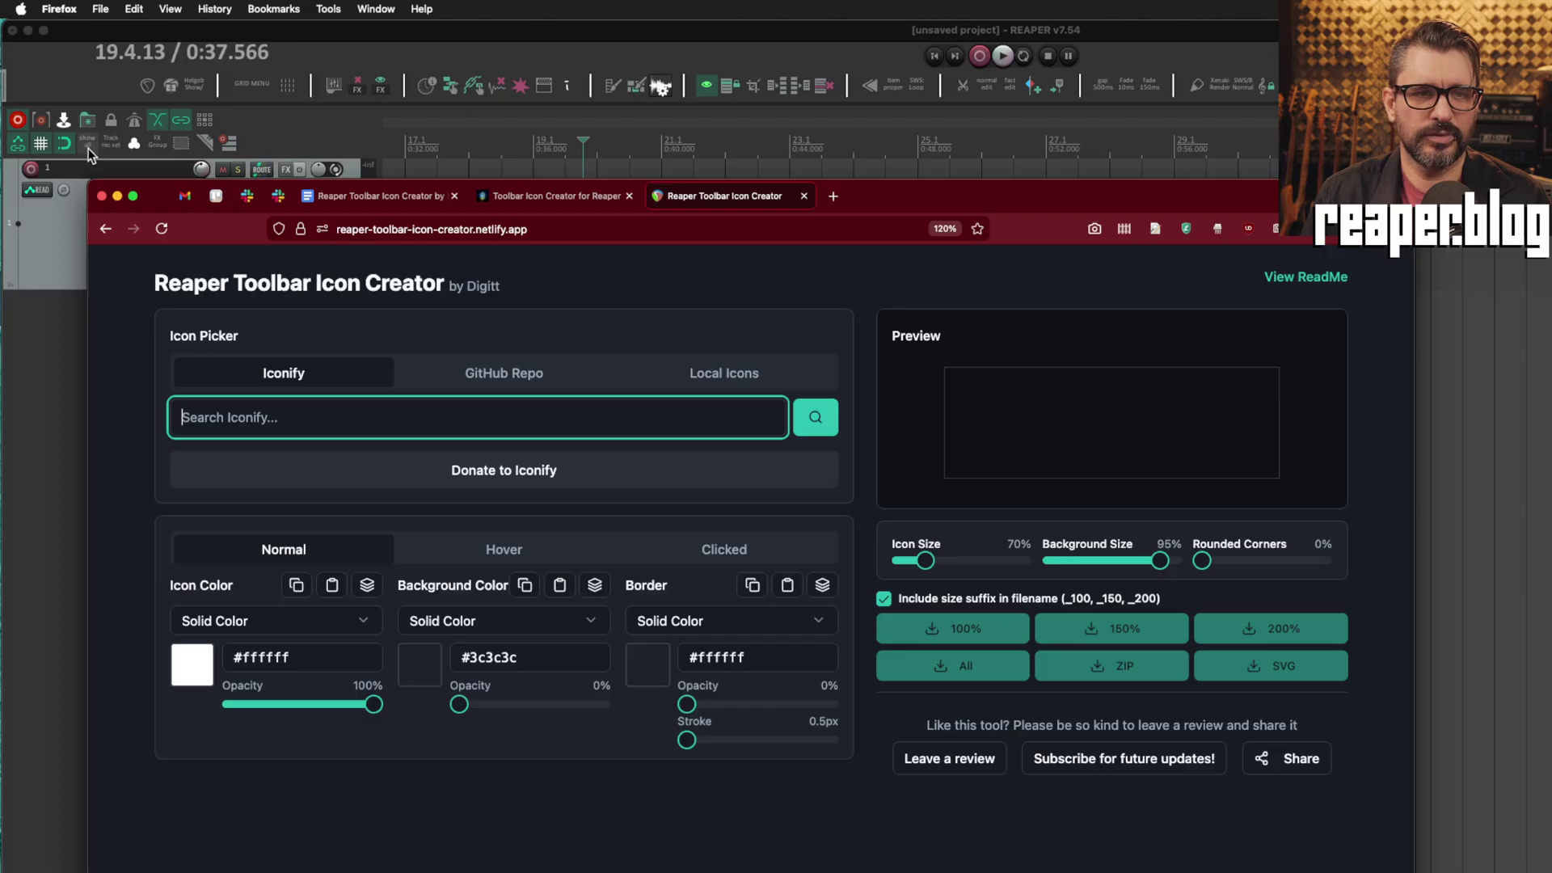
left_click_drag(937, 186, 961, 28)
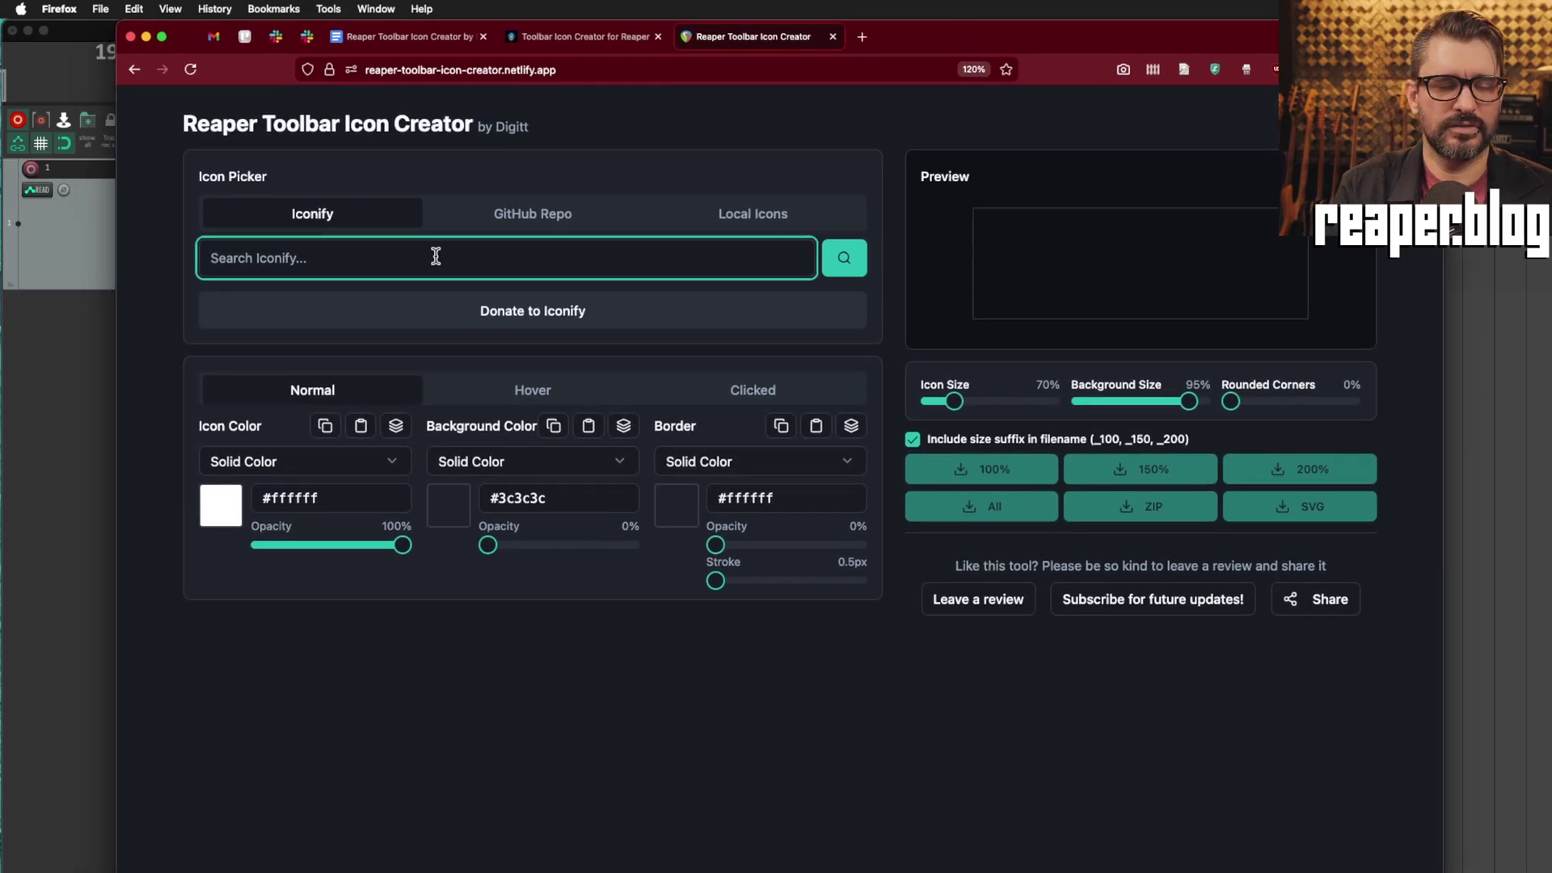
Step: Search Iconify for 'automation' and use the first result as the button icon
type("show")
key("Return")
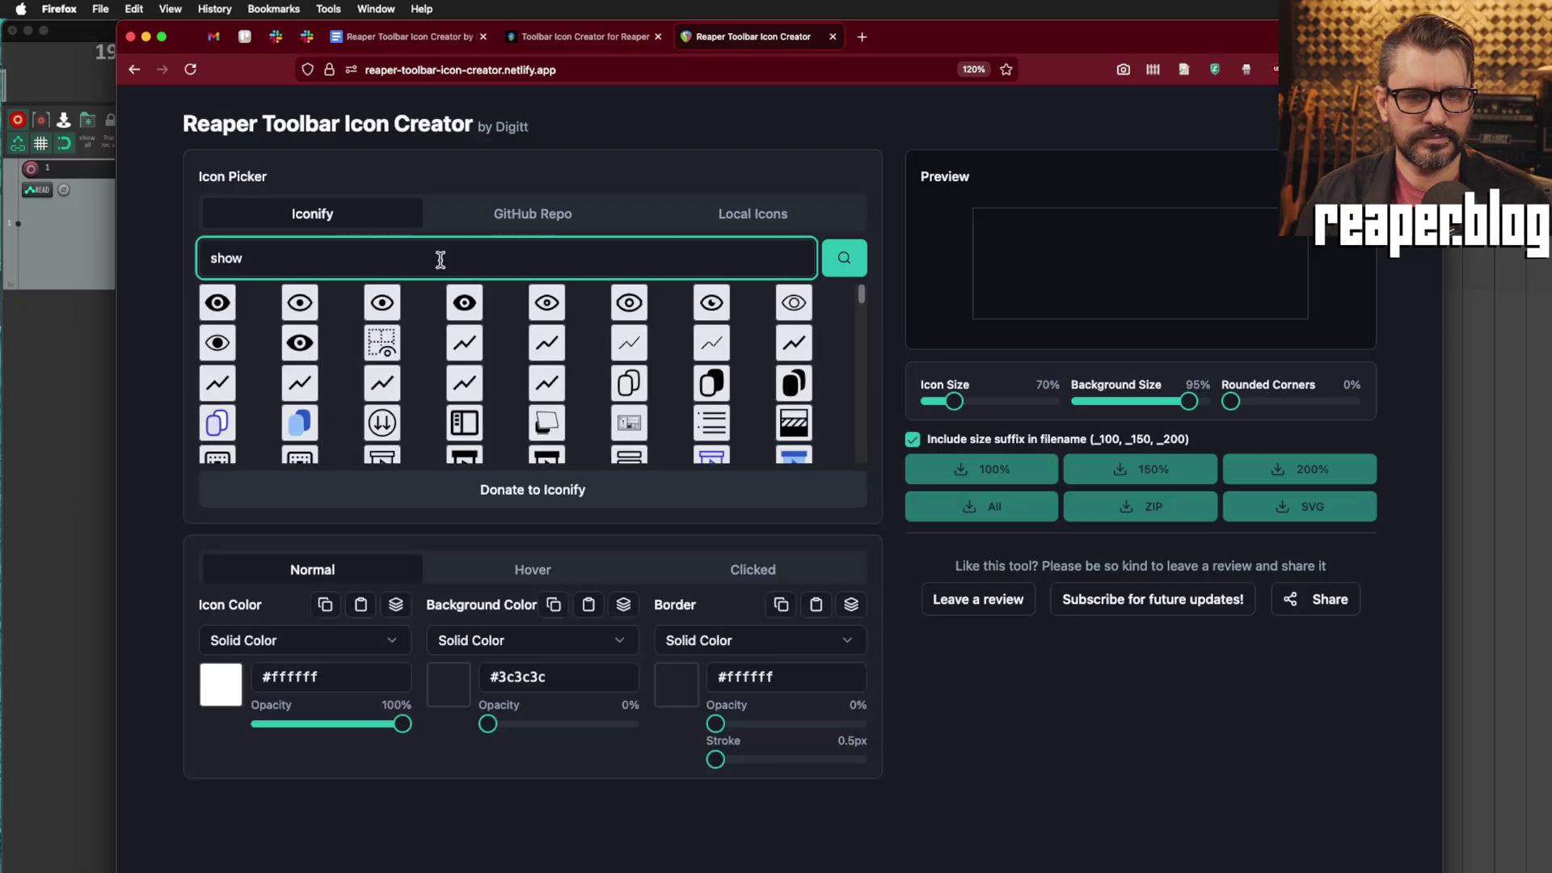
scroll(511, 430, "down", 2)
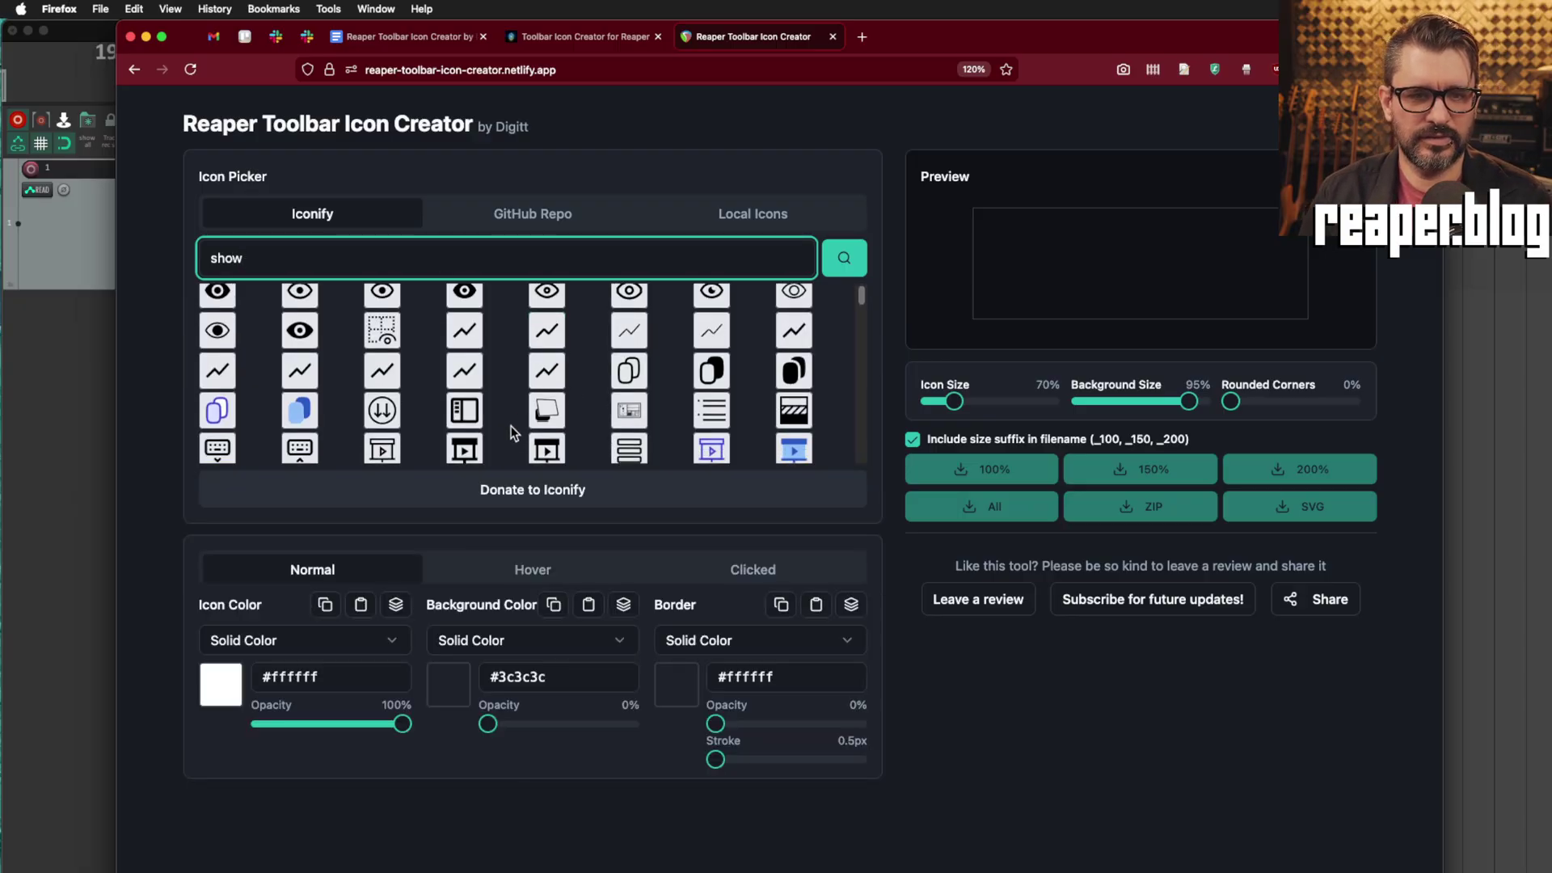
scroll(511, 430, "down", 3)
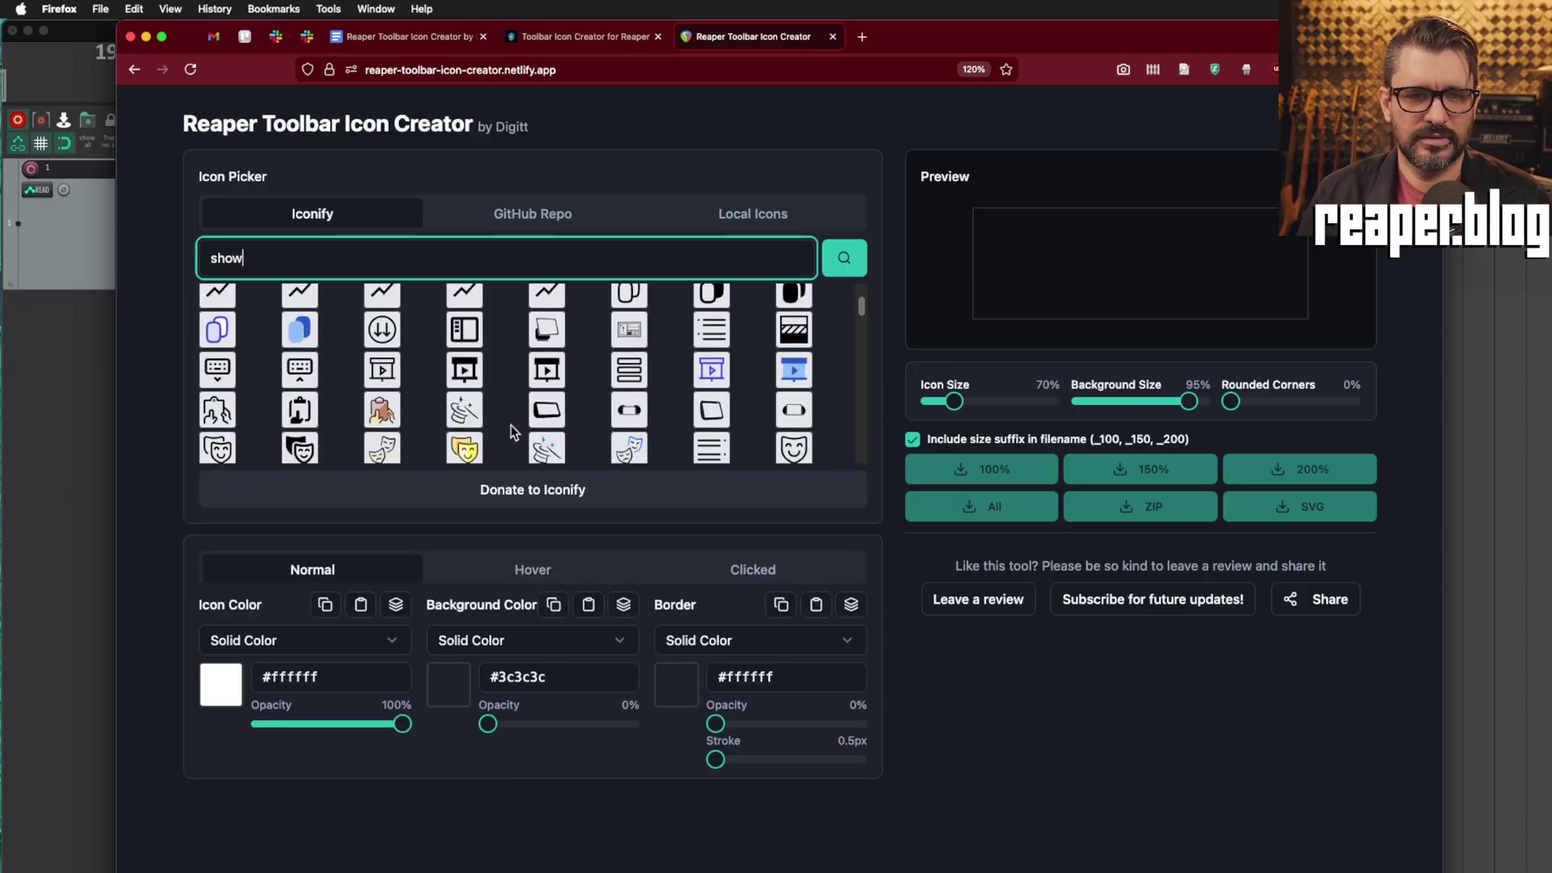
scroll(512, 430, "down", 4)
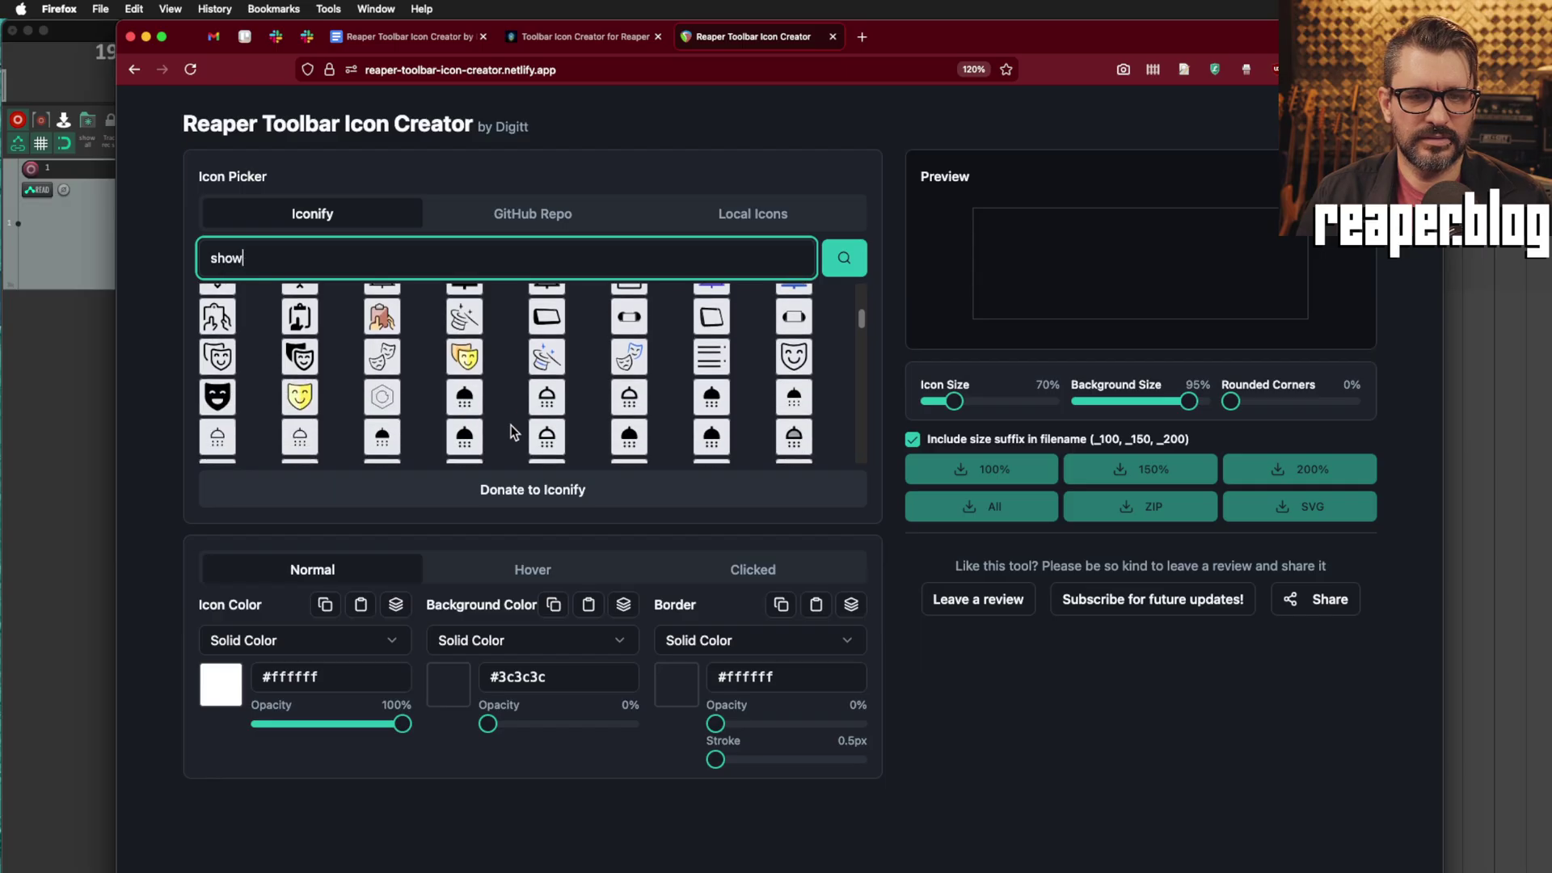
scroll(511, 430, "down", 5)
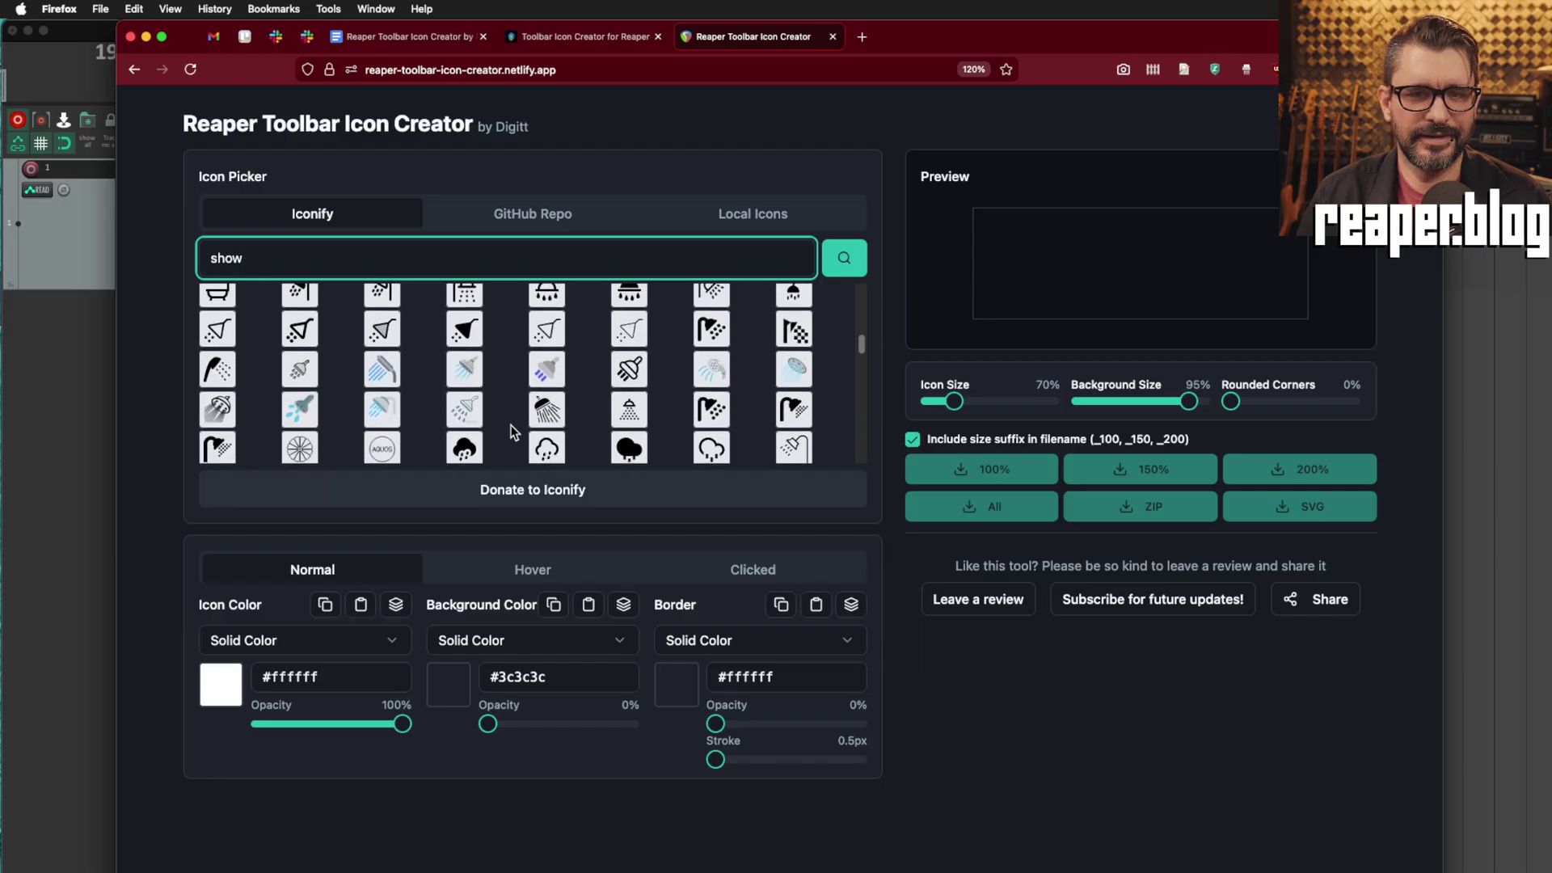
scroll(513, 433, "down", 3)
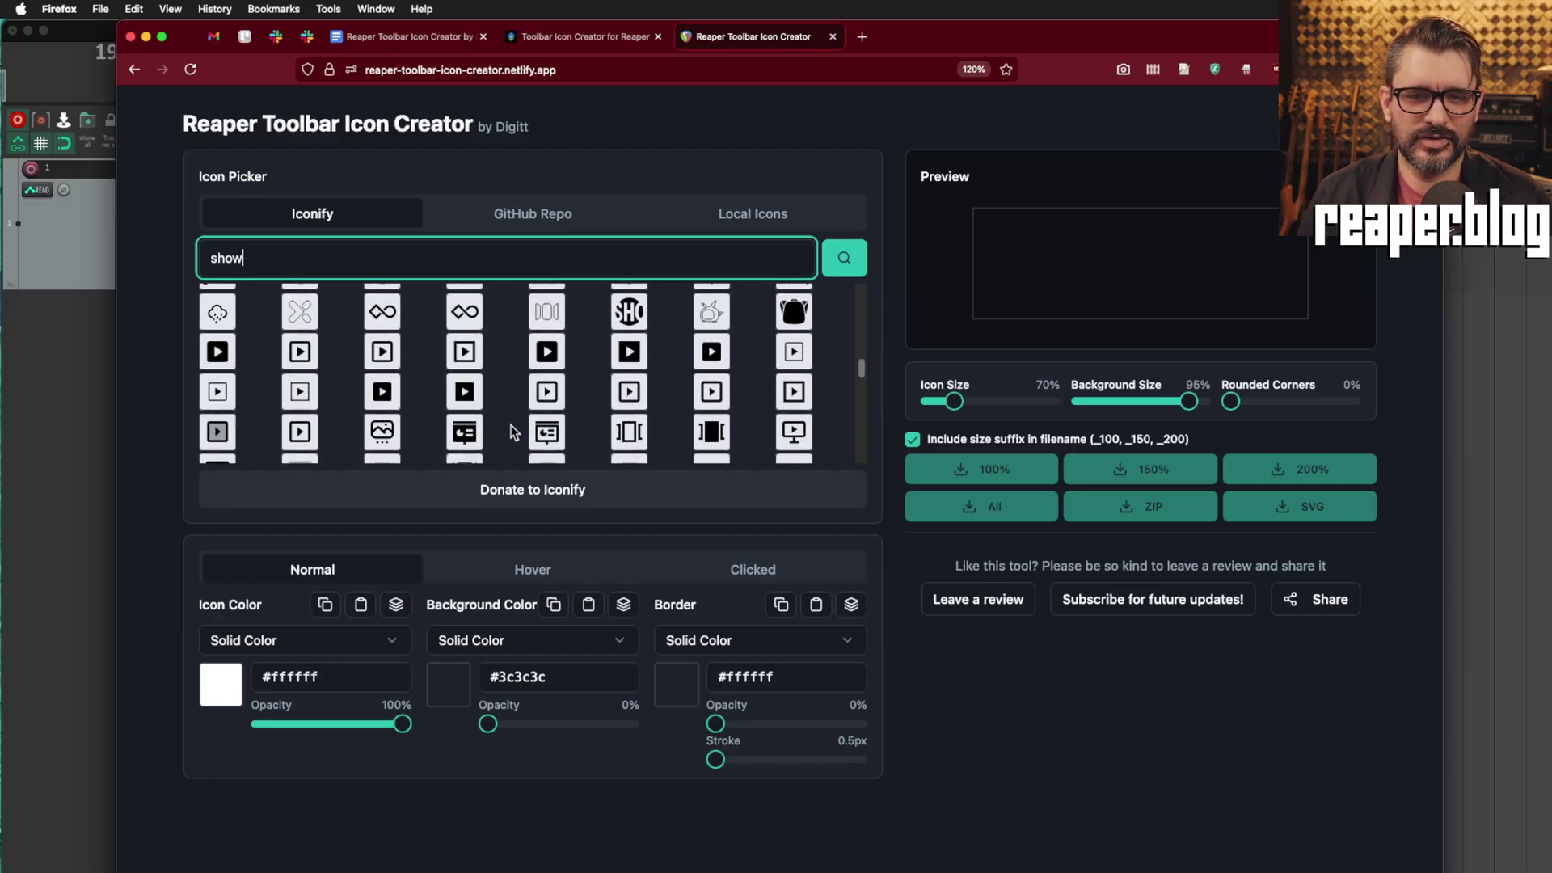
double_click(1027, 40)
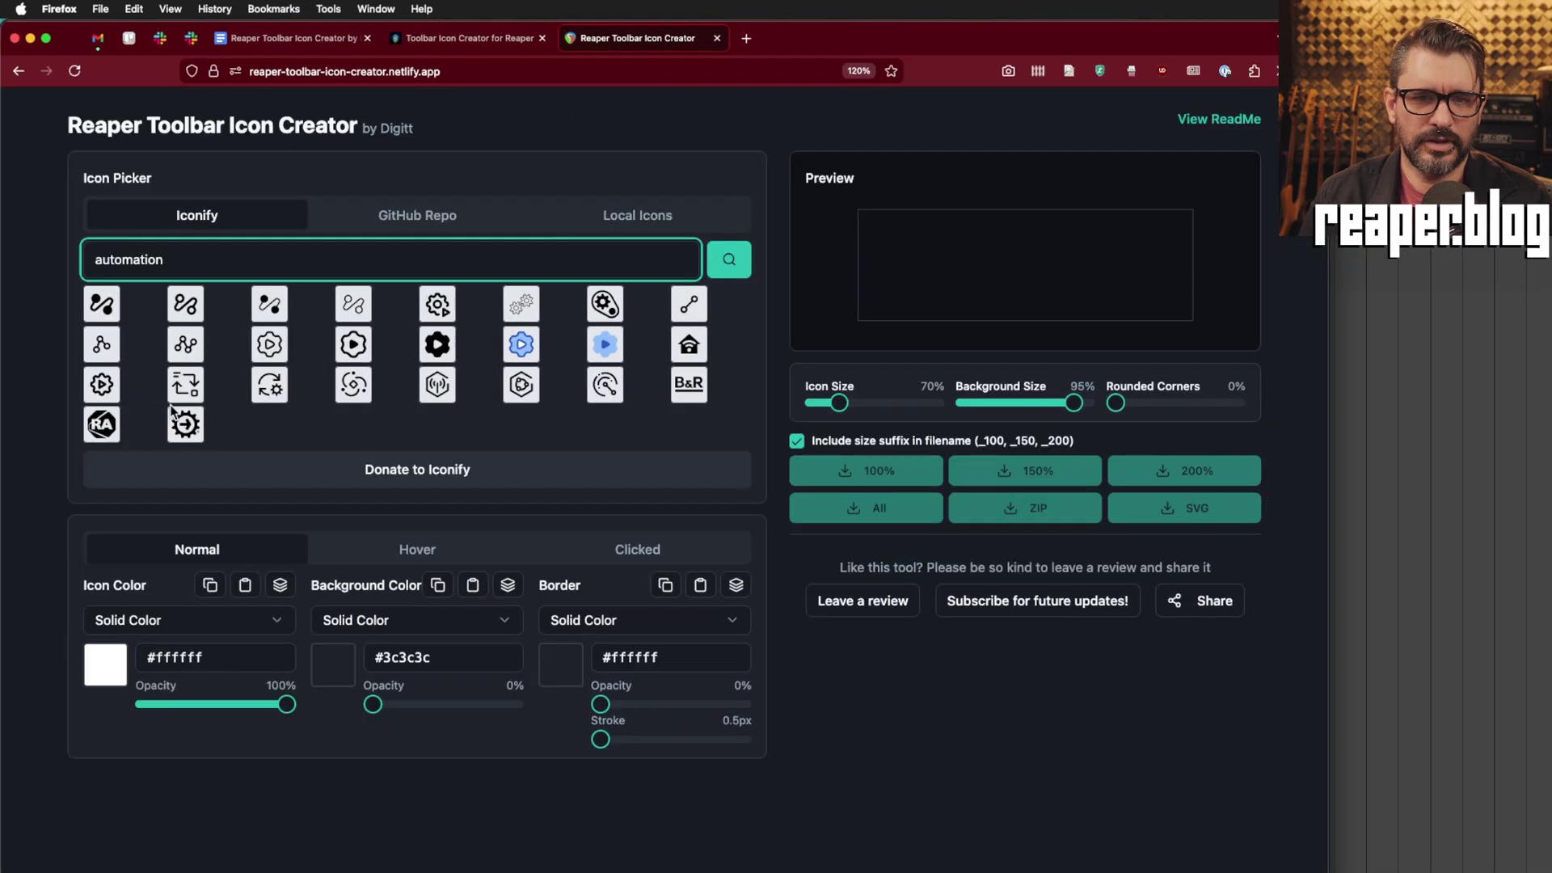
left_click(104, 307)
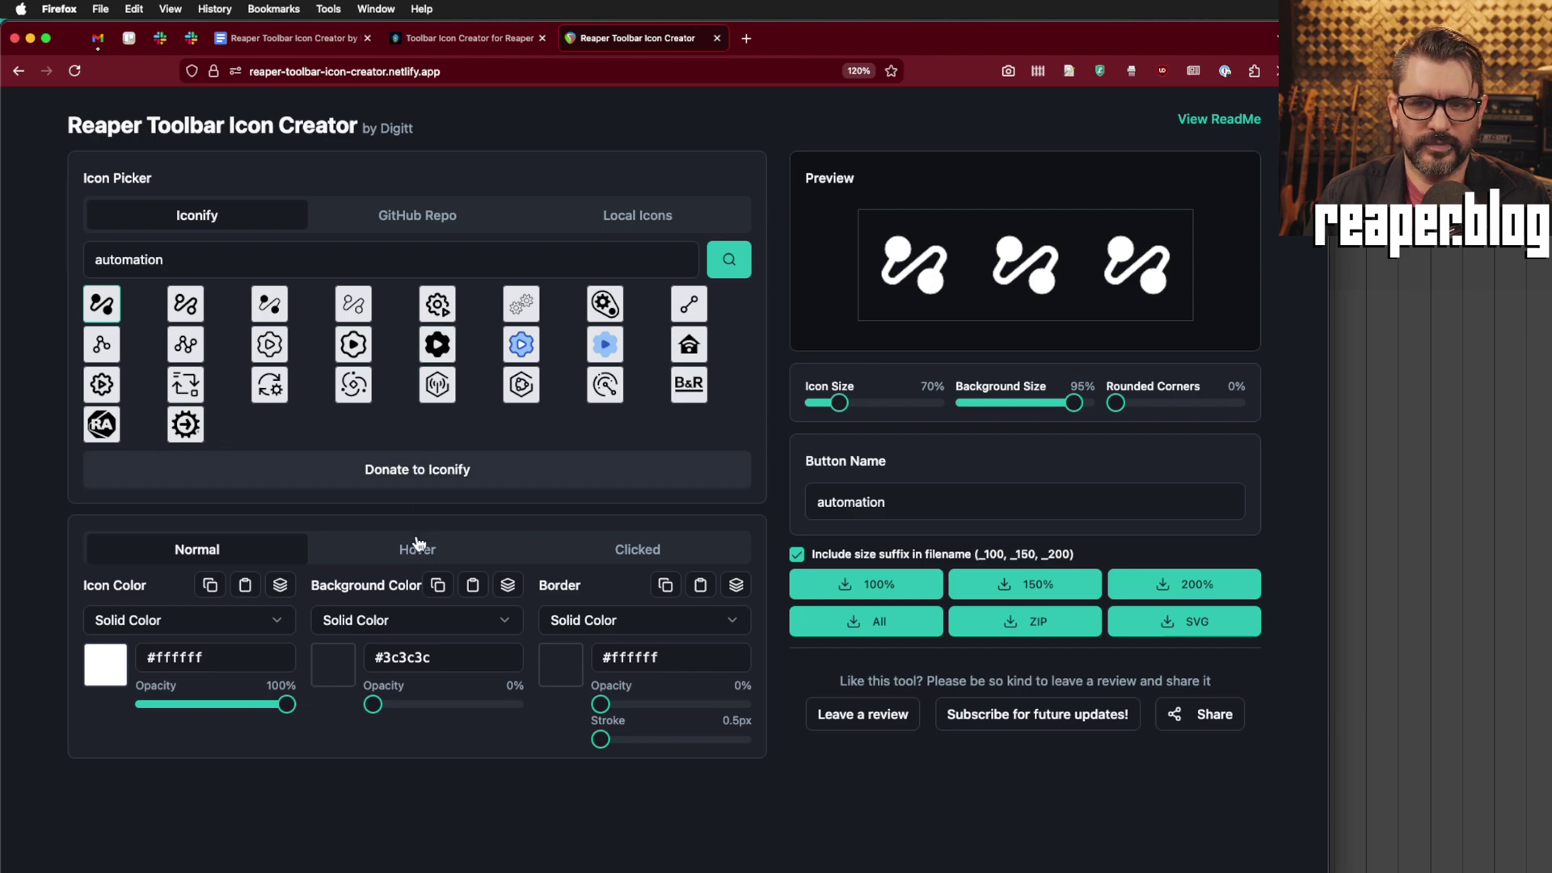
Step: Give the Hover state a lime #d8e835 background at 100% opacity
left_click(445, 560)
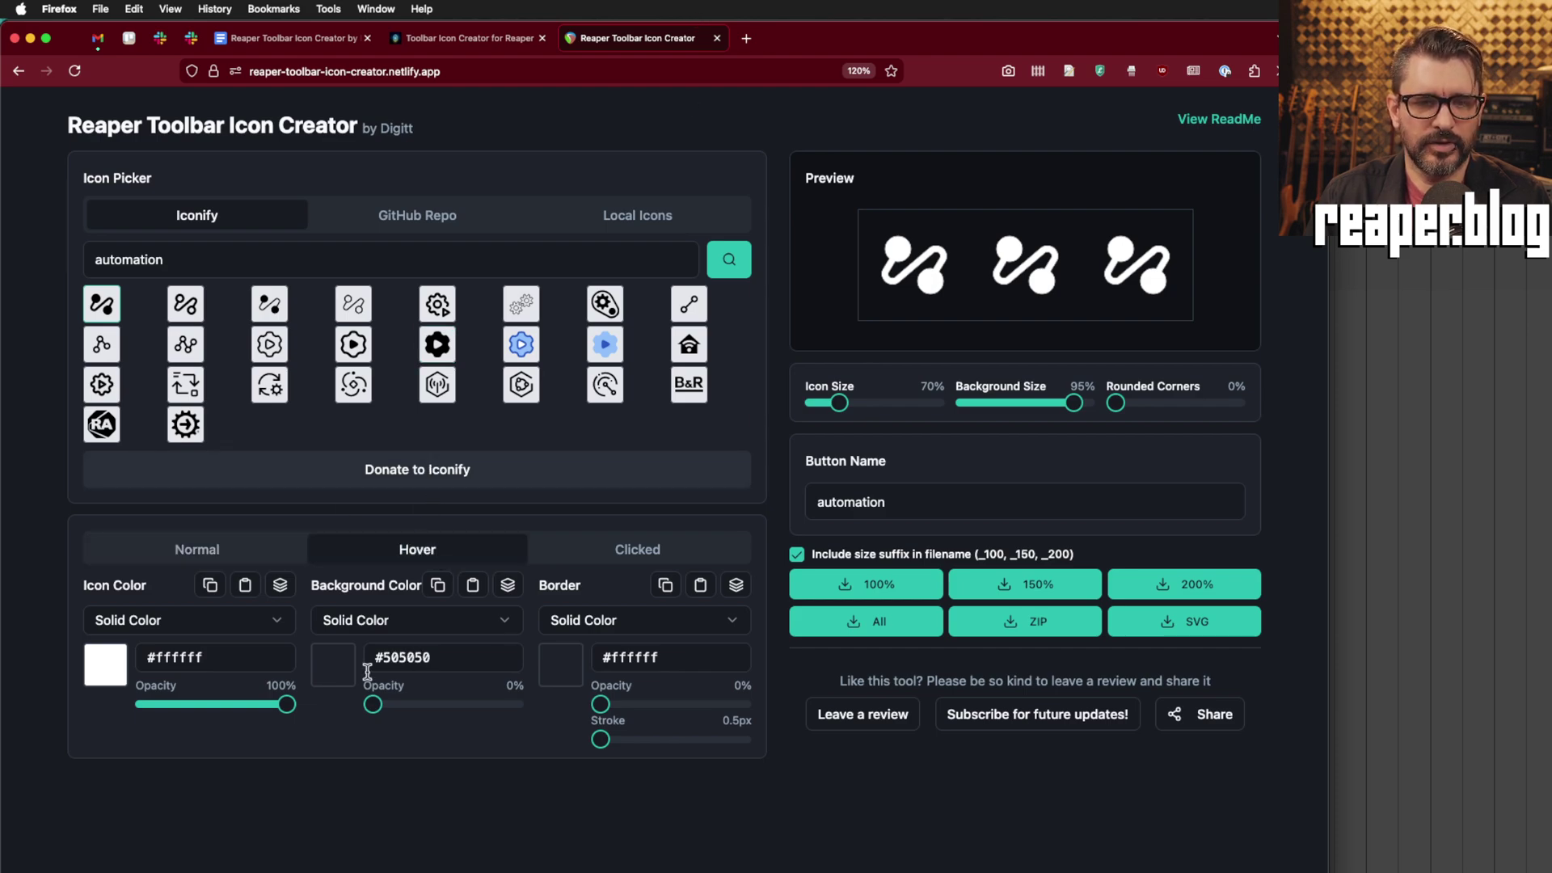
left_click_drag(372, 710, 582, 719)
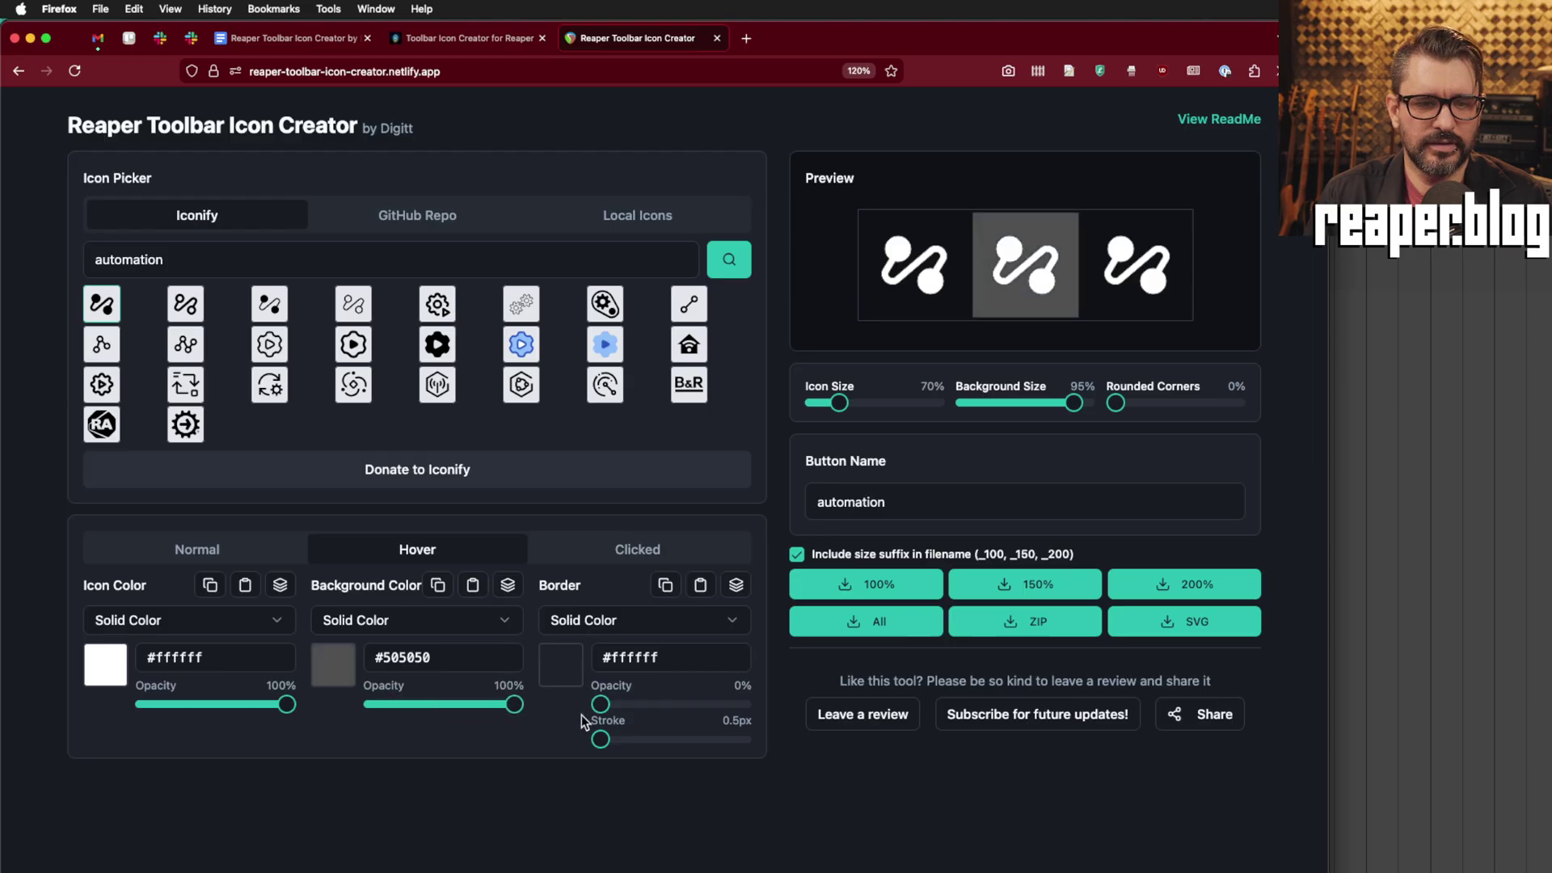
left_click(339, 672)
left_click_drag(417, 519, 446, 483)
left_click_drag(444, 618, 355, 627)
left_click(441, 467)
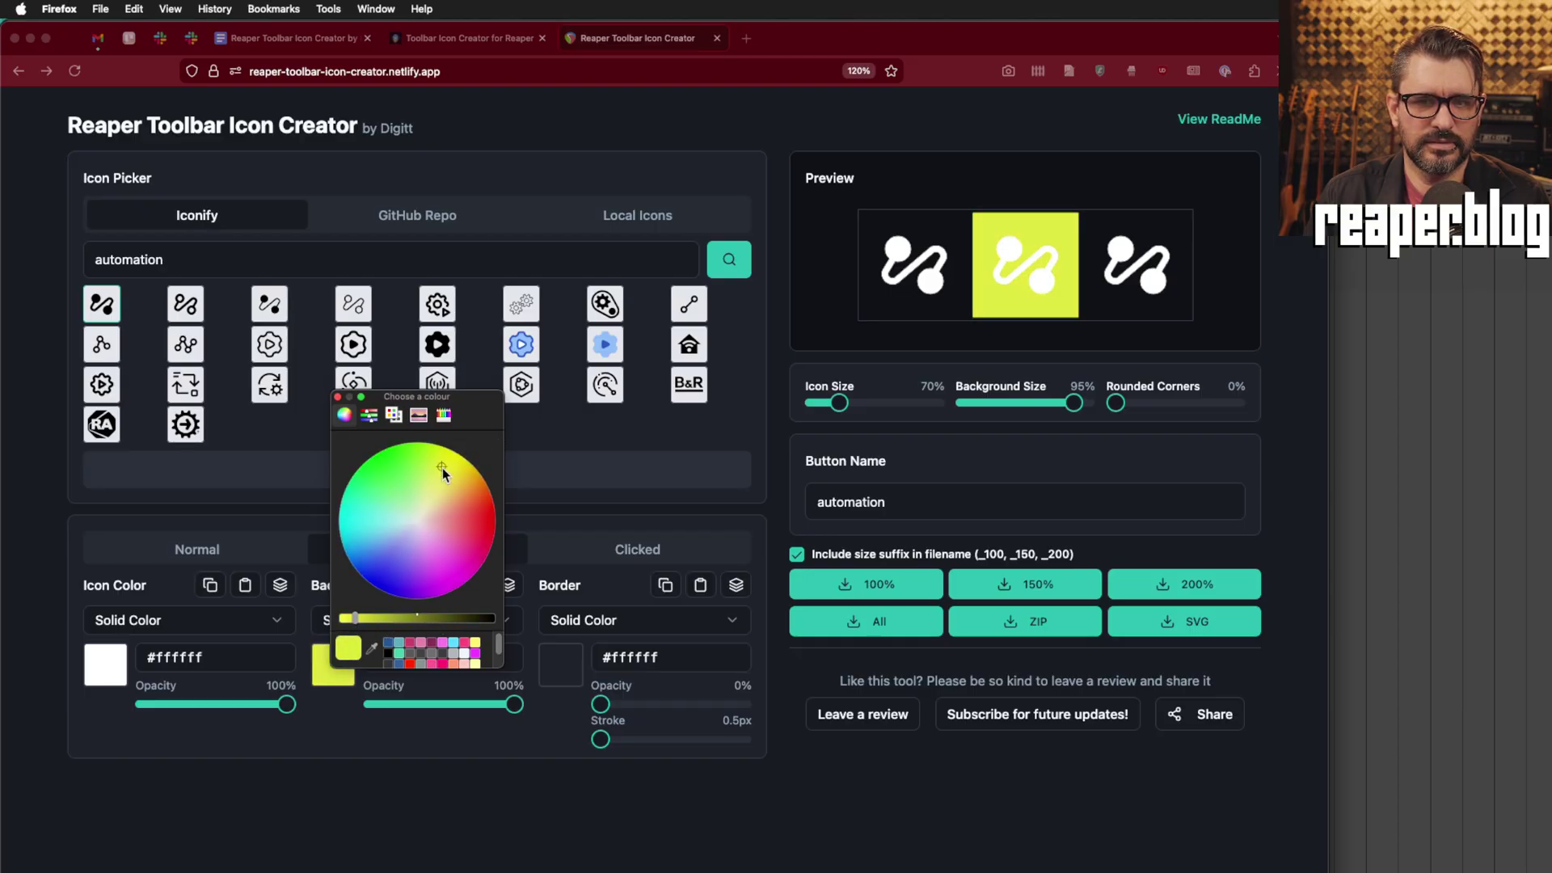
left_click(337, 397)
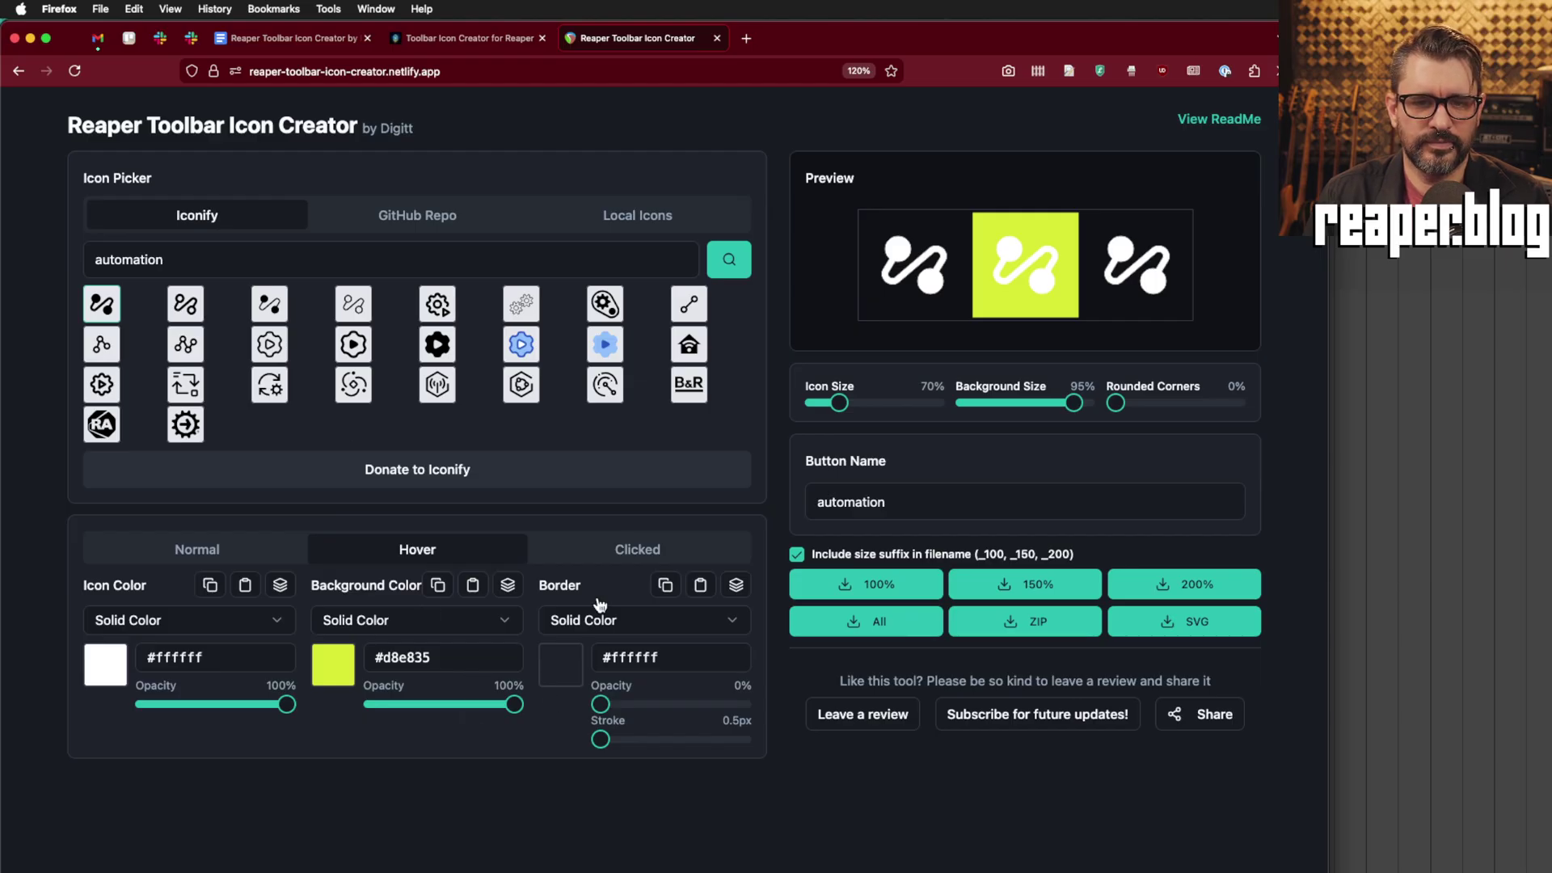
Step: Give the Clicked state a fully opaque 3px green #4eff51 border
left_click(627, 560)
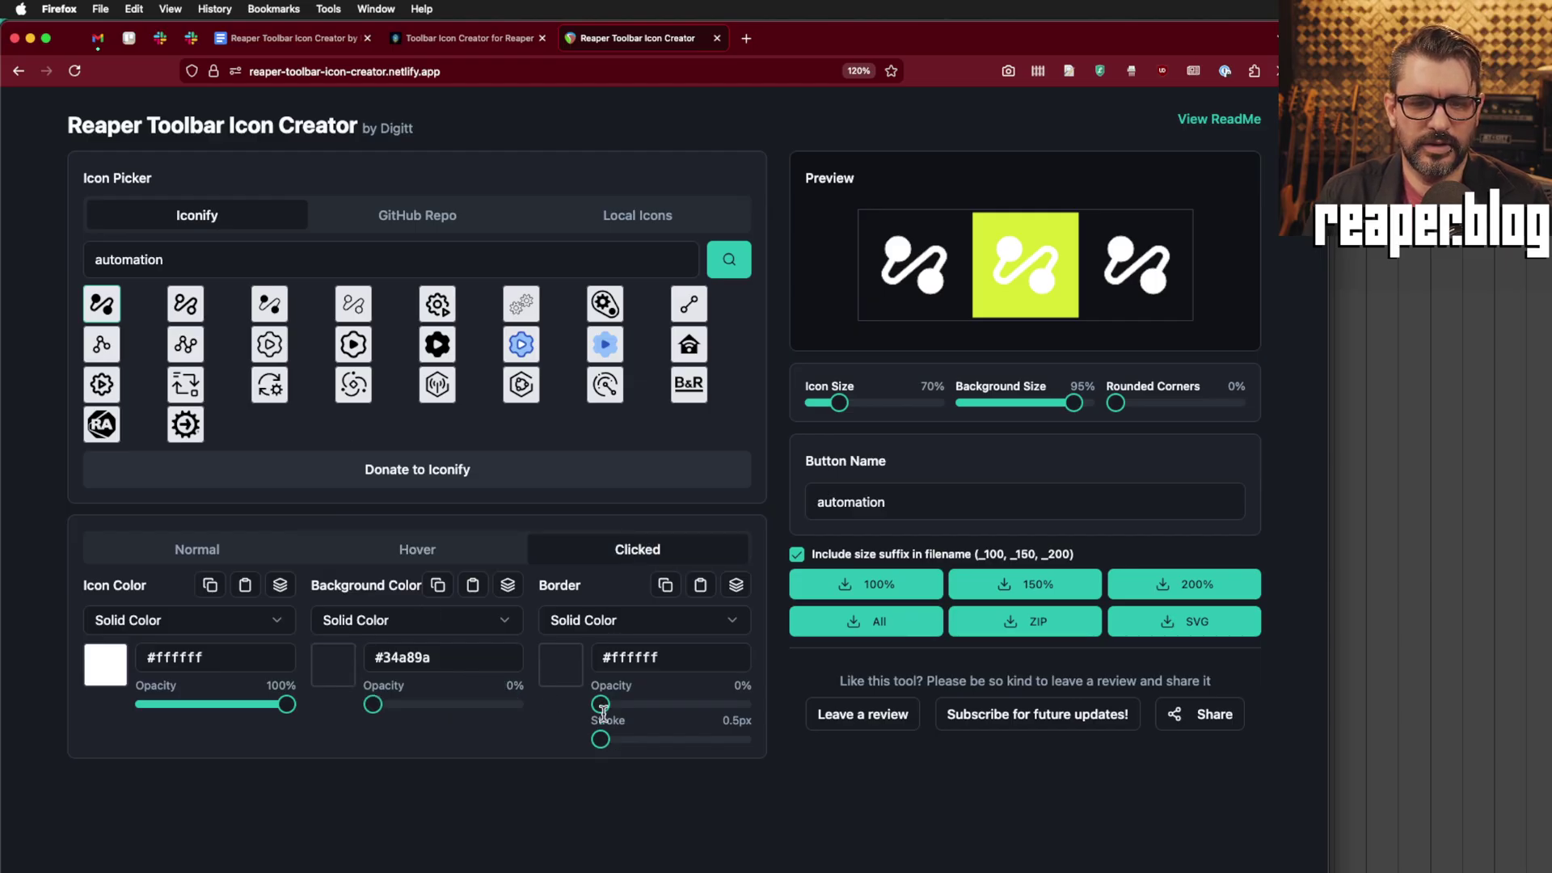
left_click_drag(600, 704, 798, 712)
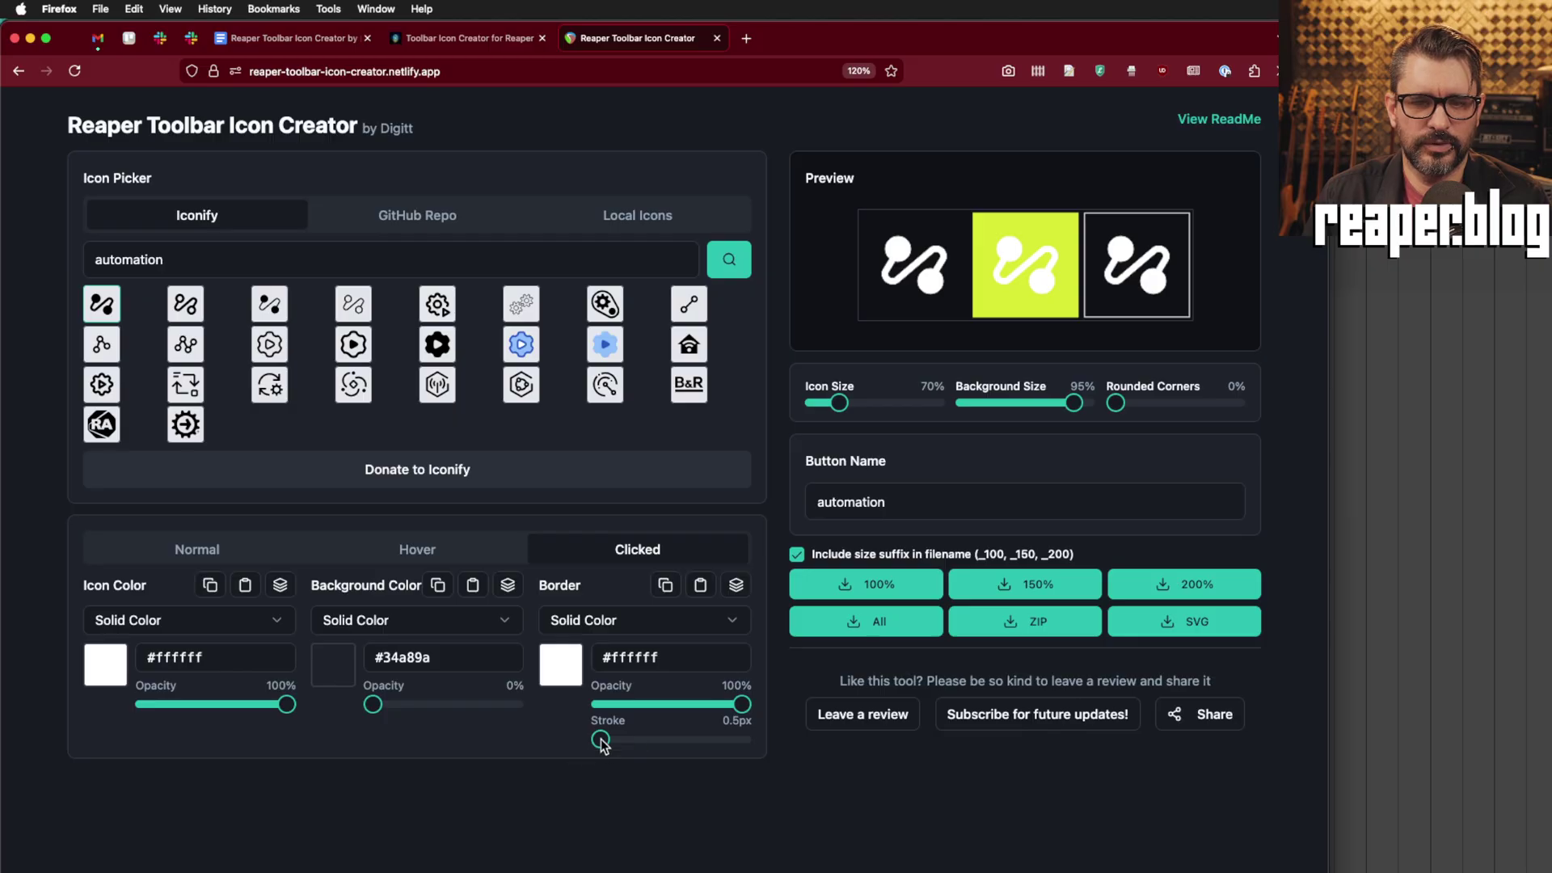
left_click_drag(600, 739, 636, 740)
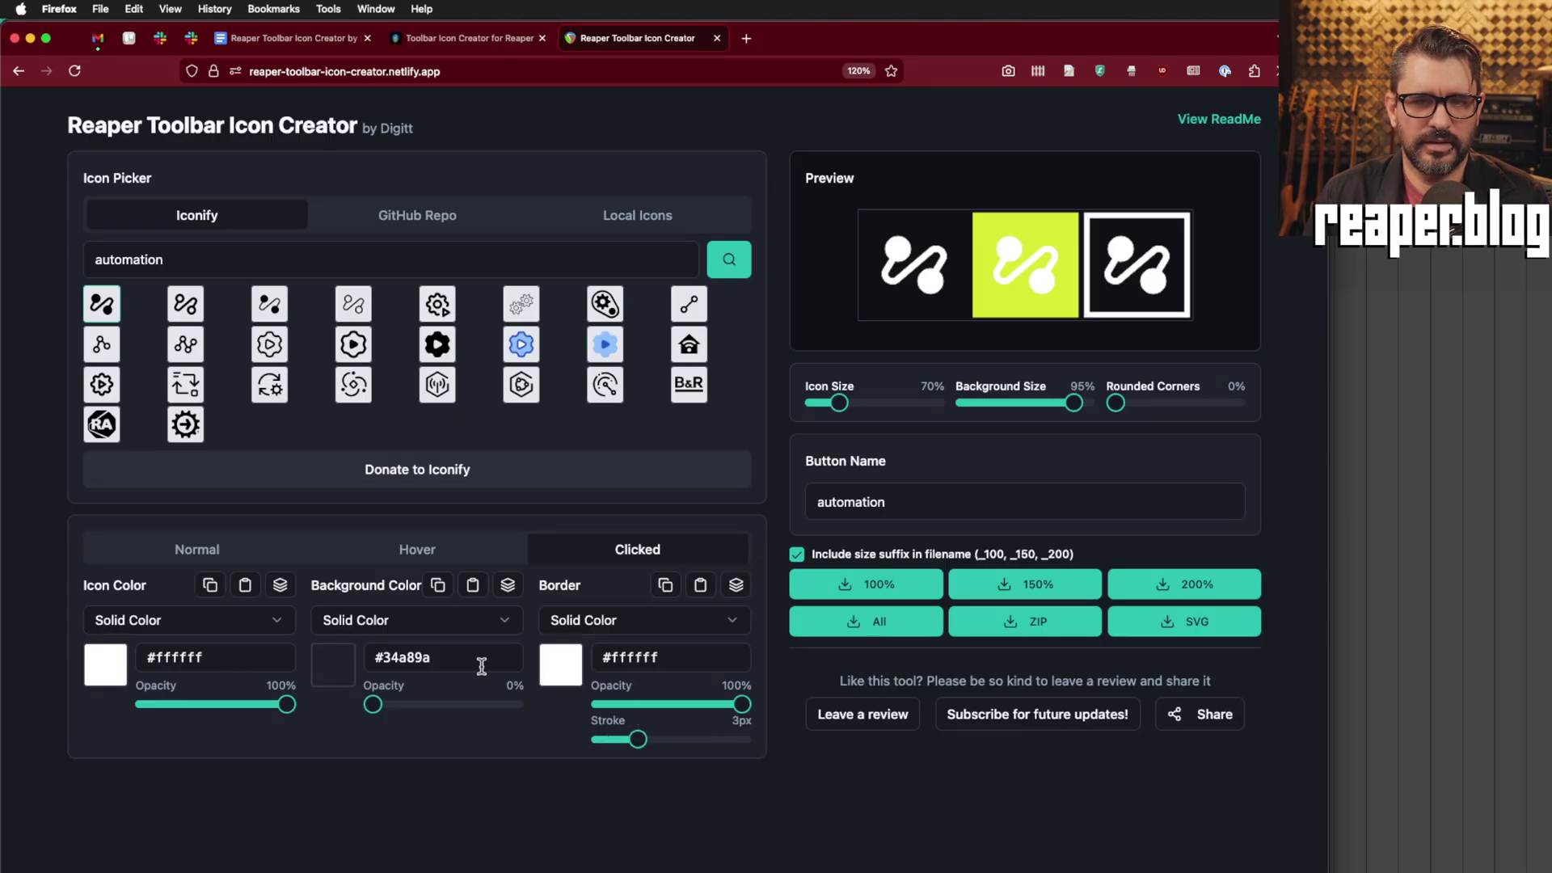
left_click(552, 668)
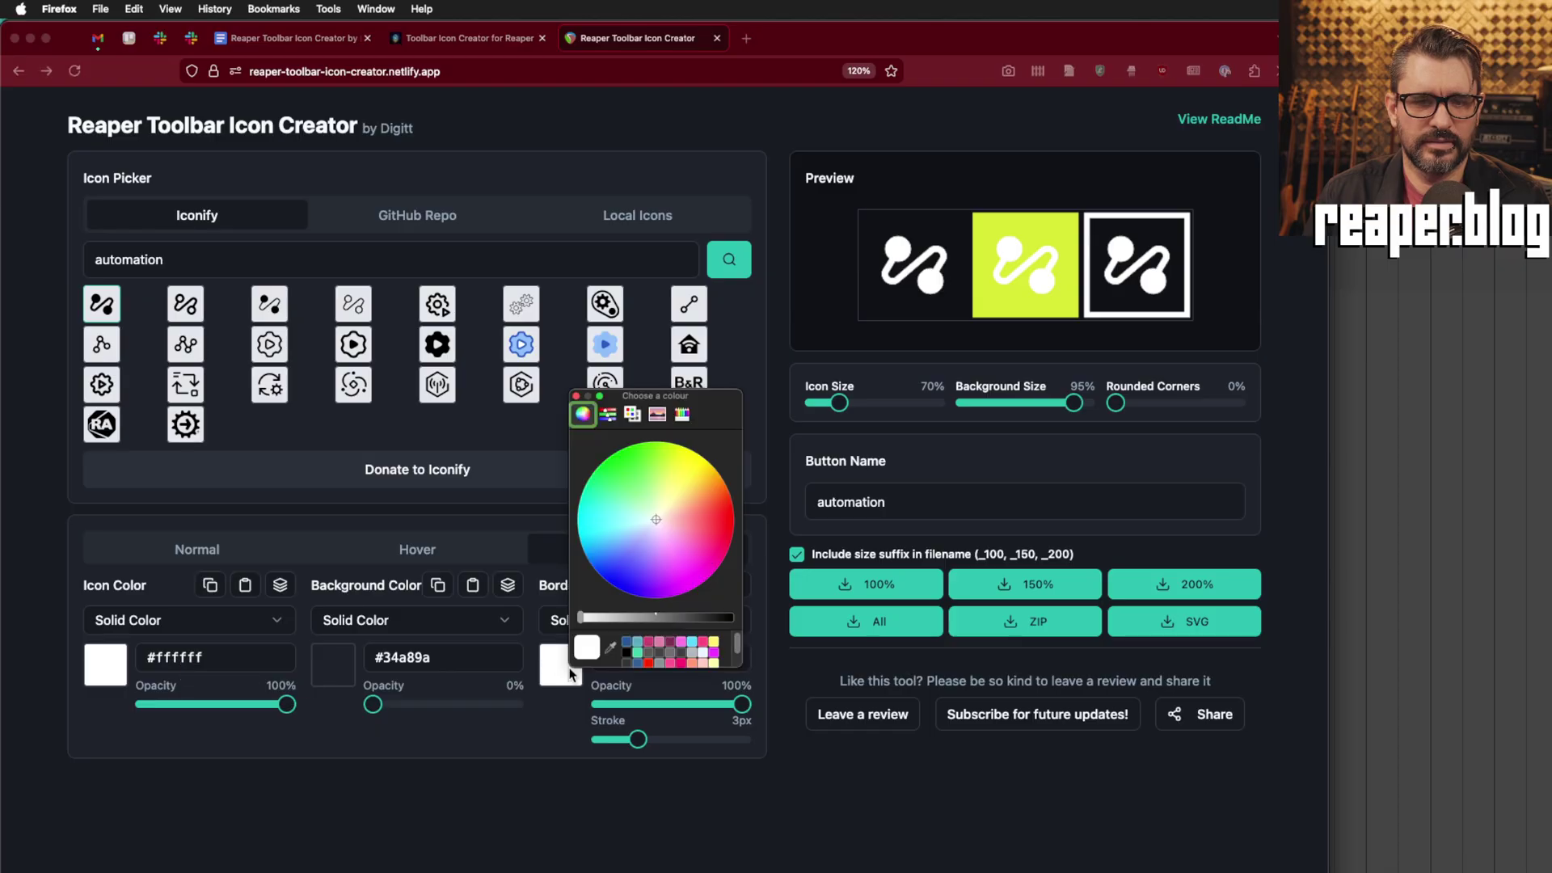
left_click(641, 550)
mouse_move(642, 552)
left_mouse_down()
mouse_move(602, 558)
mouse_move(591, 525)
mouse_move(603, 483)
mouse_move(656, 434)
mouse_move(630, 477)
left_mouse_up()
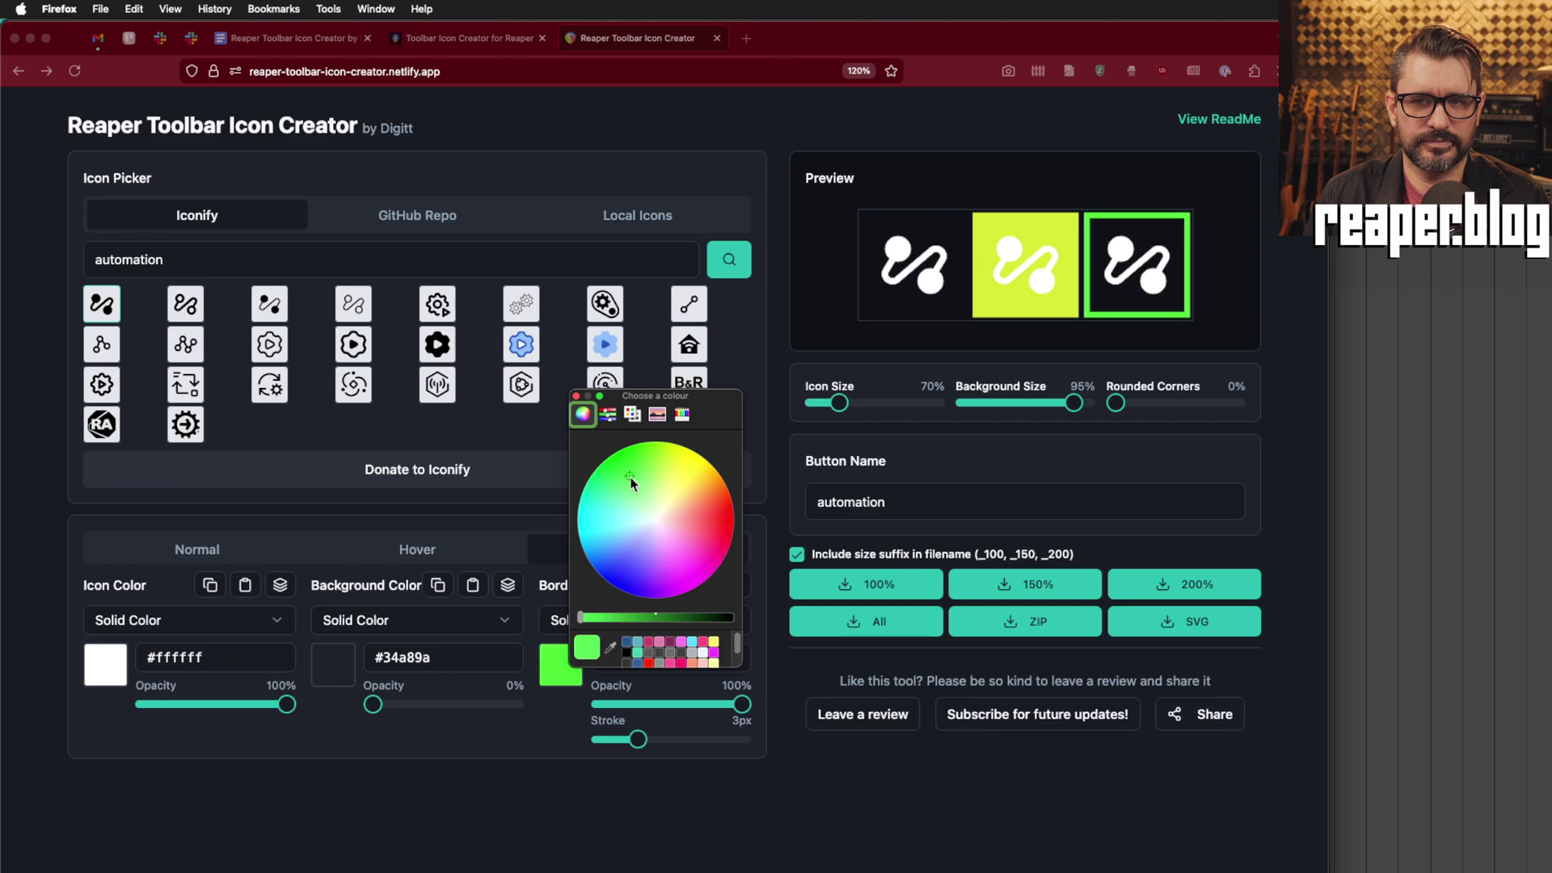
left_click(575, 396)
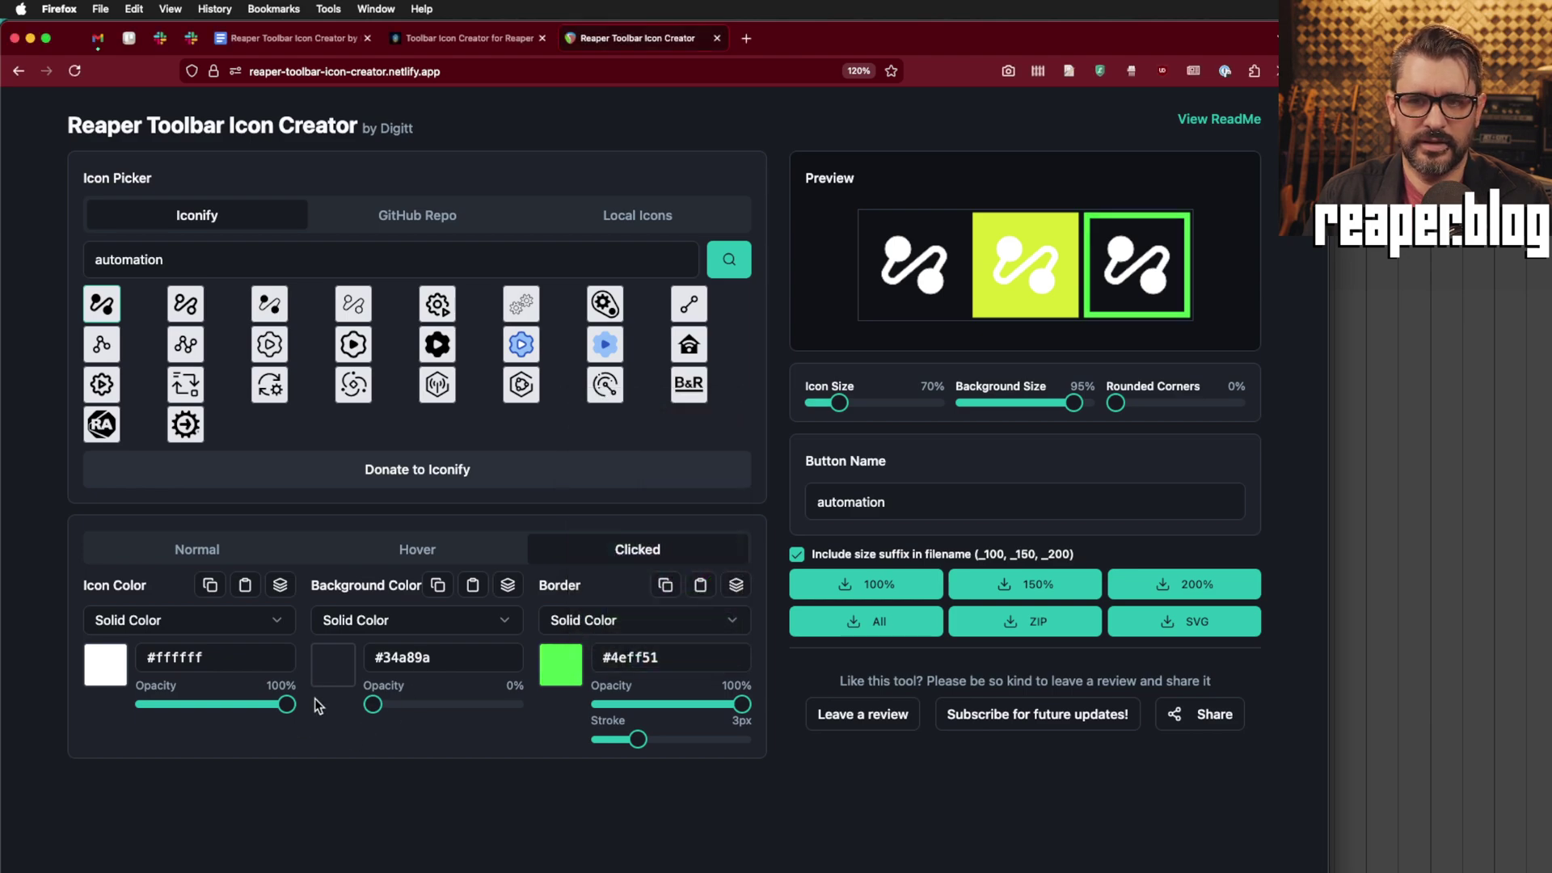
Step: Set the Clicked background to pink #b9547f at 95% opacity
left_click_drag(373, 704, 514, 711)
left_click(341, 671)
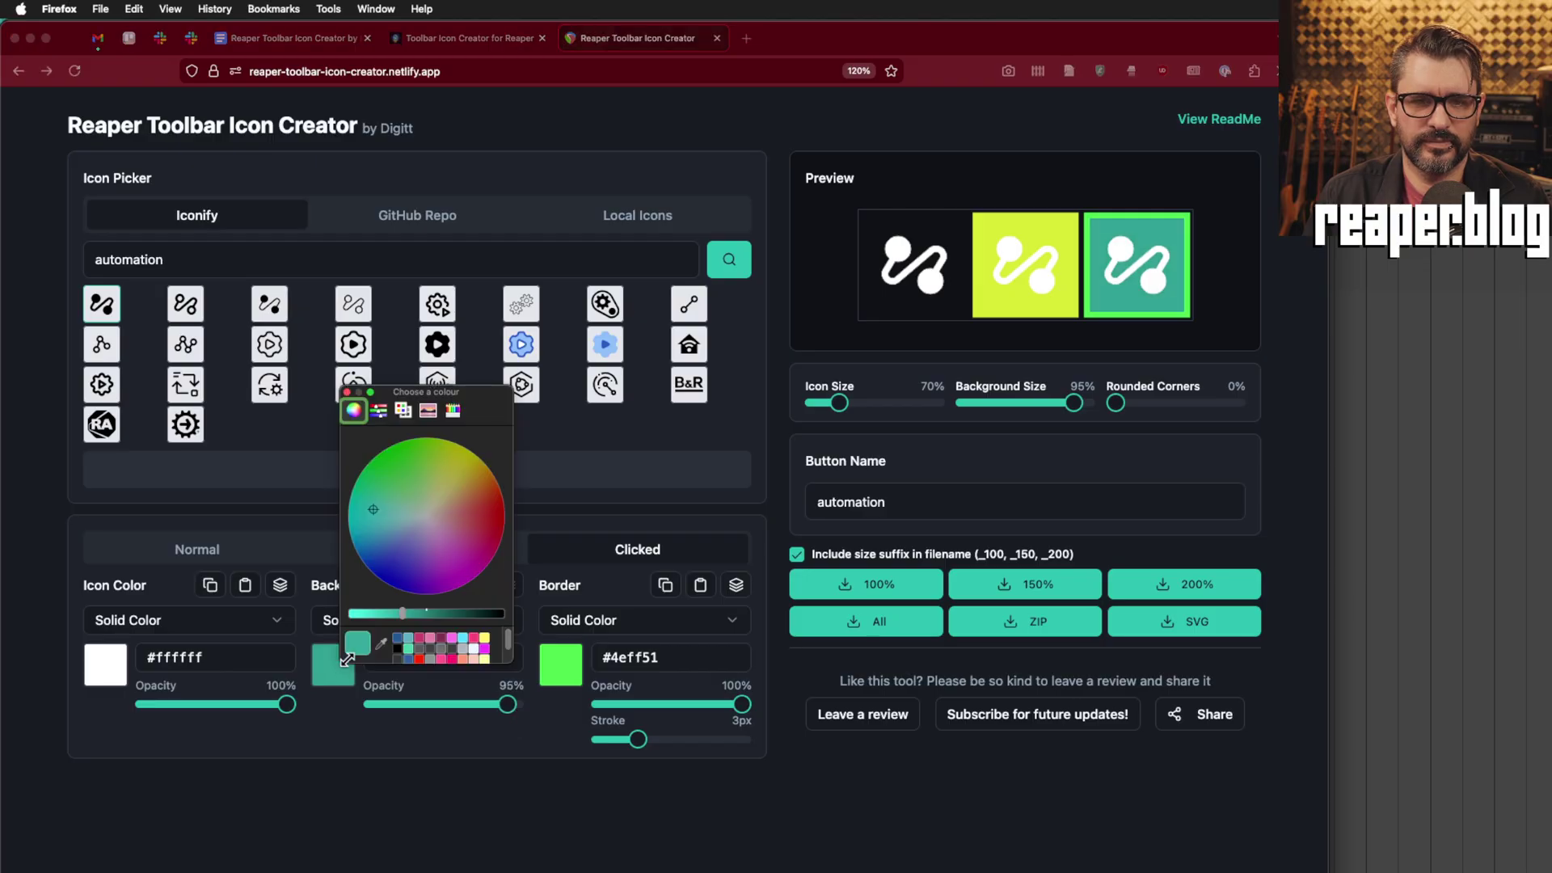
mouse_move(405, 612)
left_mouse_down()
mouse_move(448, 619)
mouse_move(392, 614)
left_mouse_up()
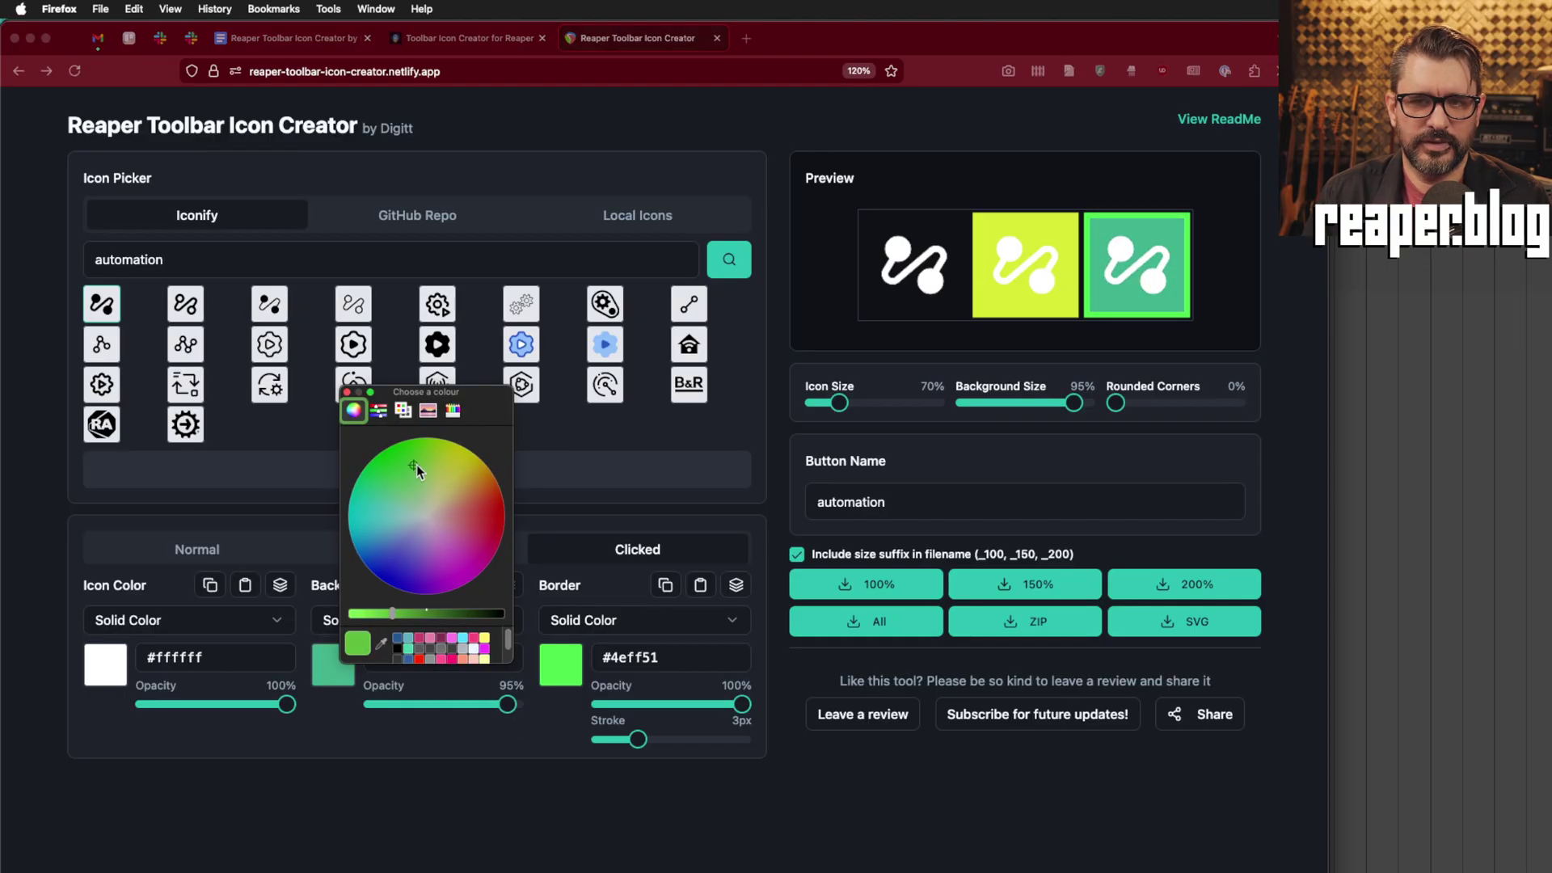
left_click_drag(417, 467, 384, 455)
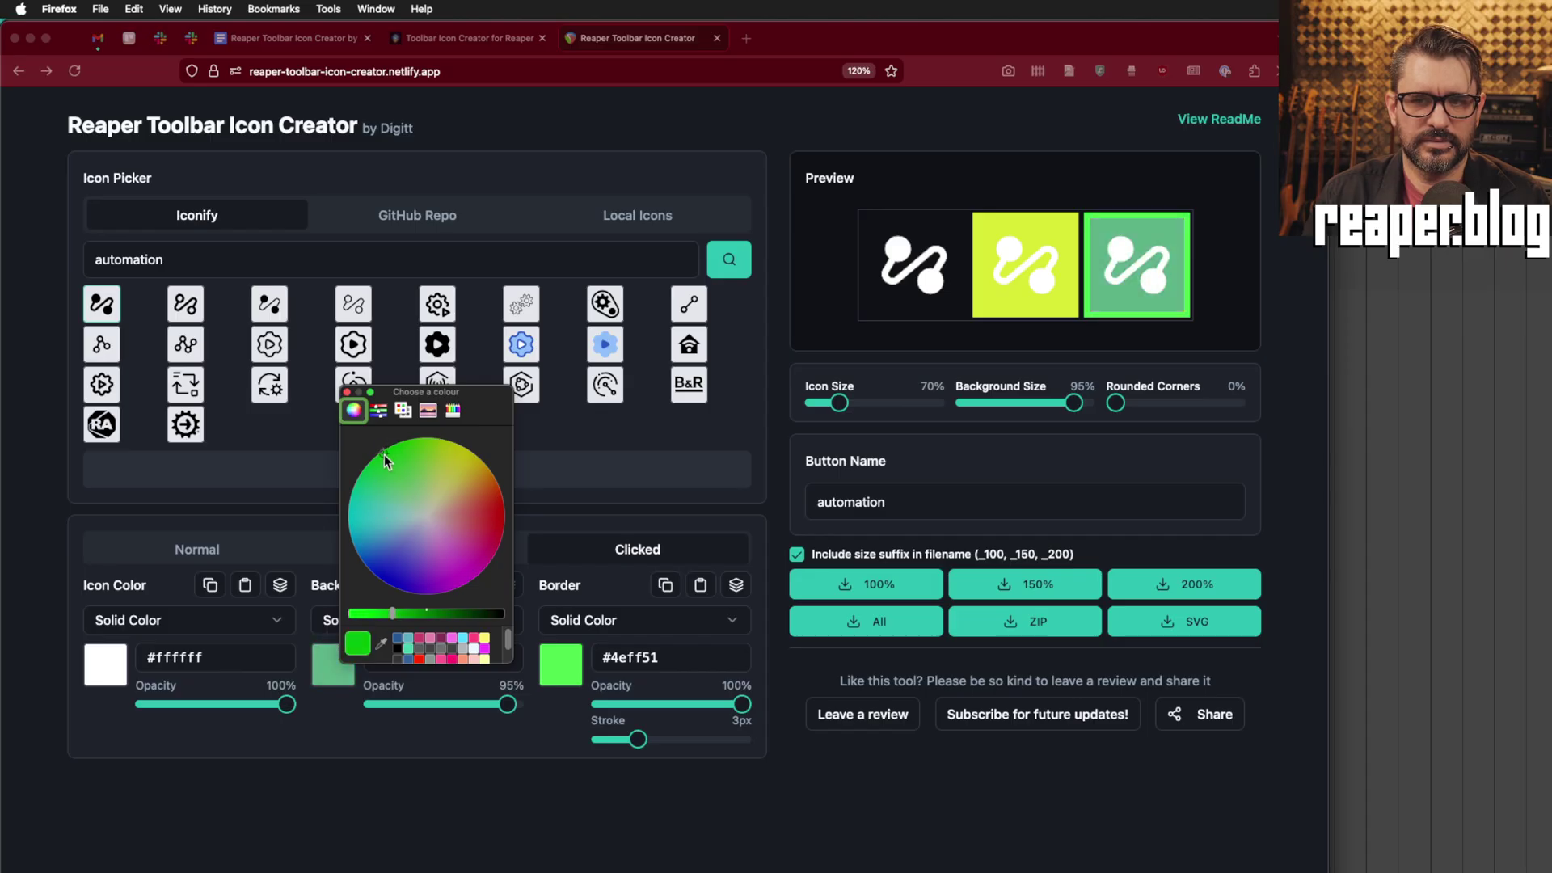
key("Escape")
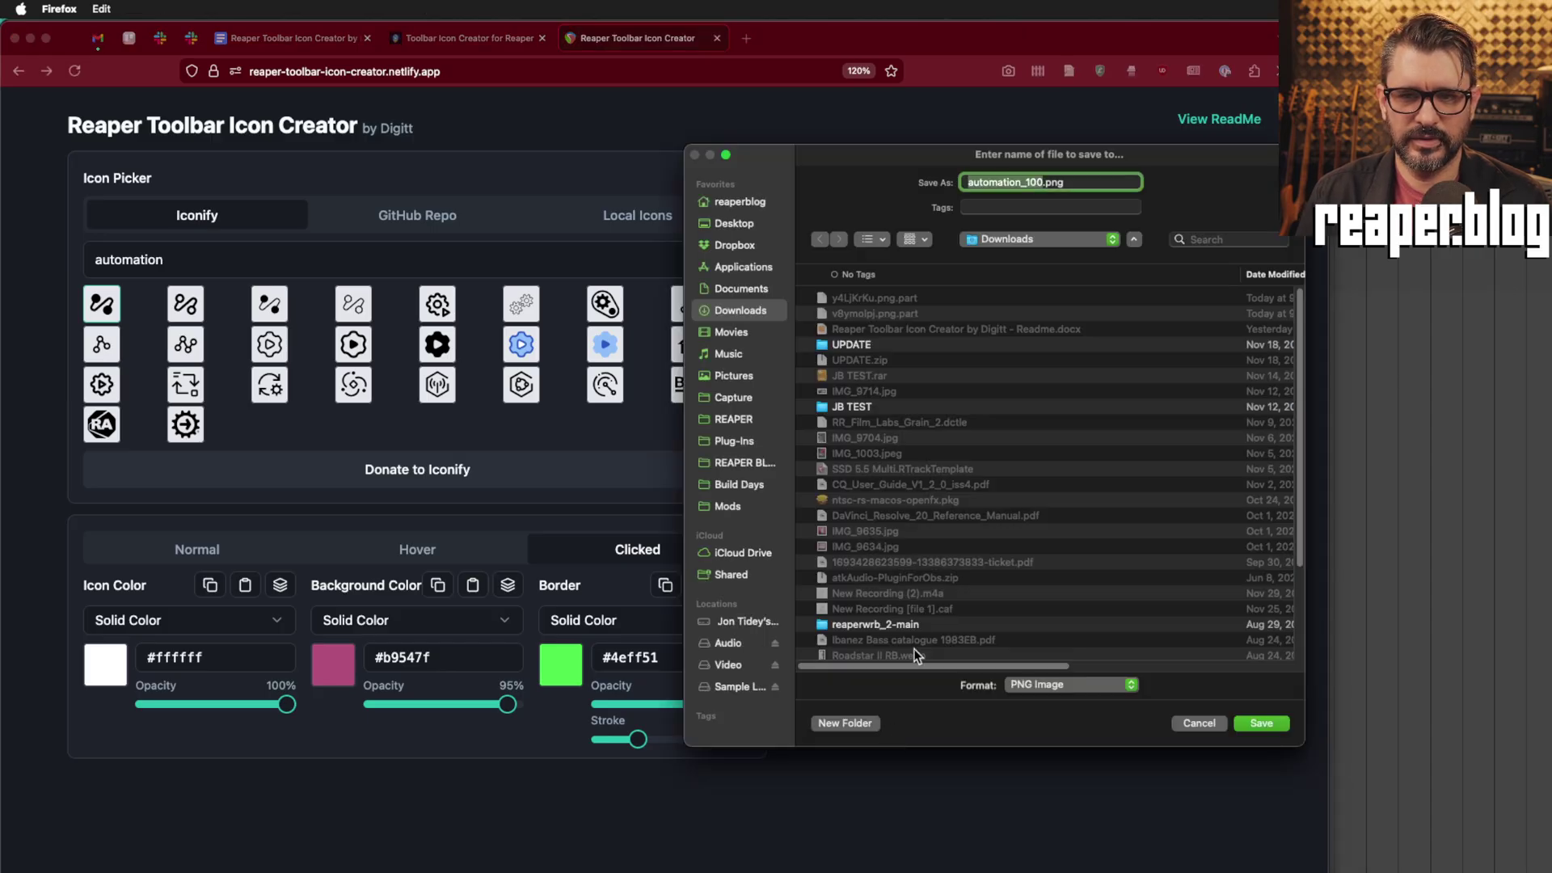
Step: Save the icon into REAPER > Data > toolbar_icons with the name prefixed to jt_automation.png
left_click(733, 419)
scroll(950, 602, "down", 5)
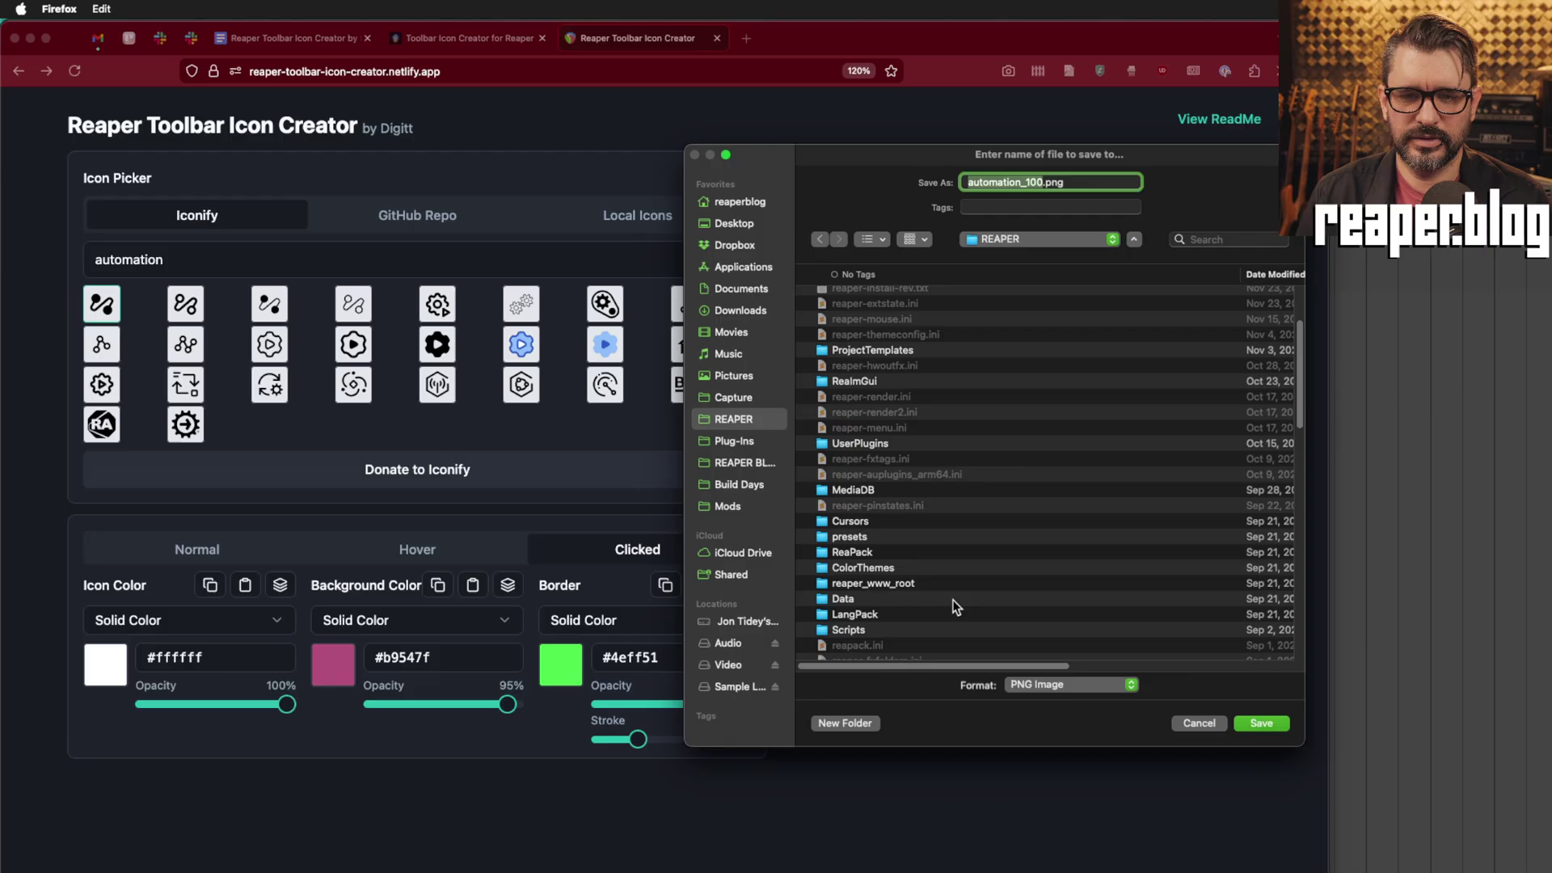
double_click(870, 531)
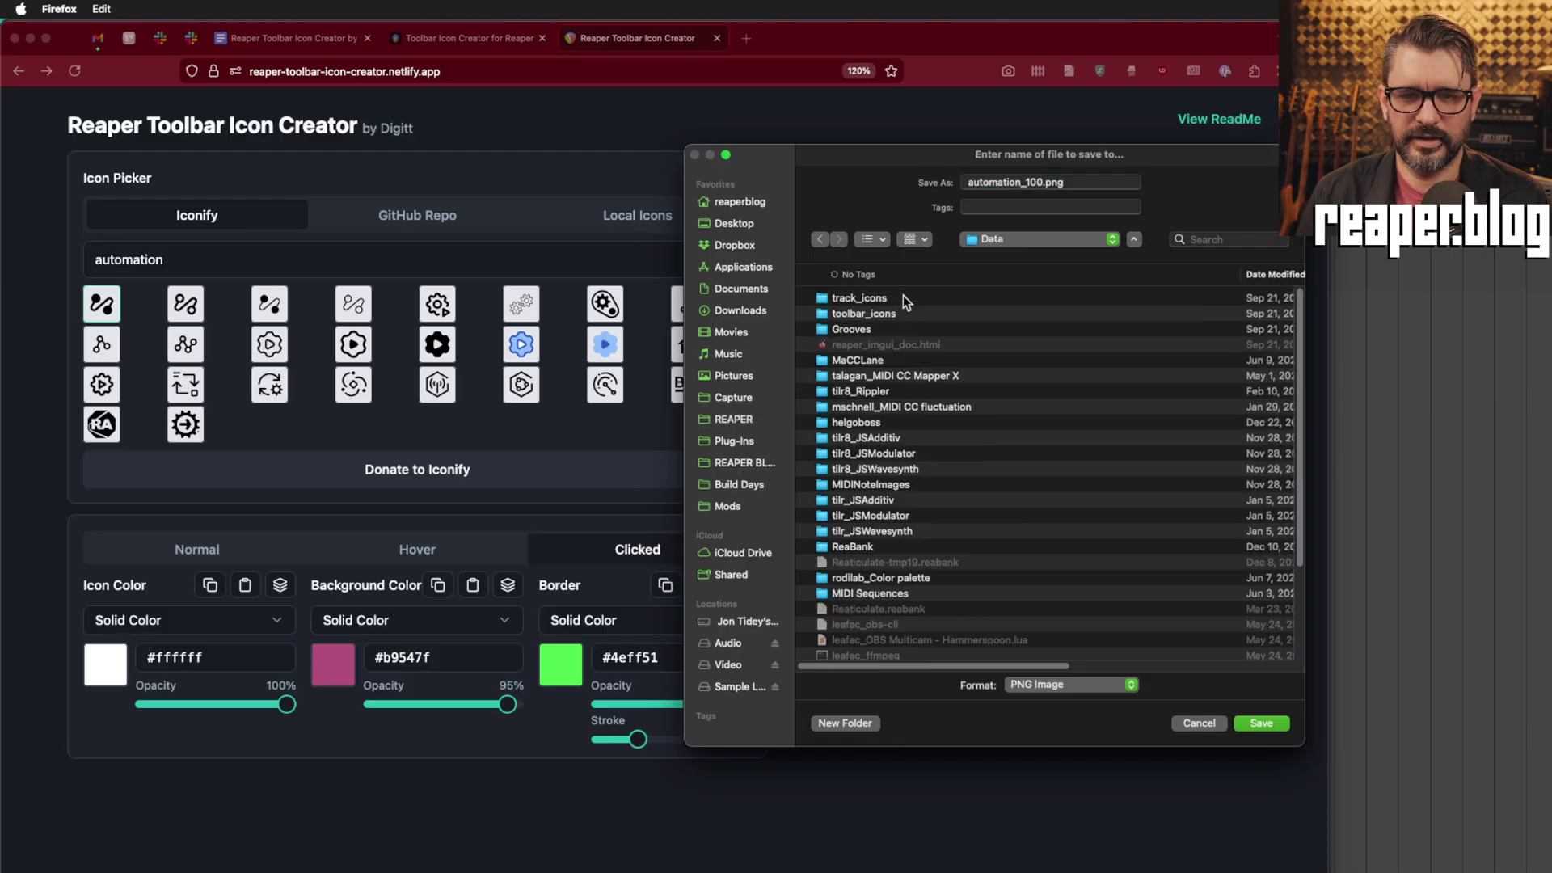
double_click(899, 313)
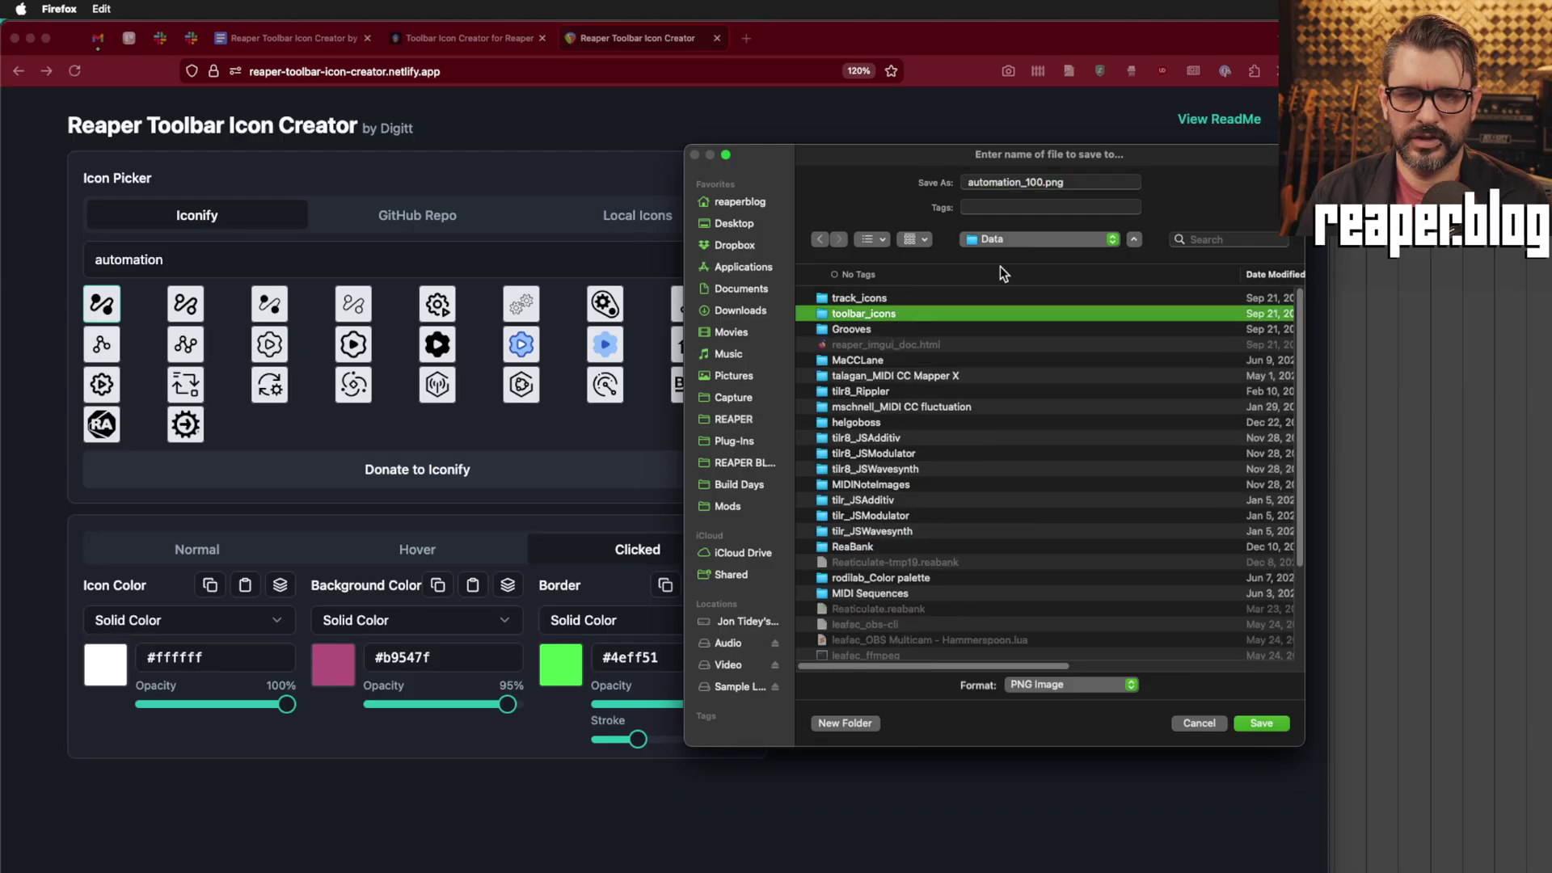
left_click(1044, 185)
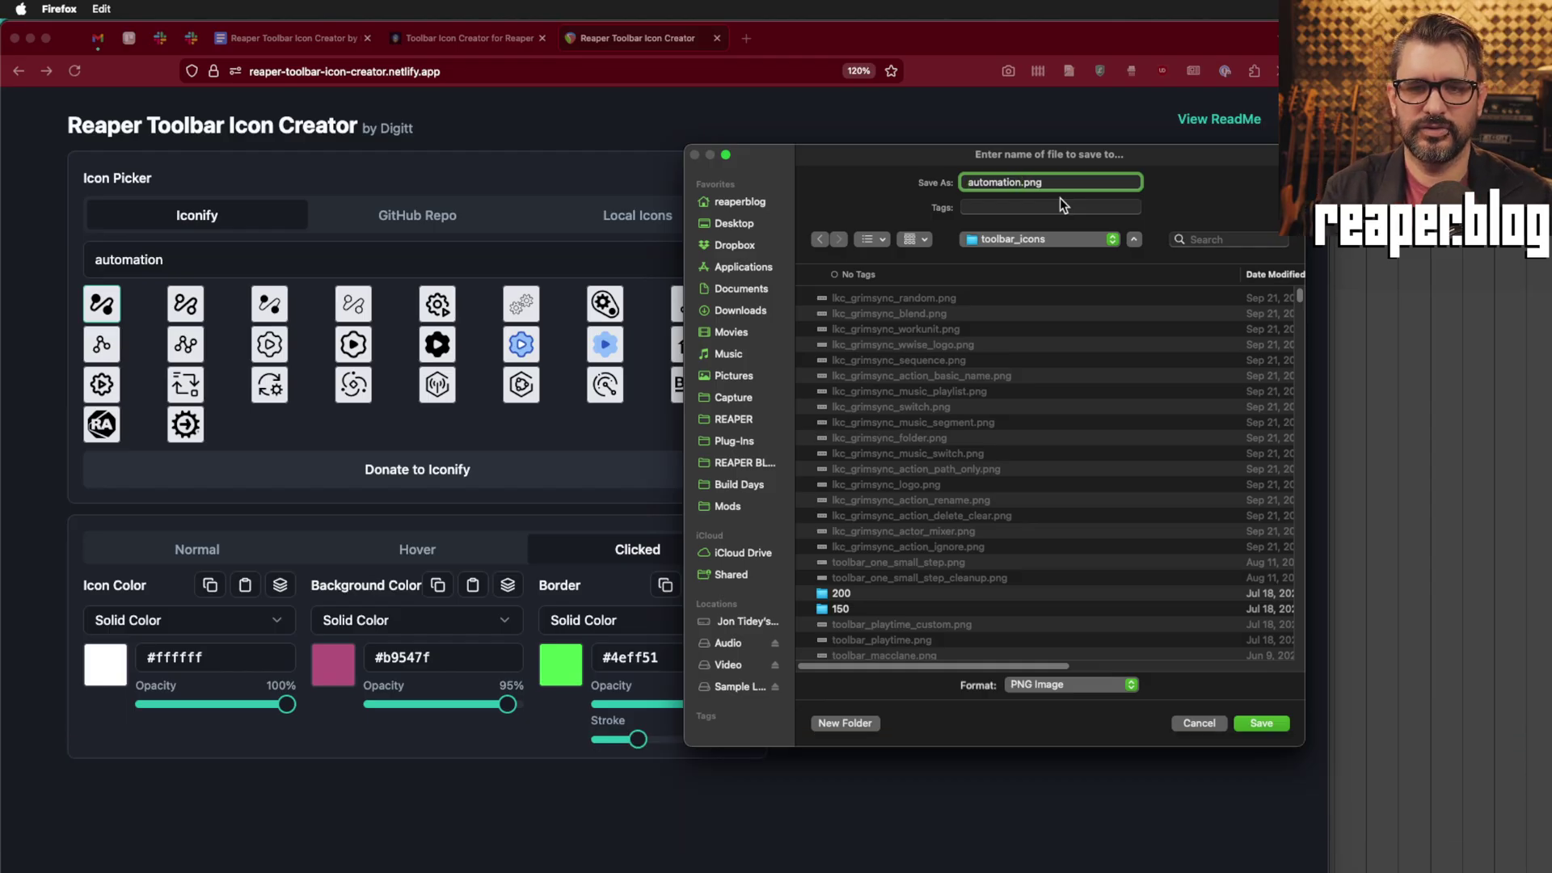
key("super+Left")
type("jt_")
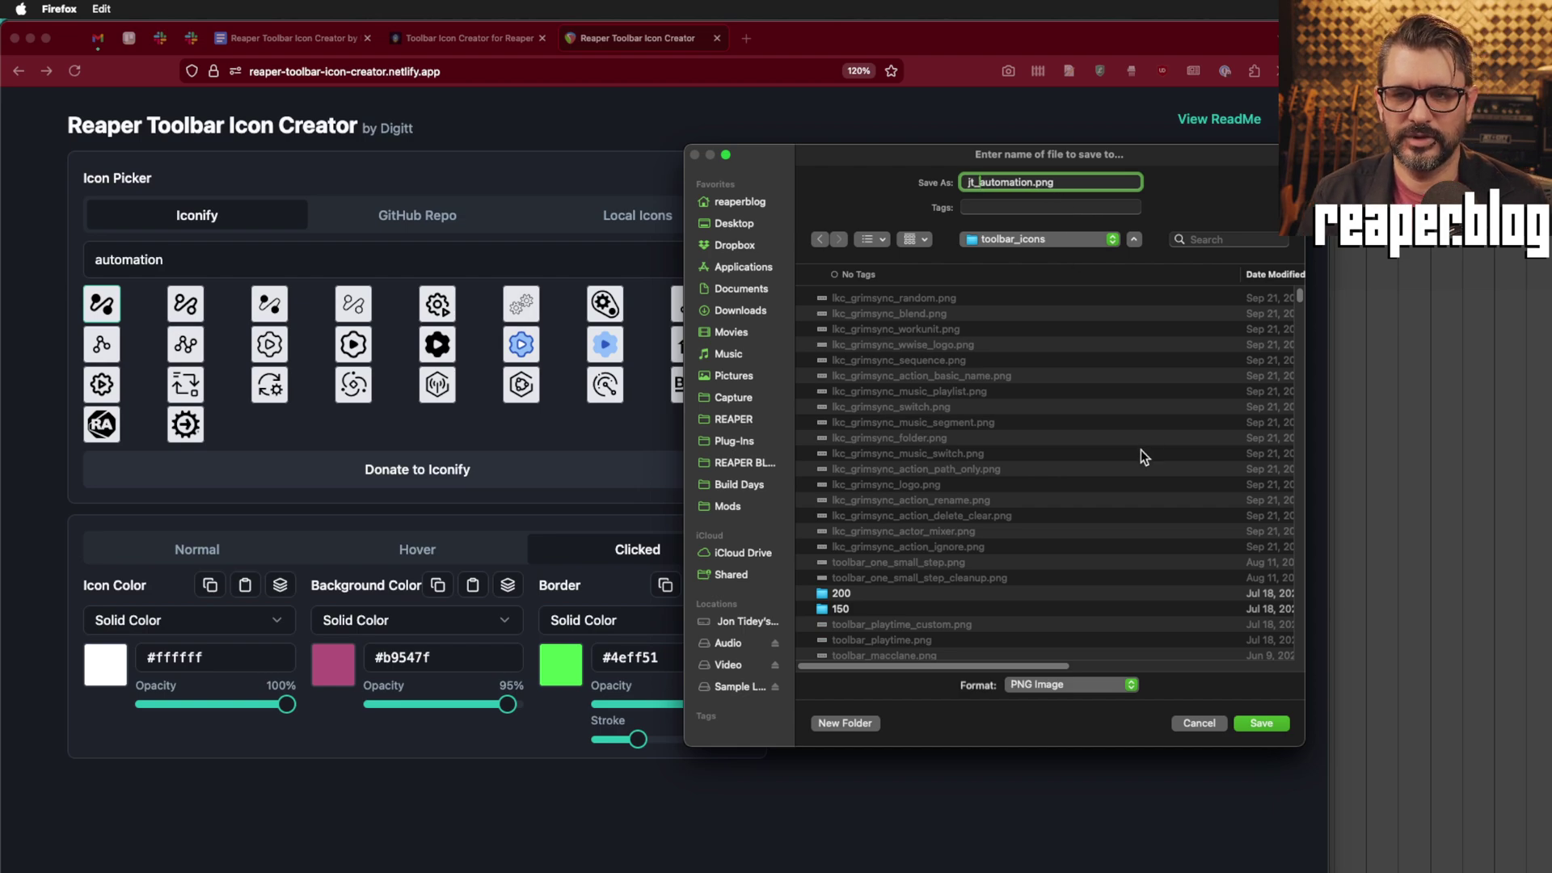
left_click(1265, 723)
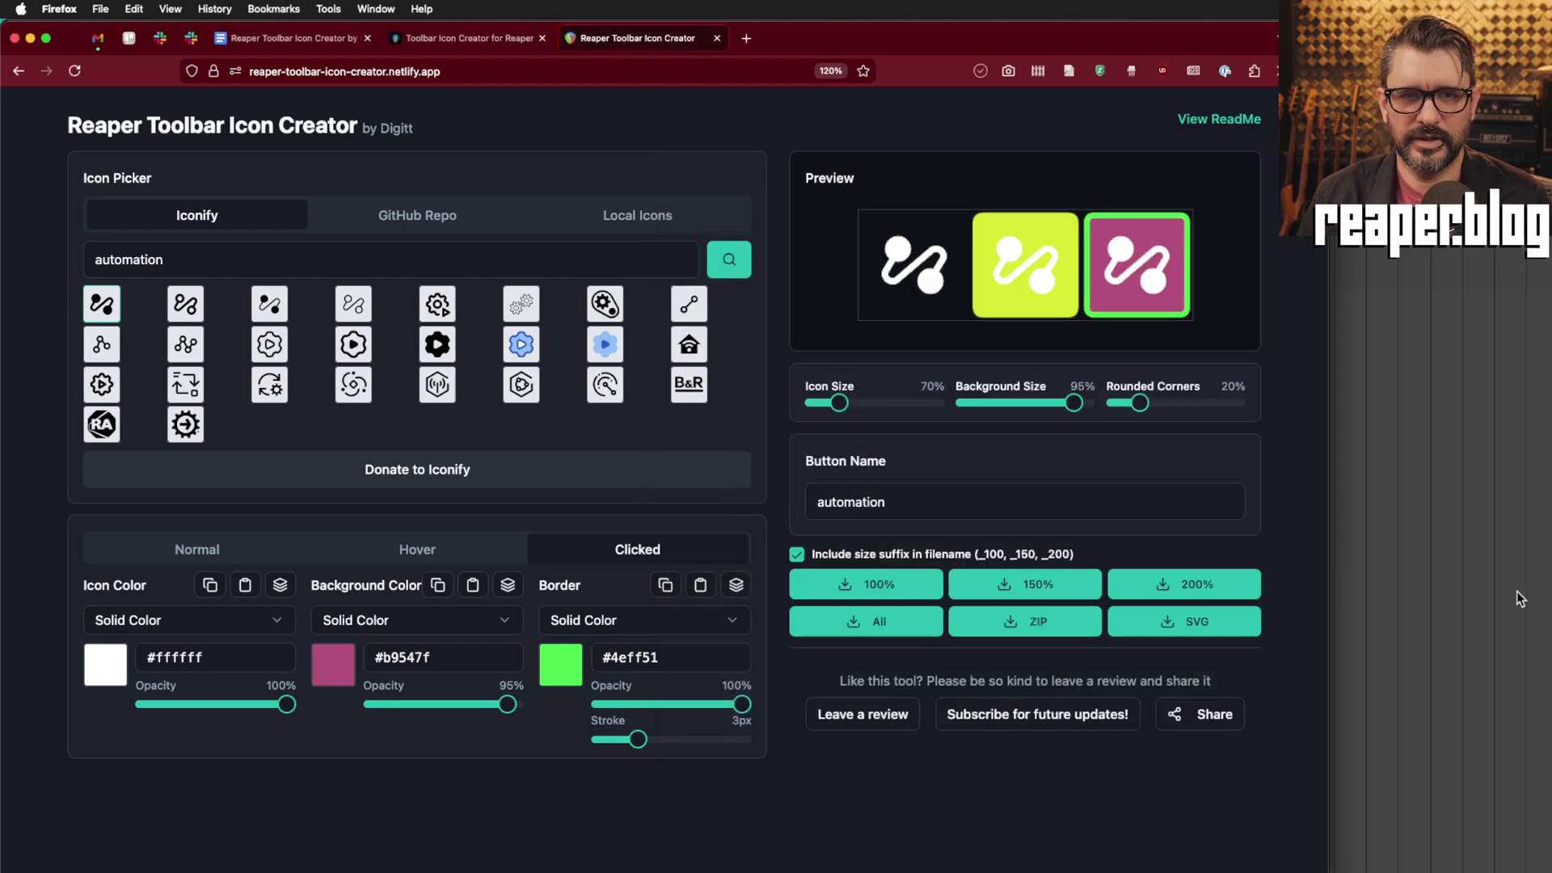
Step: Switch to REAPER and open Customize toolbar from the toolbar's context menu
key("super+Tab")
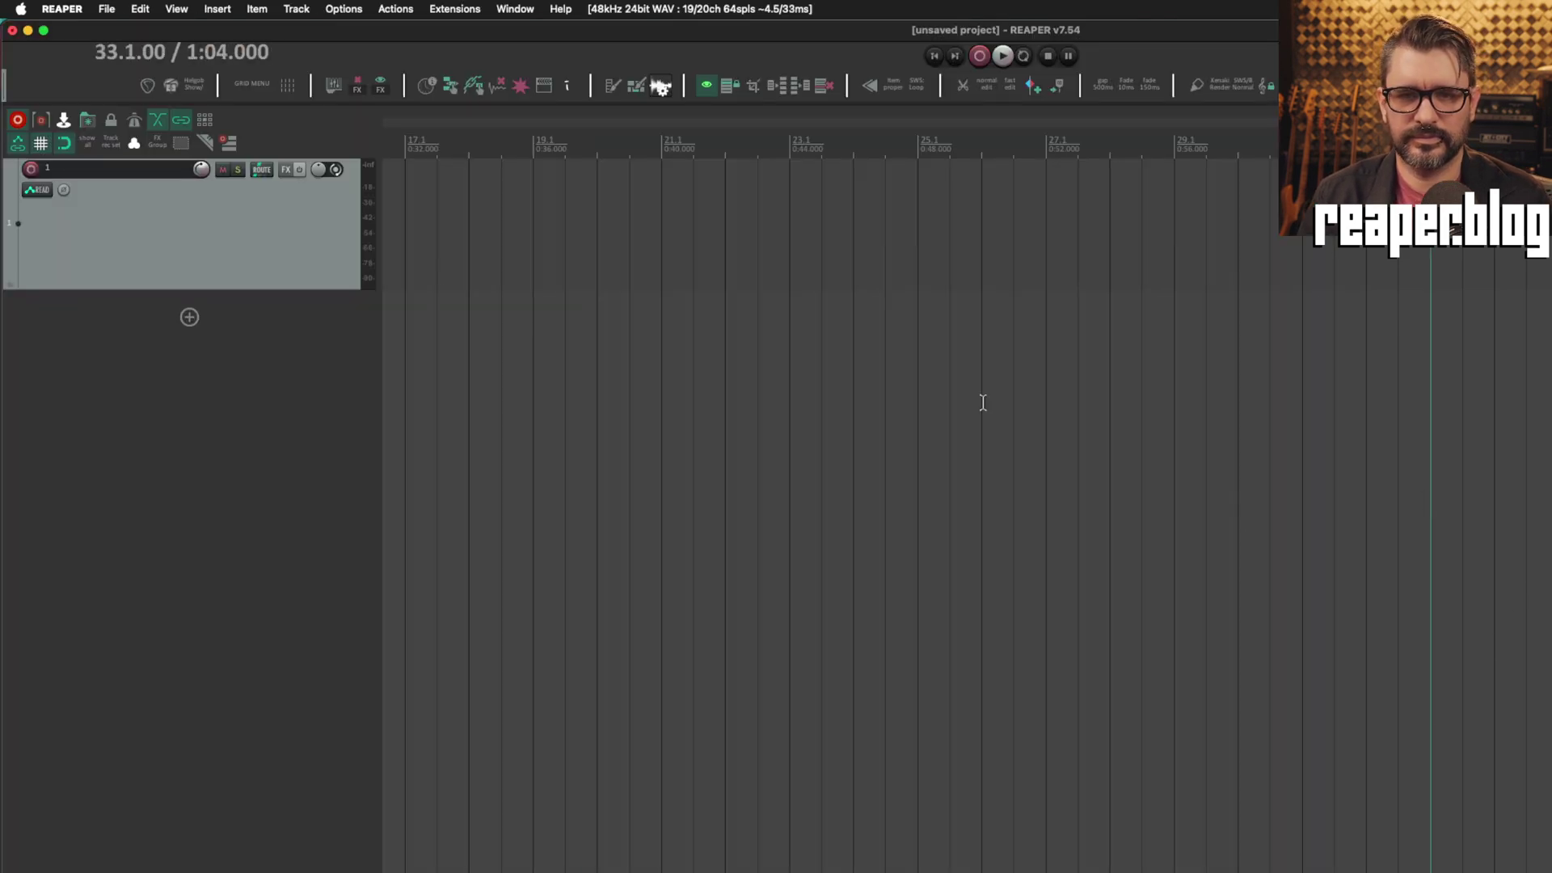
right_click(288, 132)
mouse_move(305, 166)
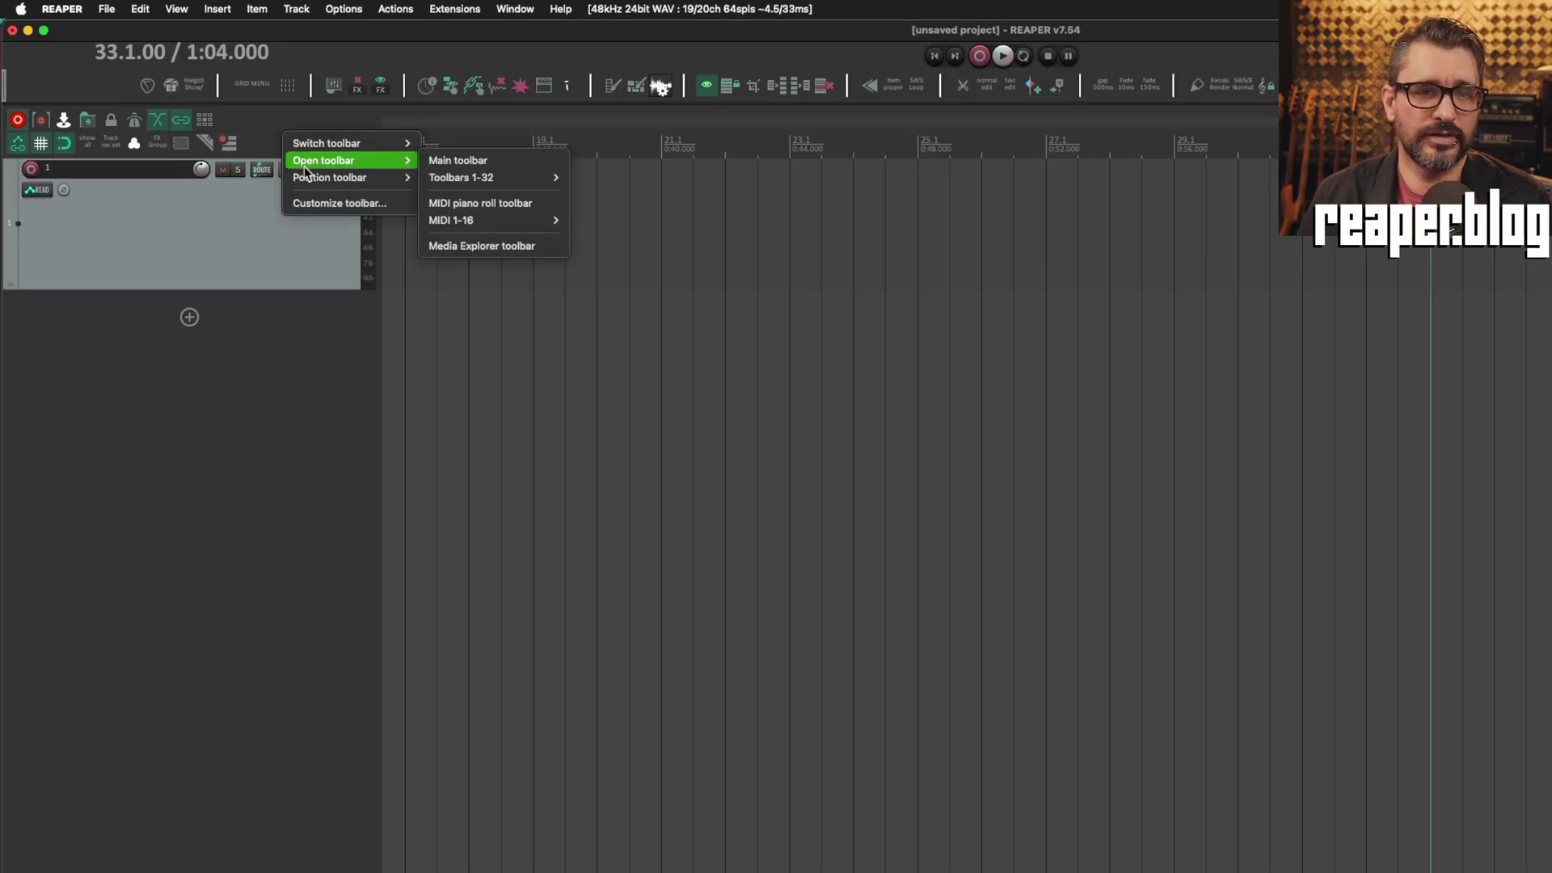
left_click(314, 202)
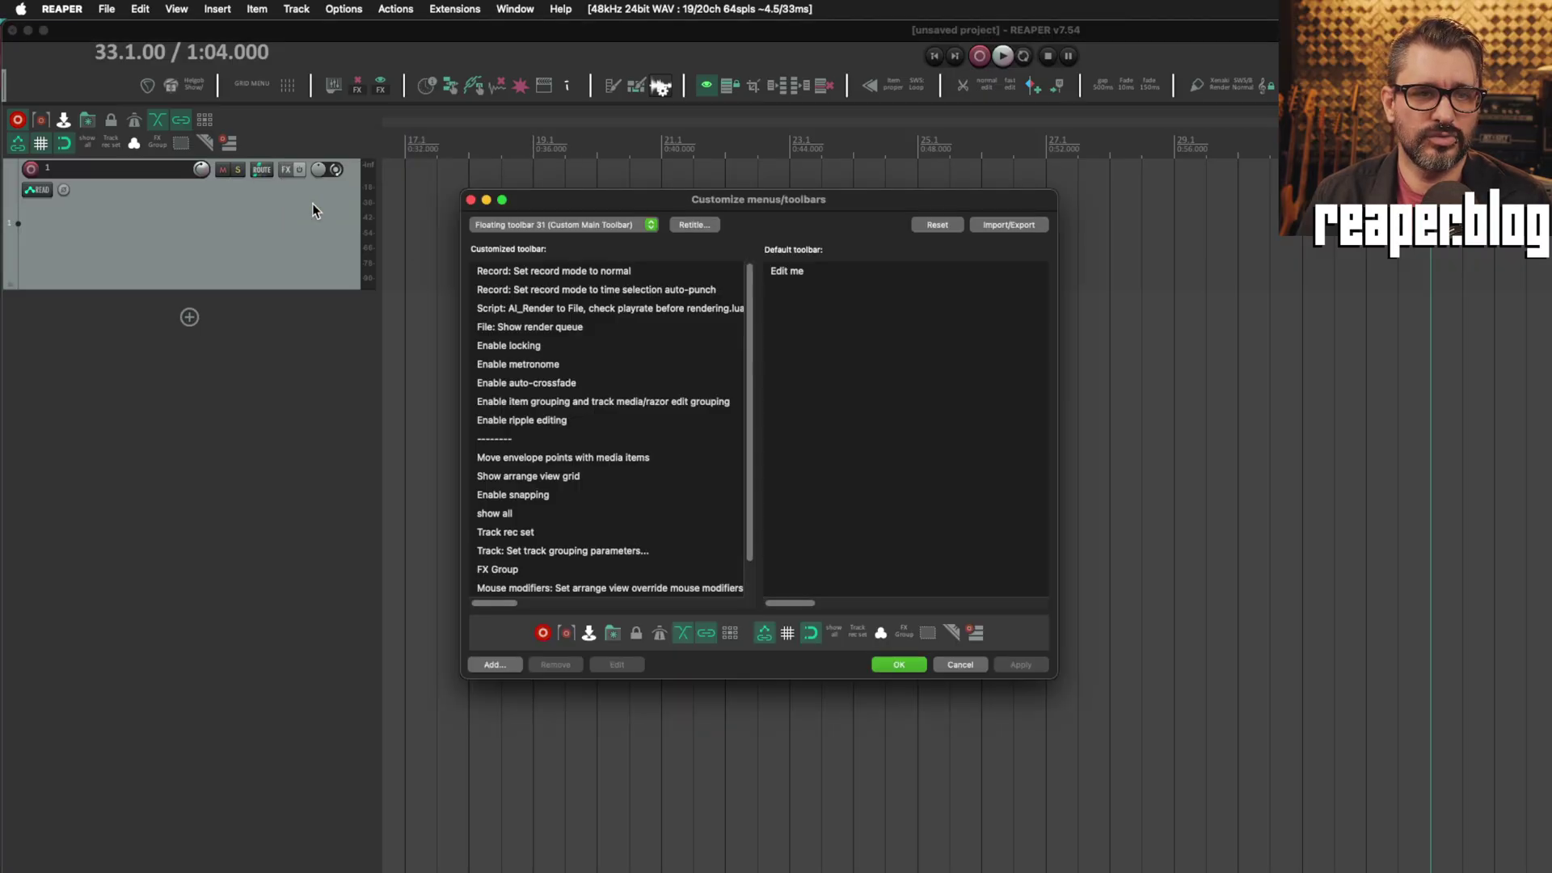
Step: Set the 'show all' button's icon to the automation icon, filtered by 'auto', and apply
left_click(500, 512)
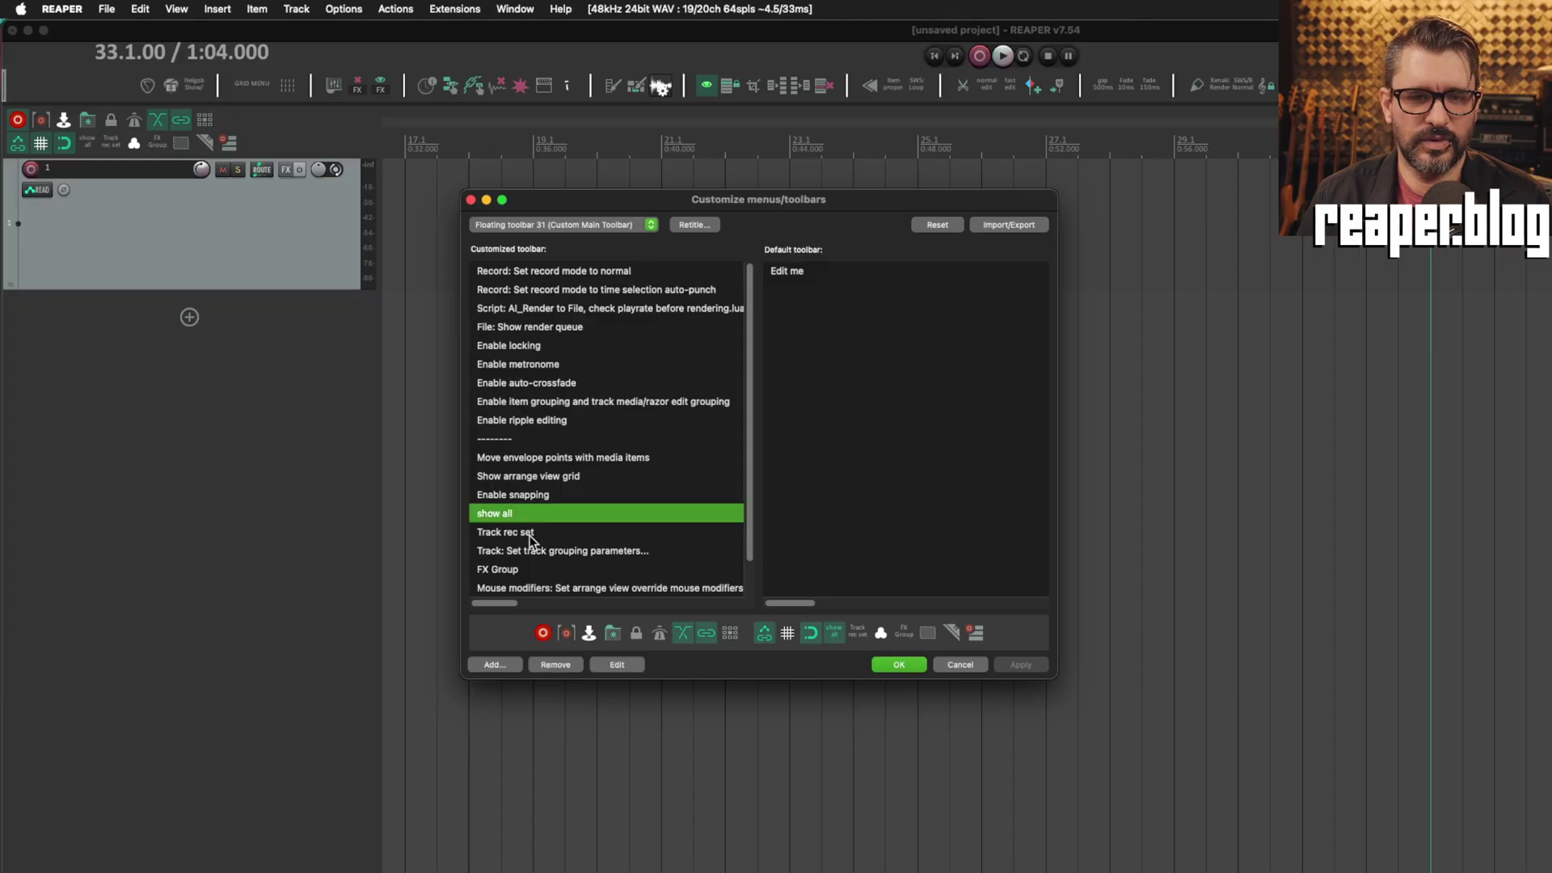
right_click(614, 512)
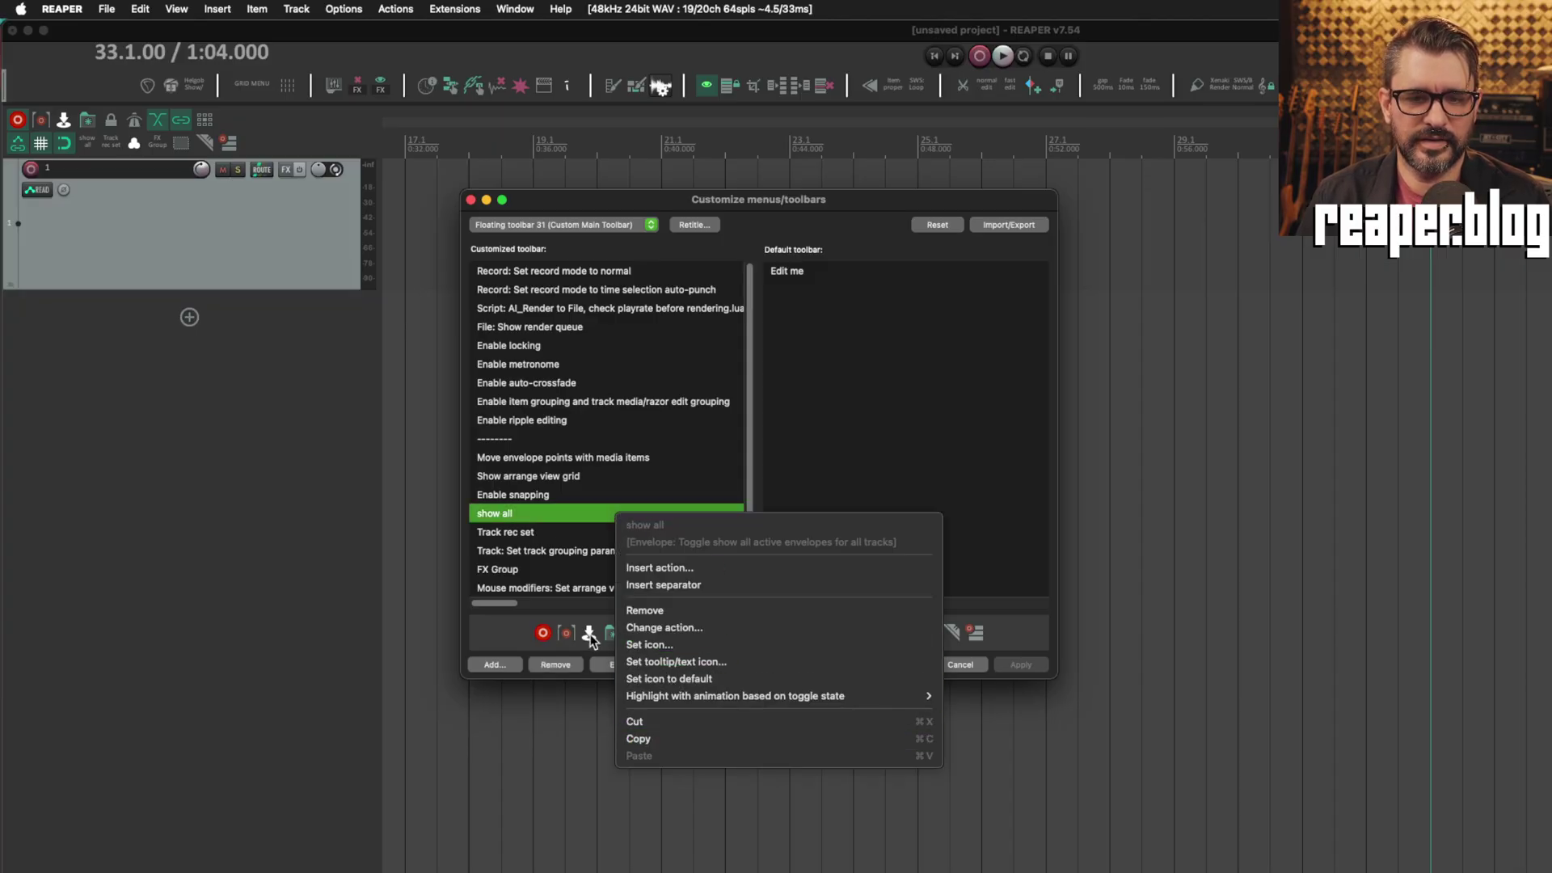
left_click(509, 636)
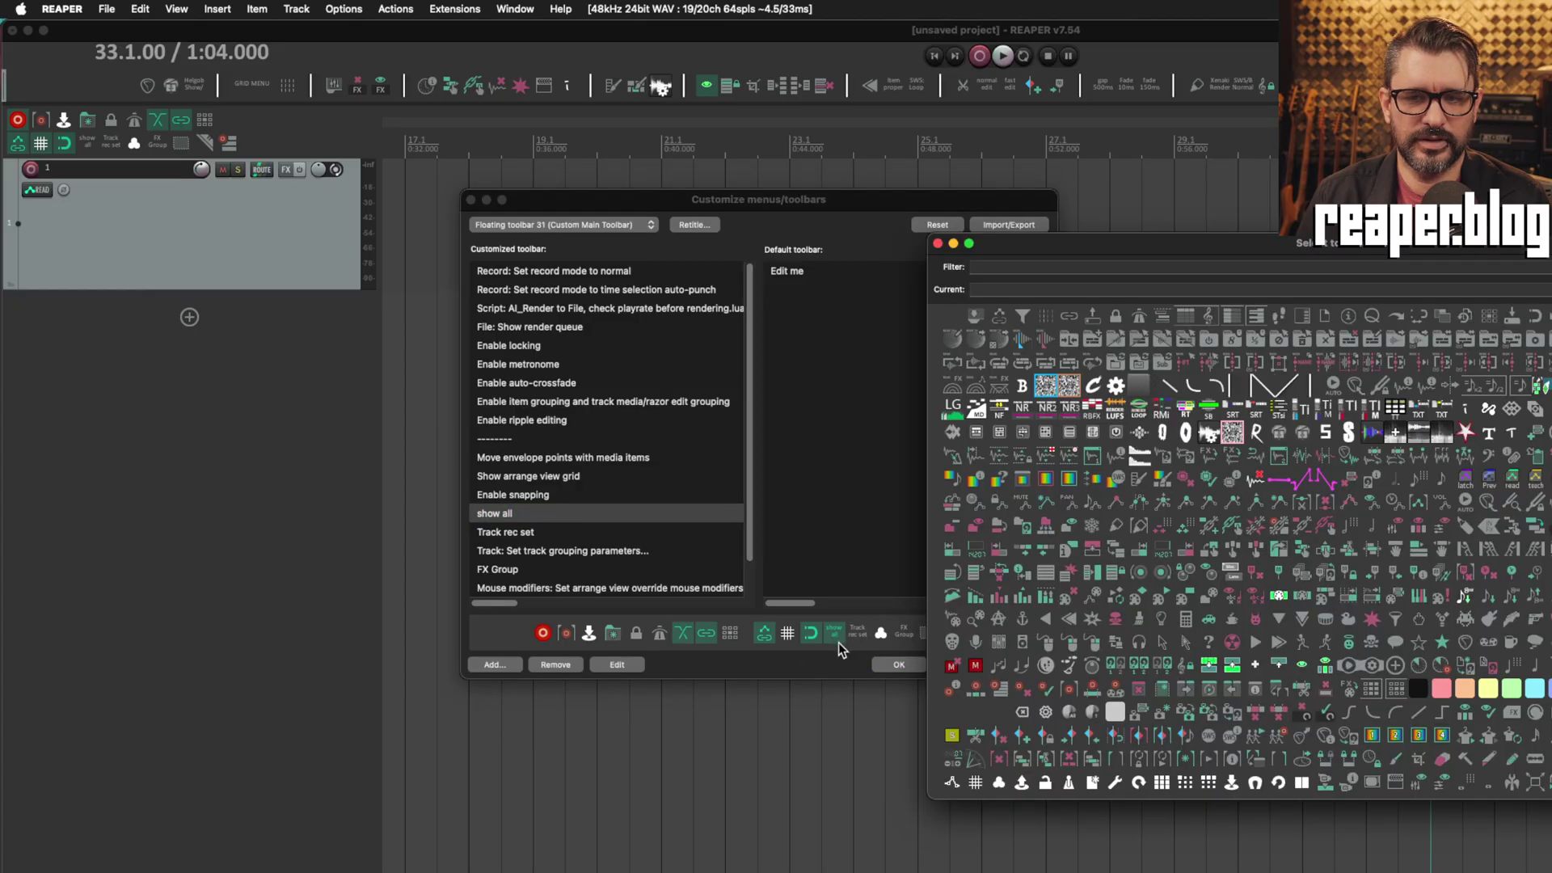
left_click(1017, 268)
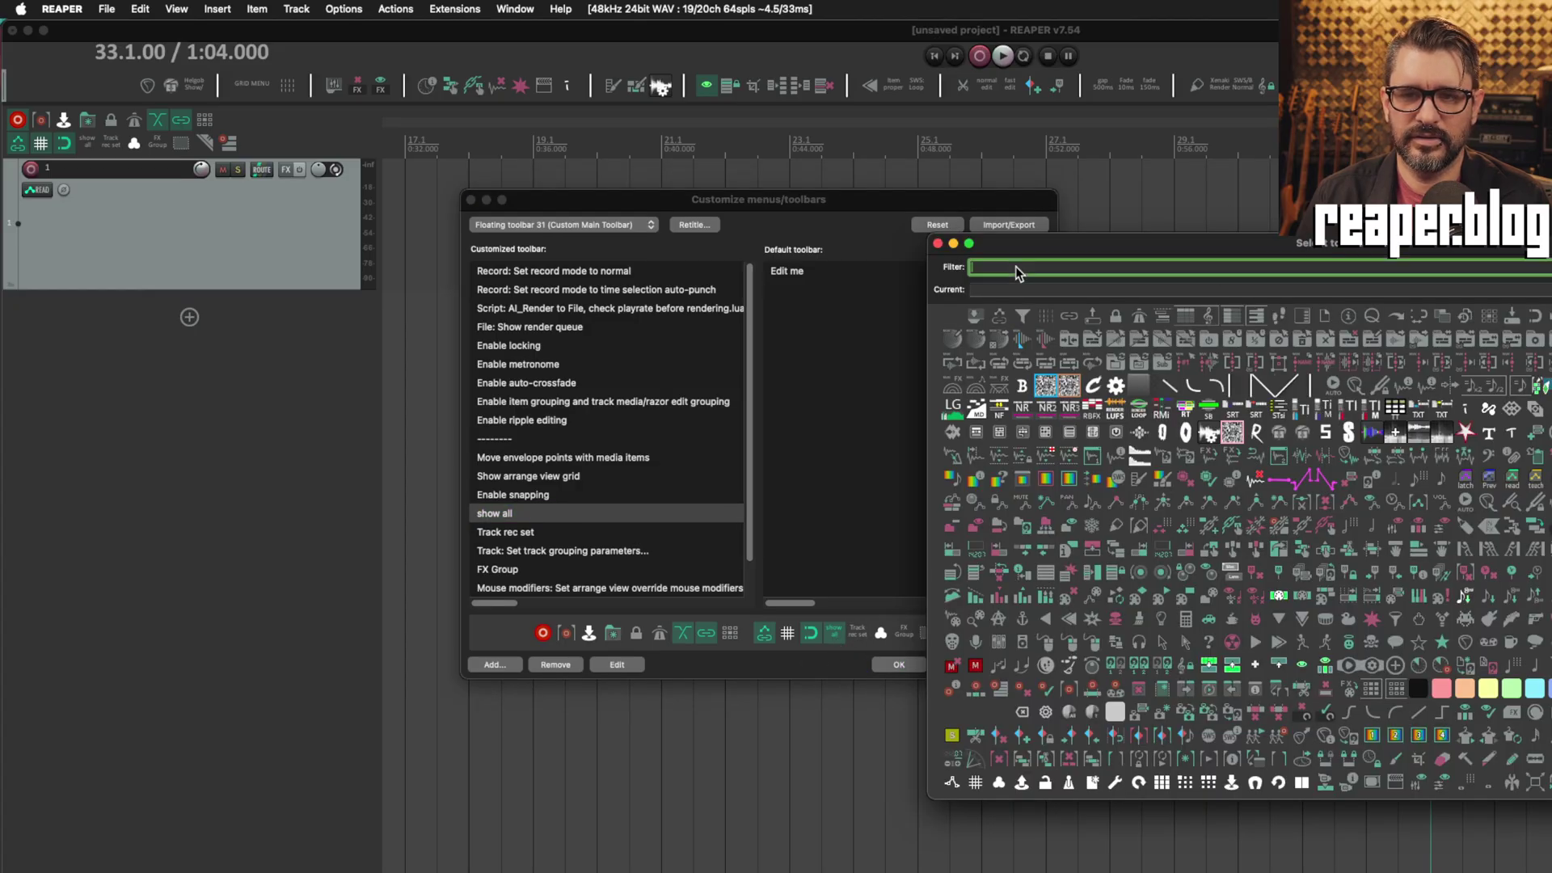
type("auto")
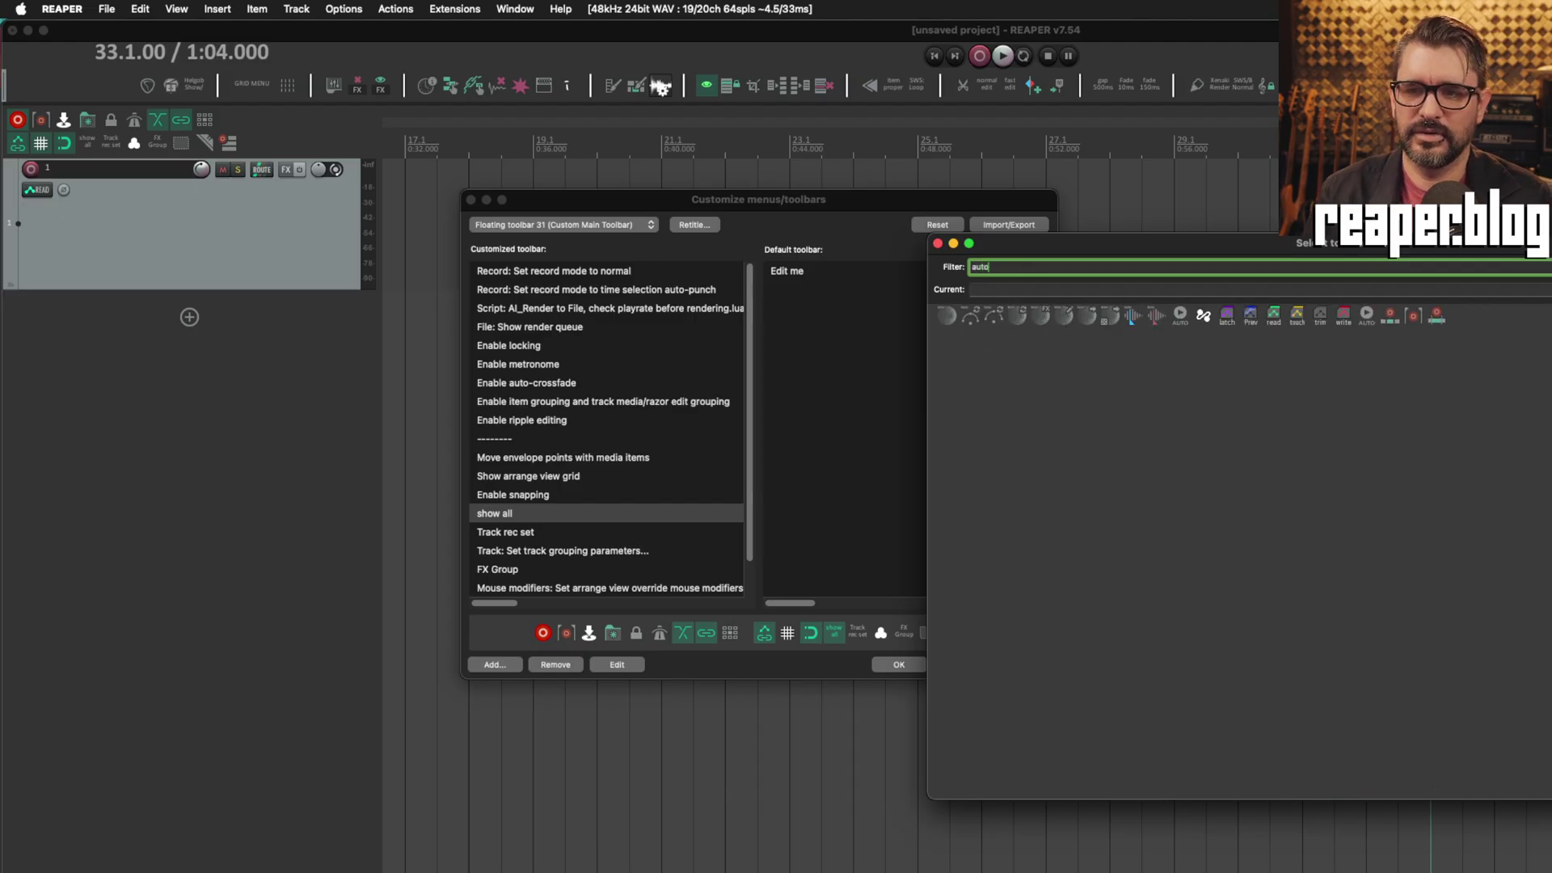
left_click(1203, 316)
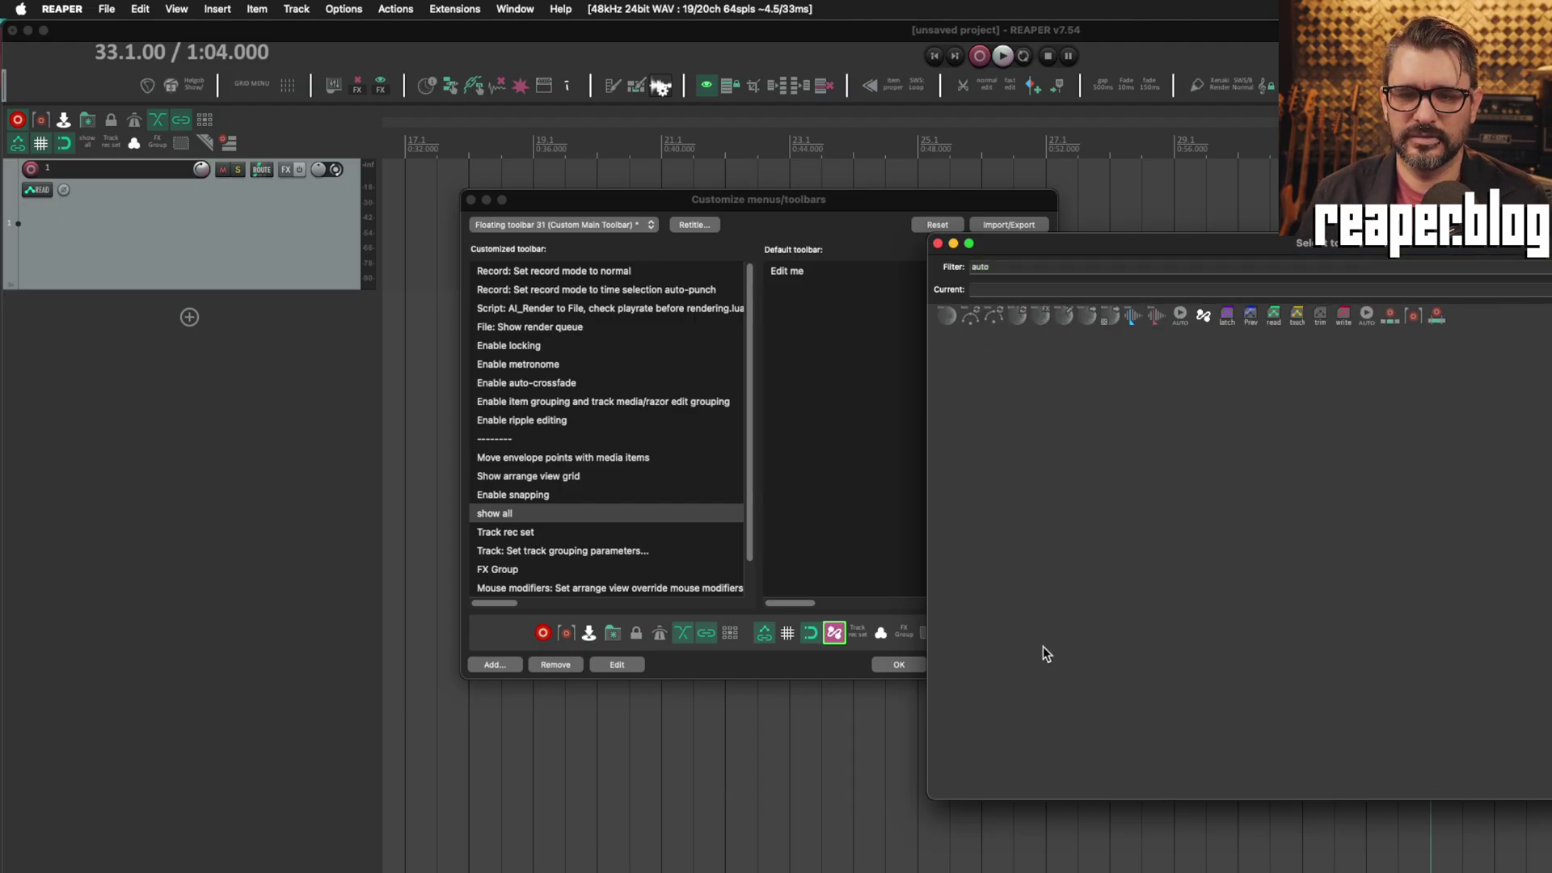
left_click(938, 243)
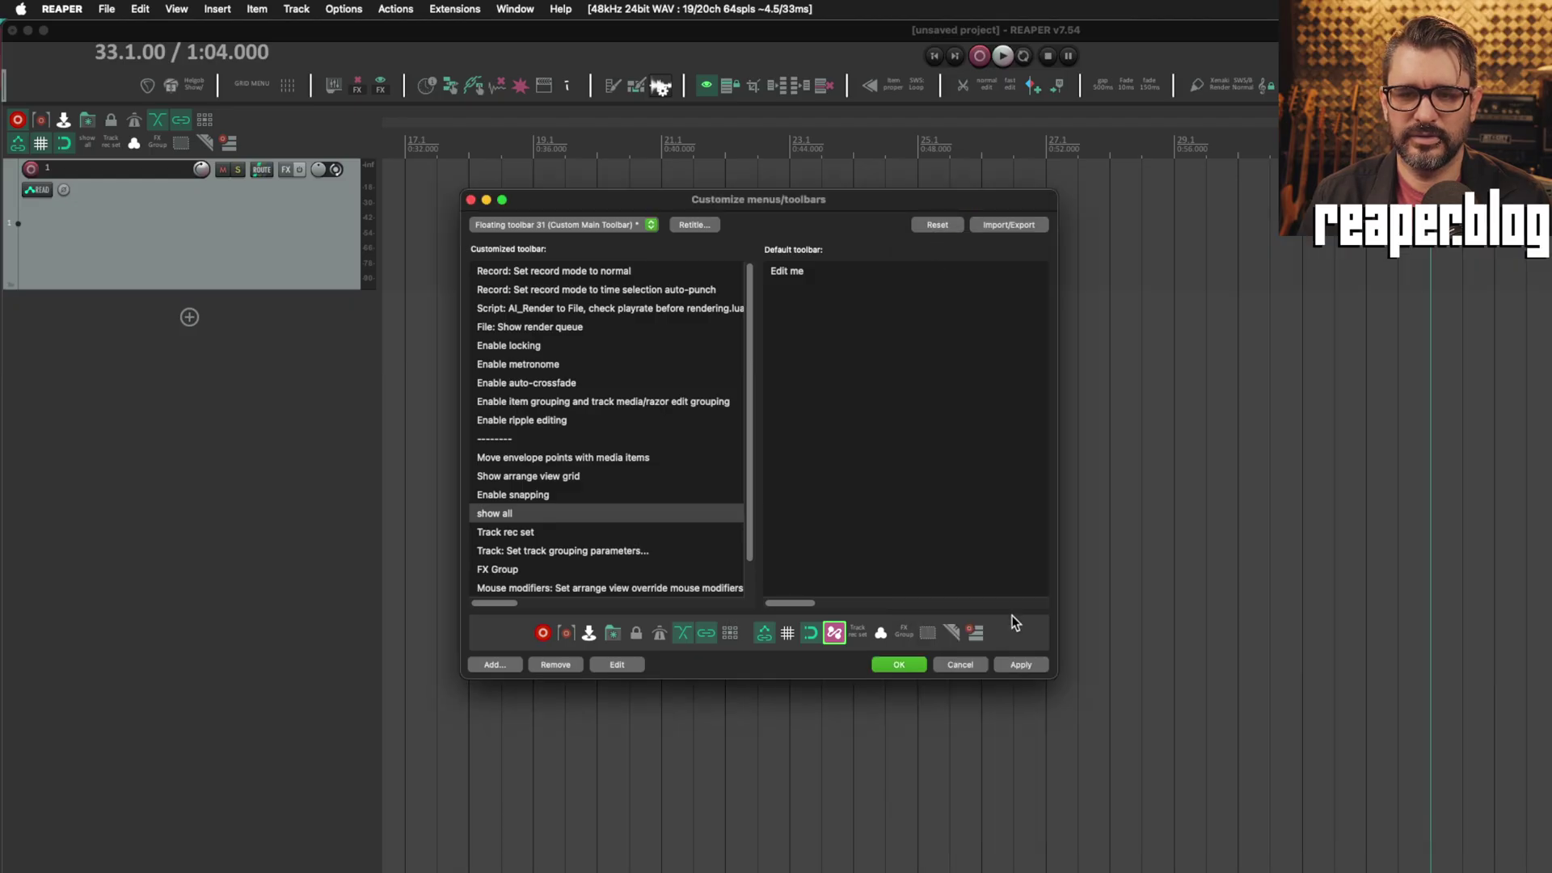
left_click(1019, 664)
left_click(111, 226)
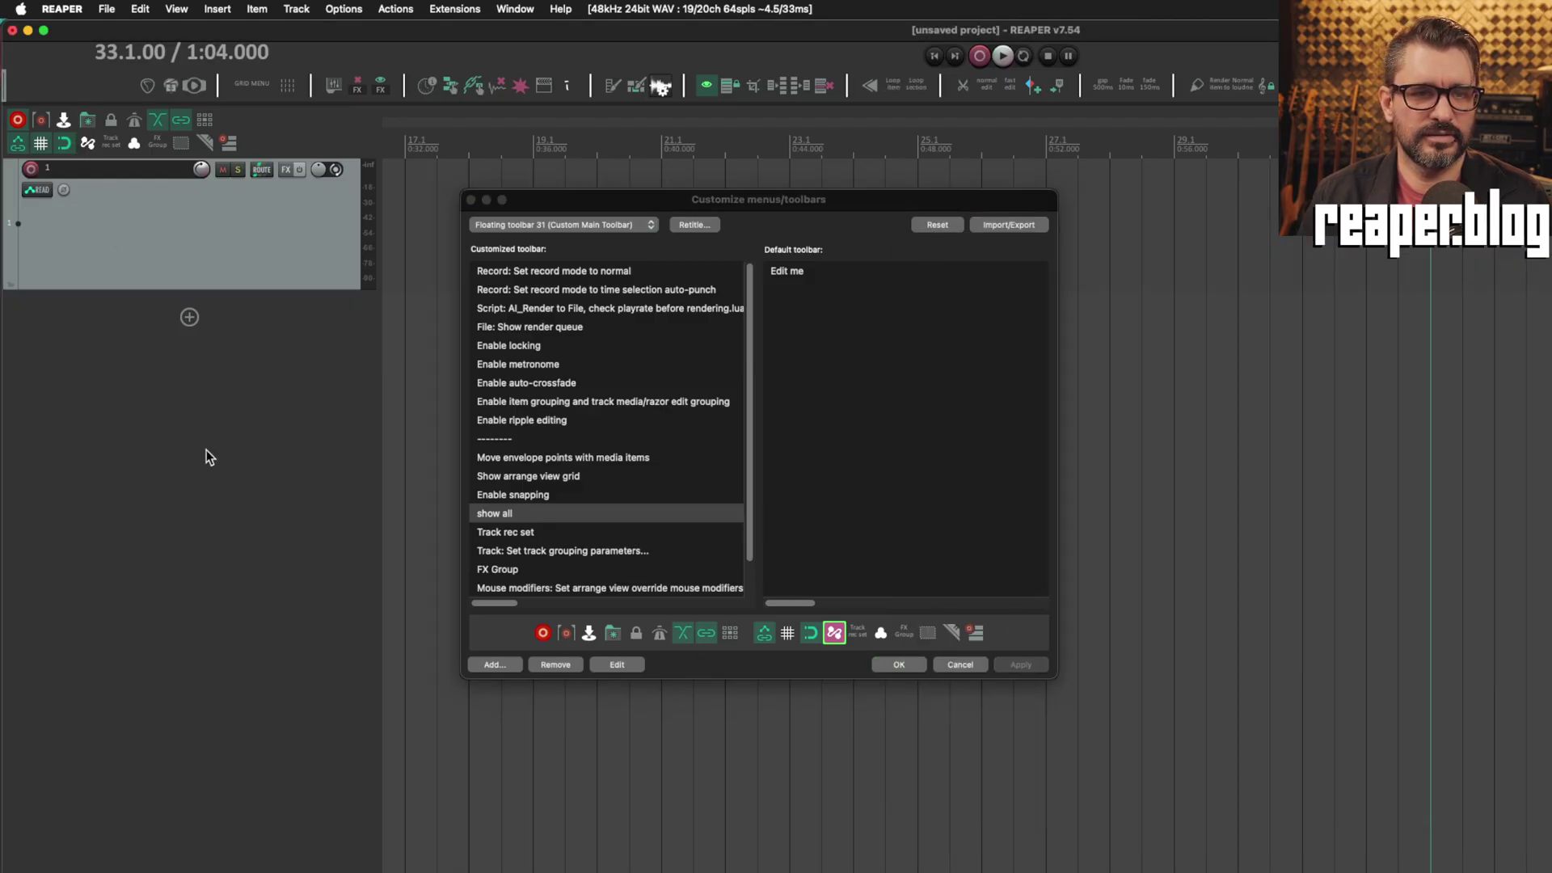
Step: Reveal track 1's envelopes, add a second track, and close the toolbar customizer
left_click(225, 271)
key("e")
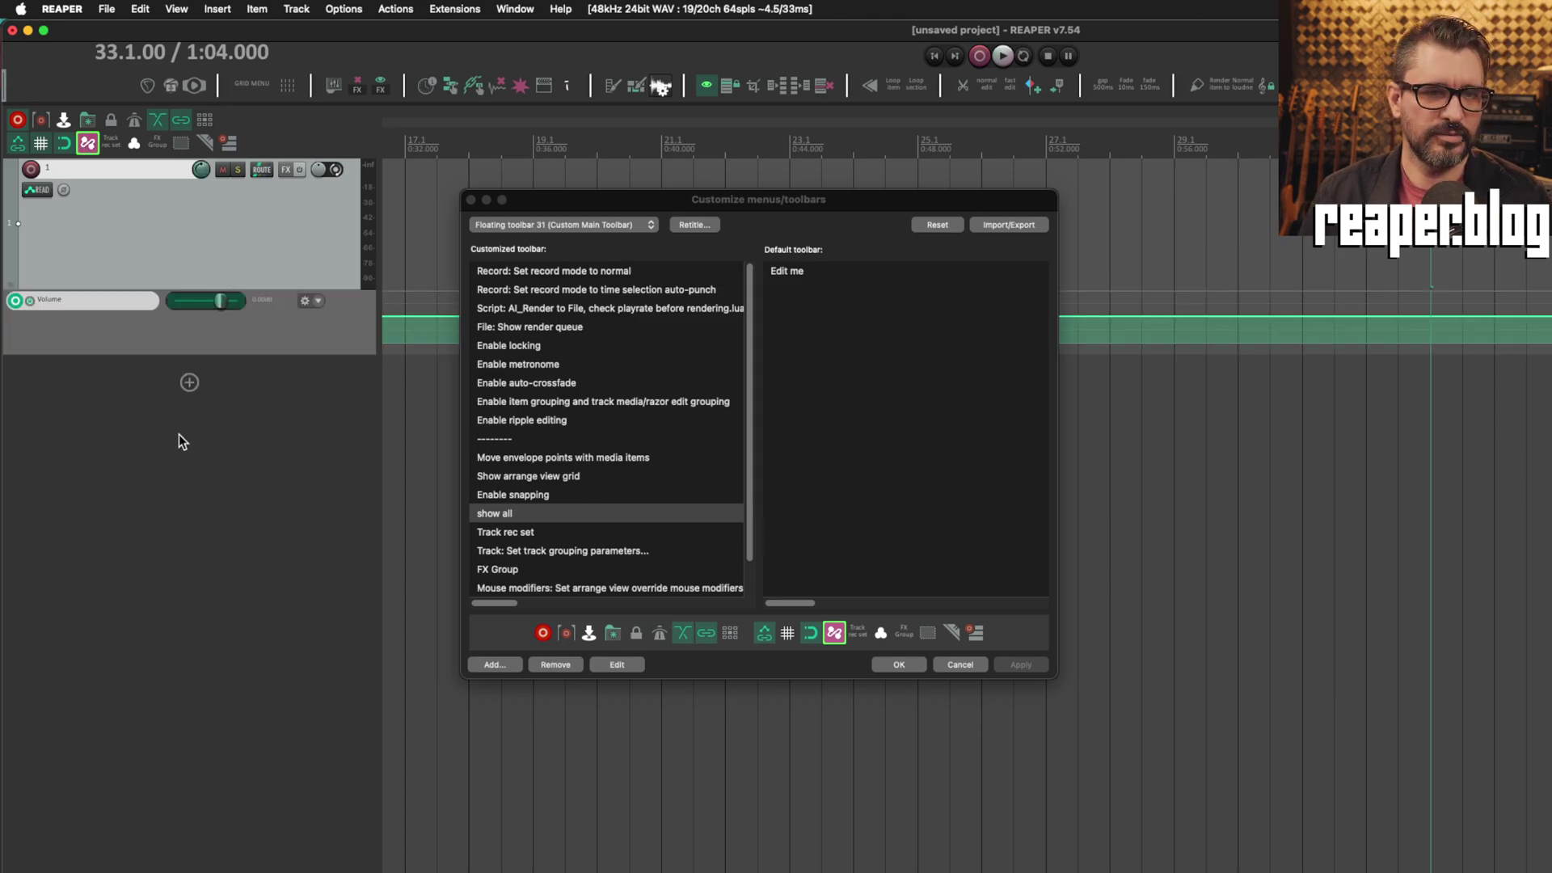
left_click(178, 434)
left_click(186, 260)
double_click(173, 595)
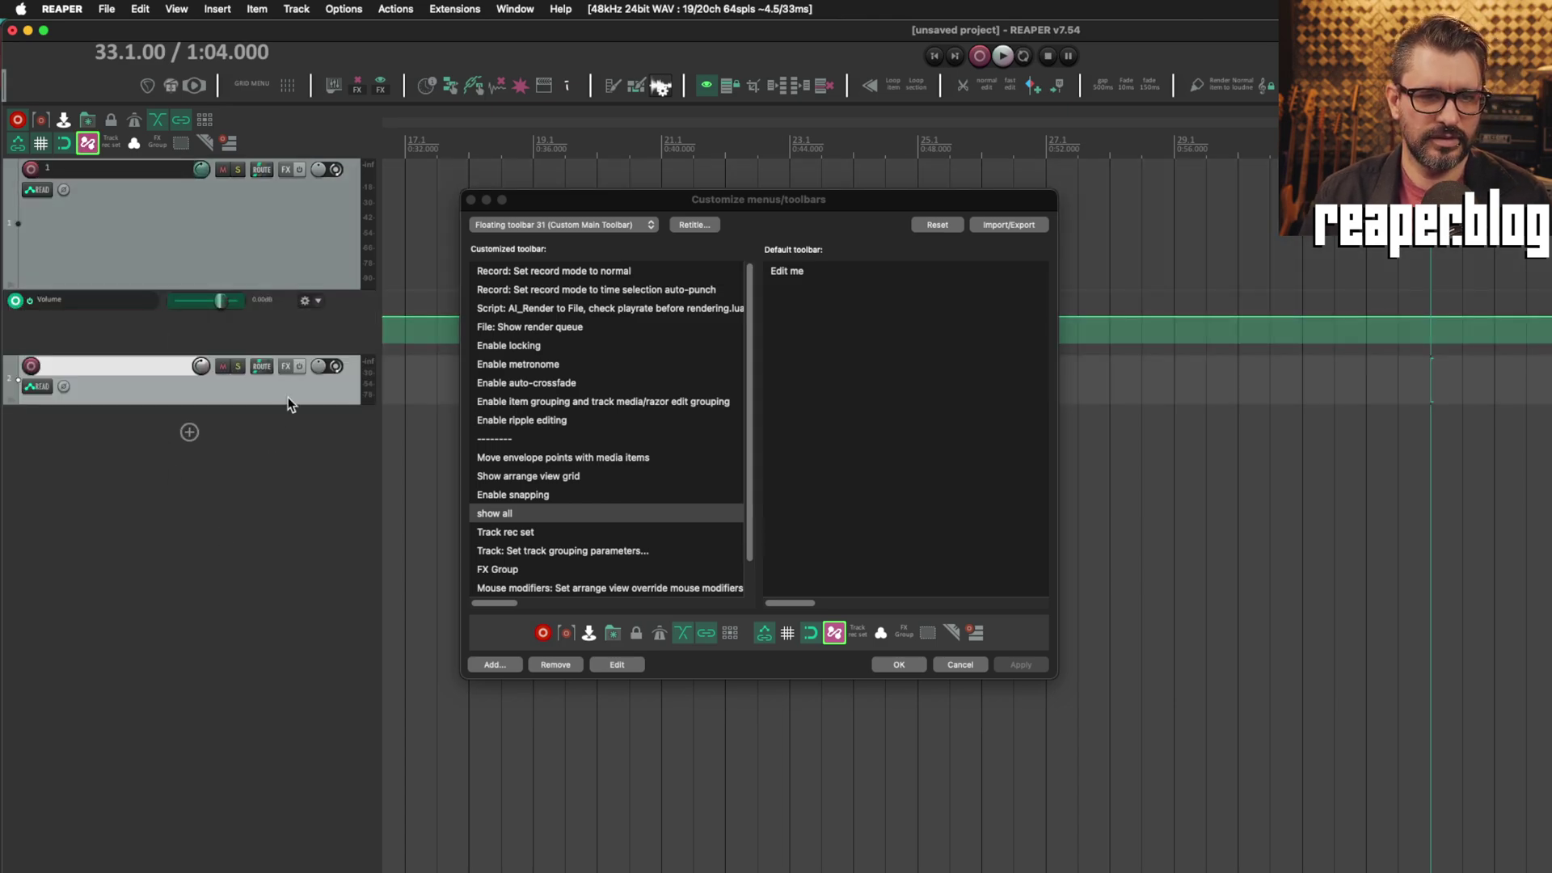
key("Escape")
Step: Toggle all envelope lanes off, on and off with the new show-all button
left_click(93, 147)
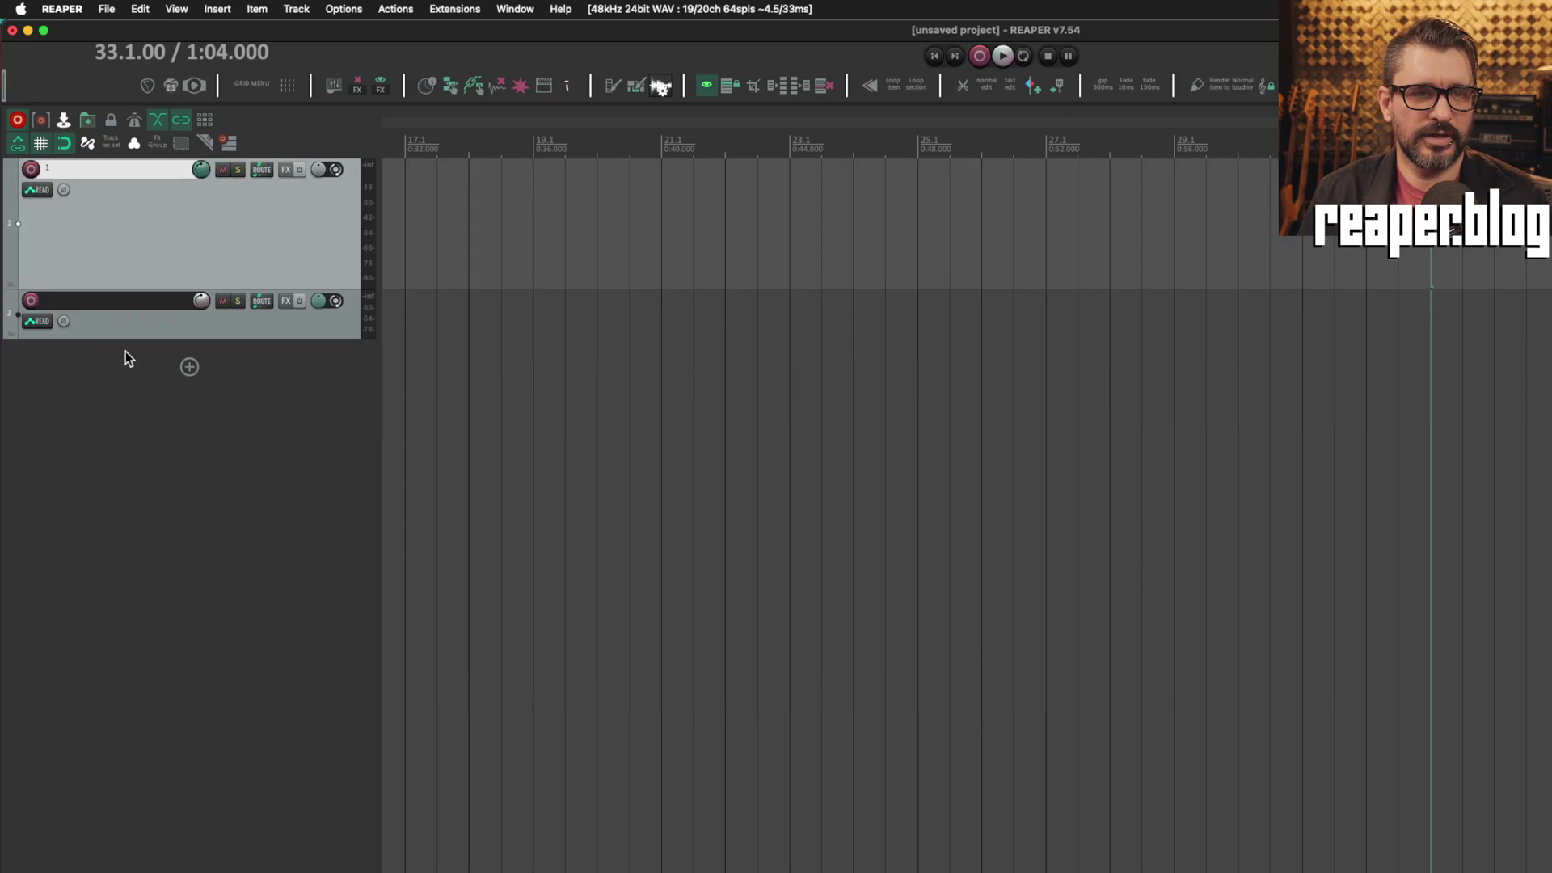
left_click(88, 143)
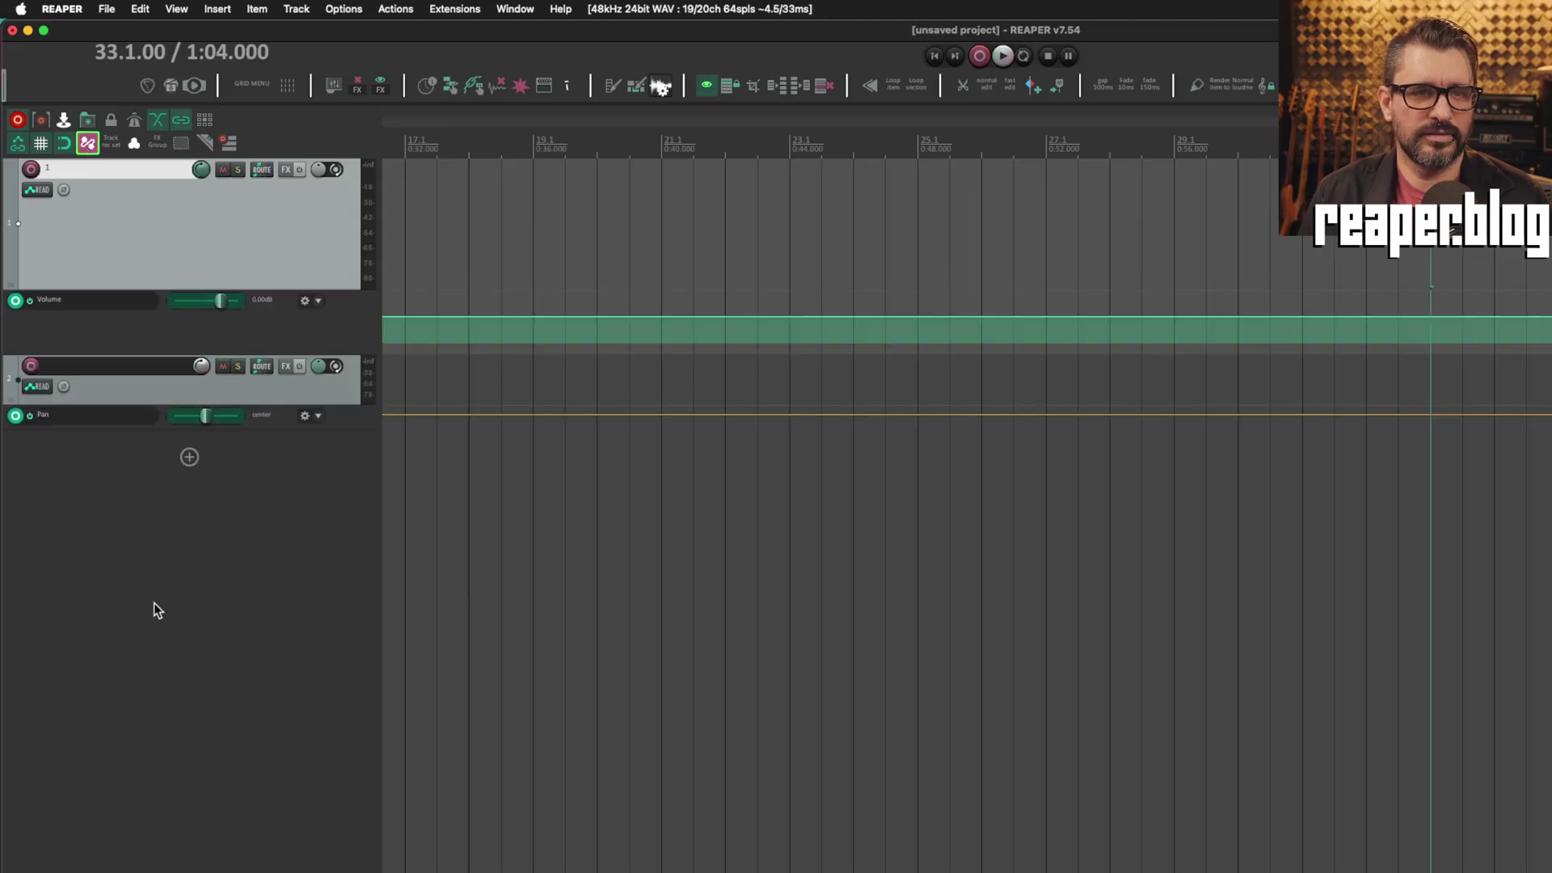
left_click(88, 143)
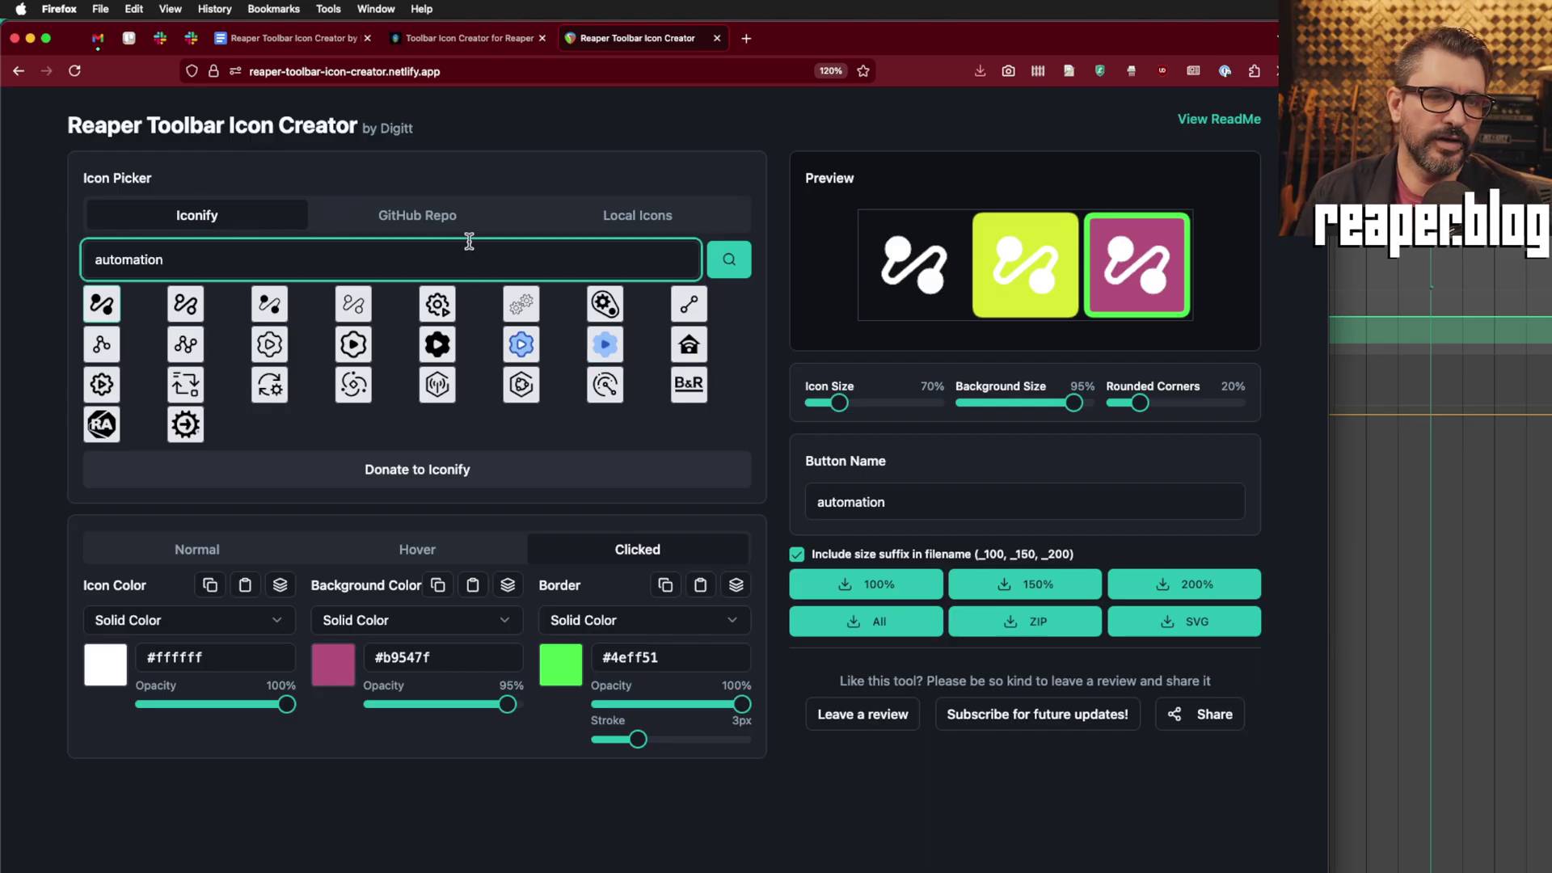
Step: On the GitHub Repo tab, load the listed community icon repo and browse its icon grid
left_click(449, 213)
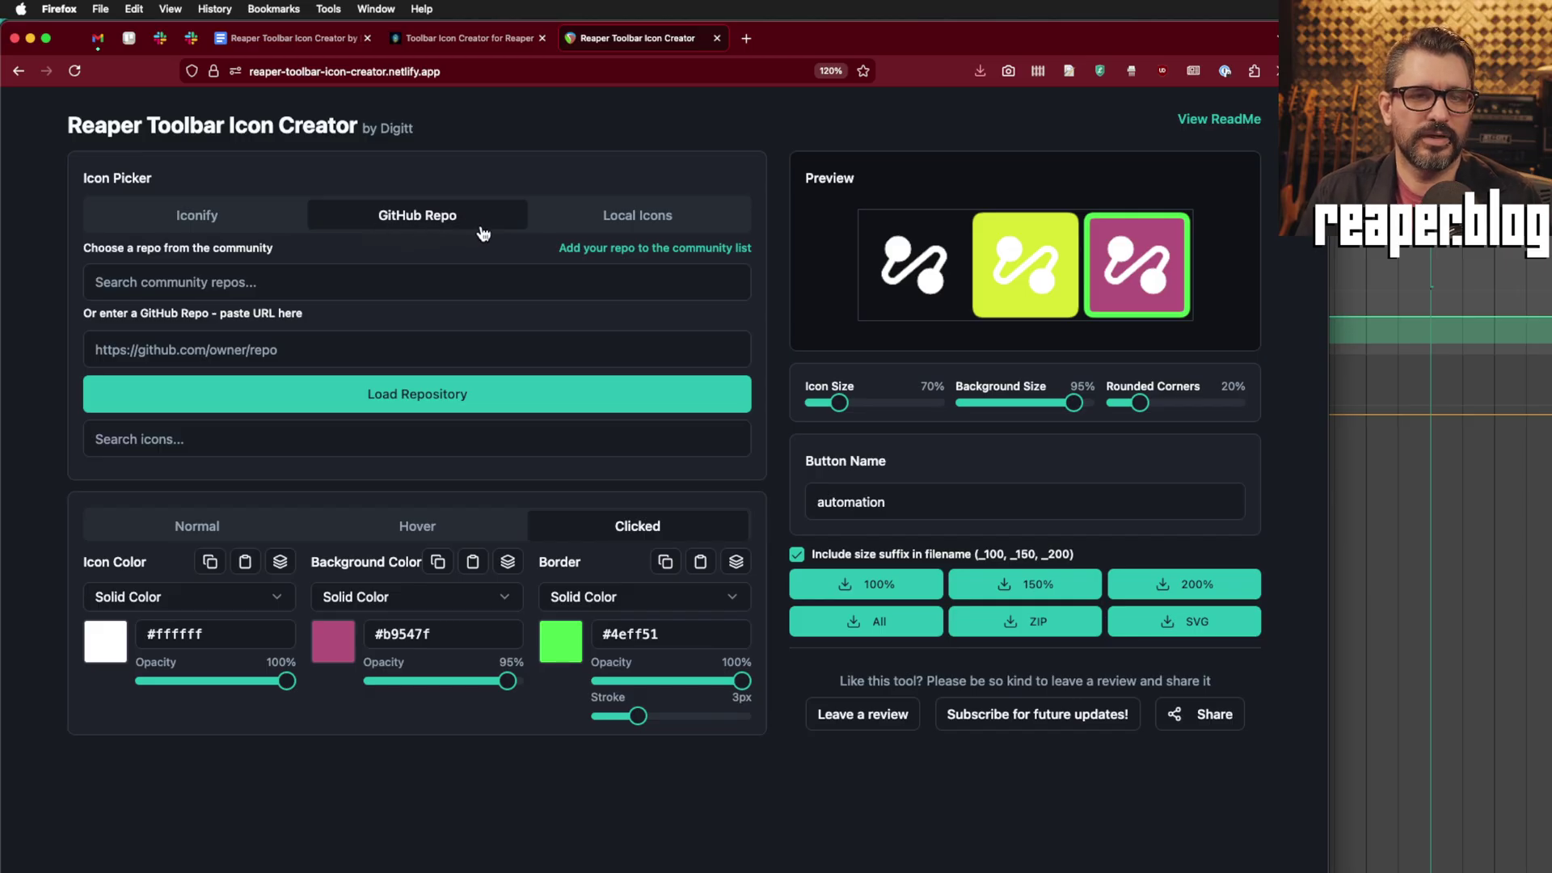
left_click(365, 284)
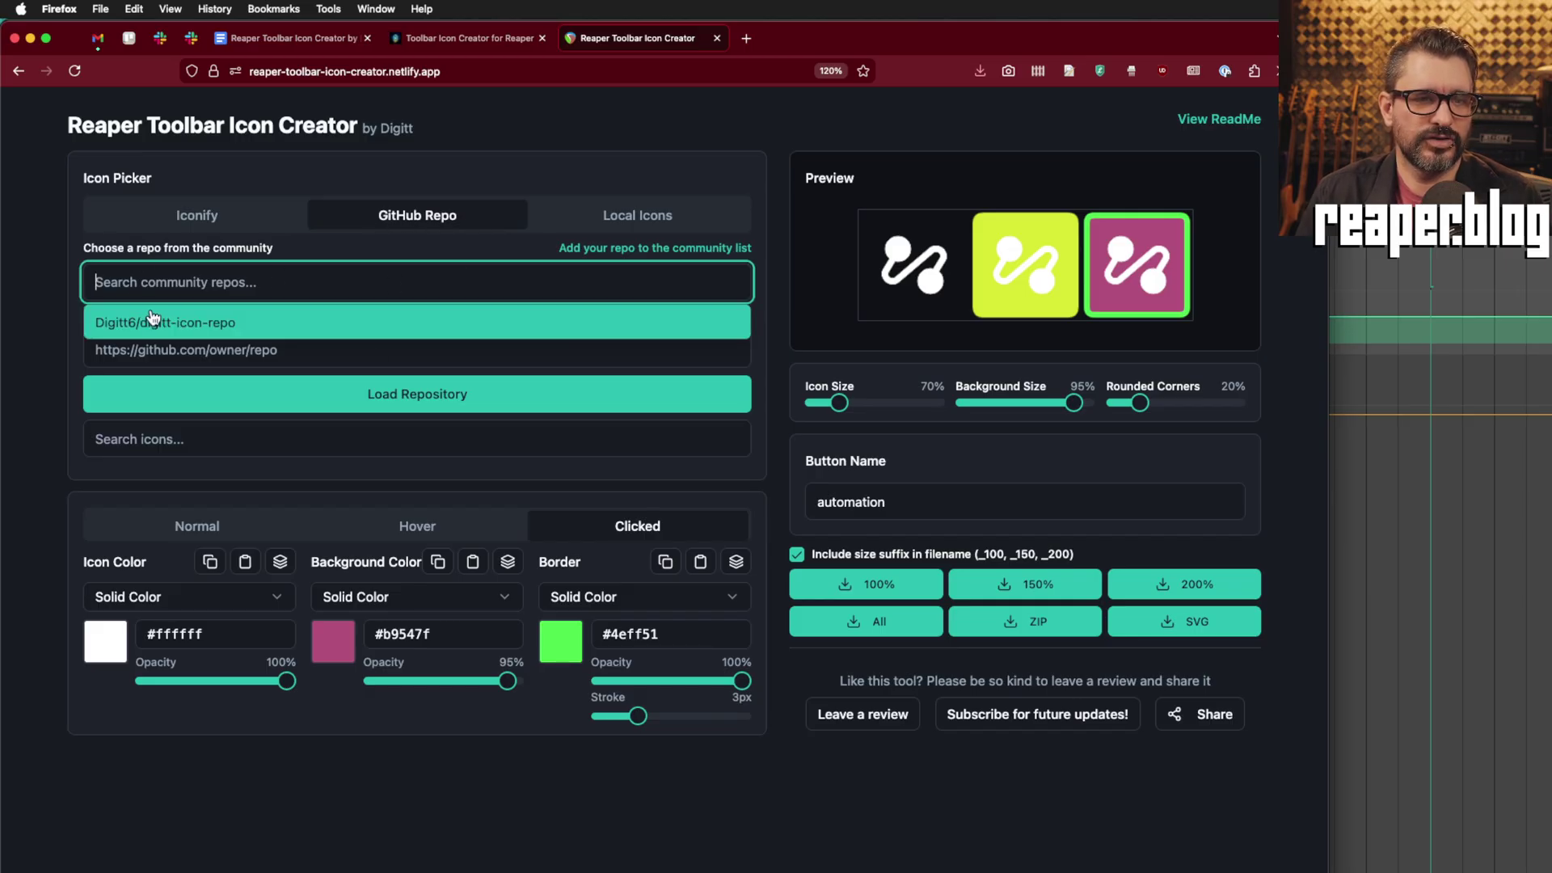
left_click(222, 324)
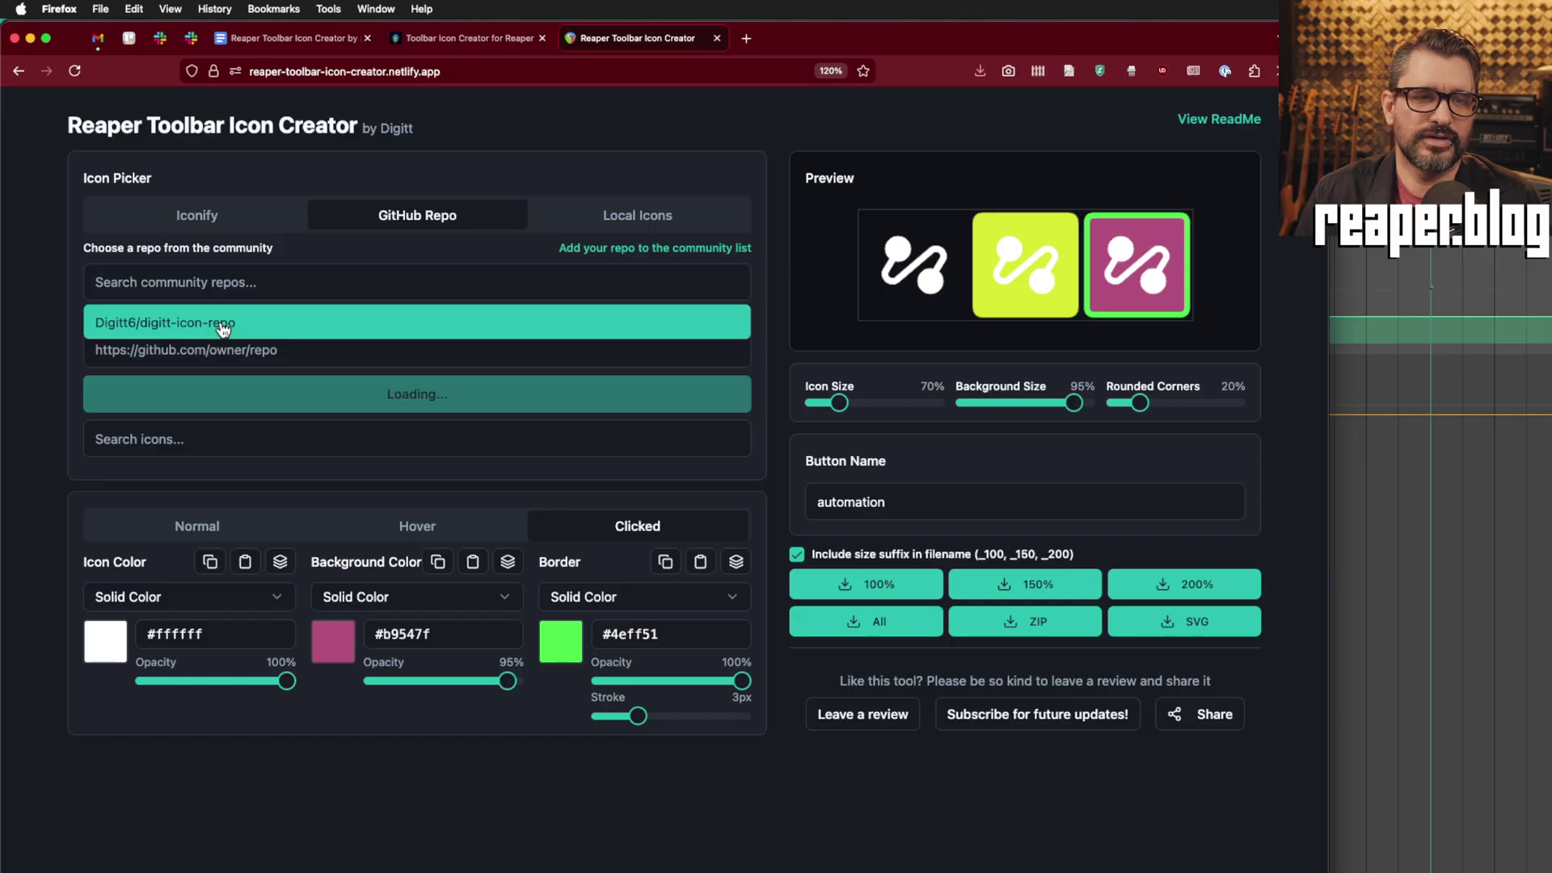
scroll(405, 529, "down", 5)
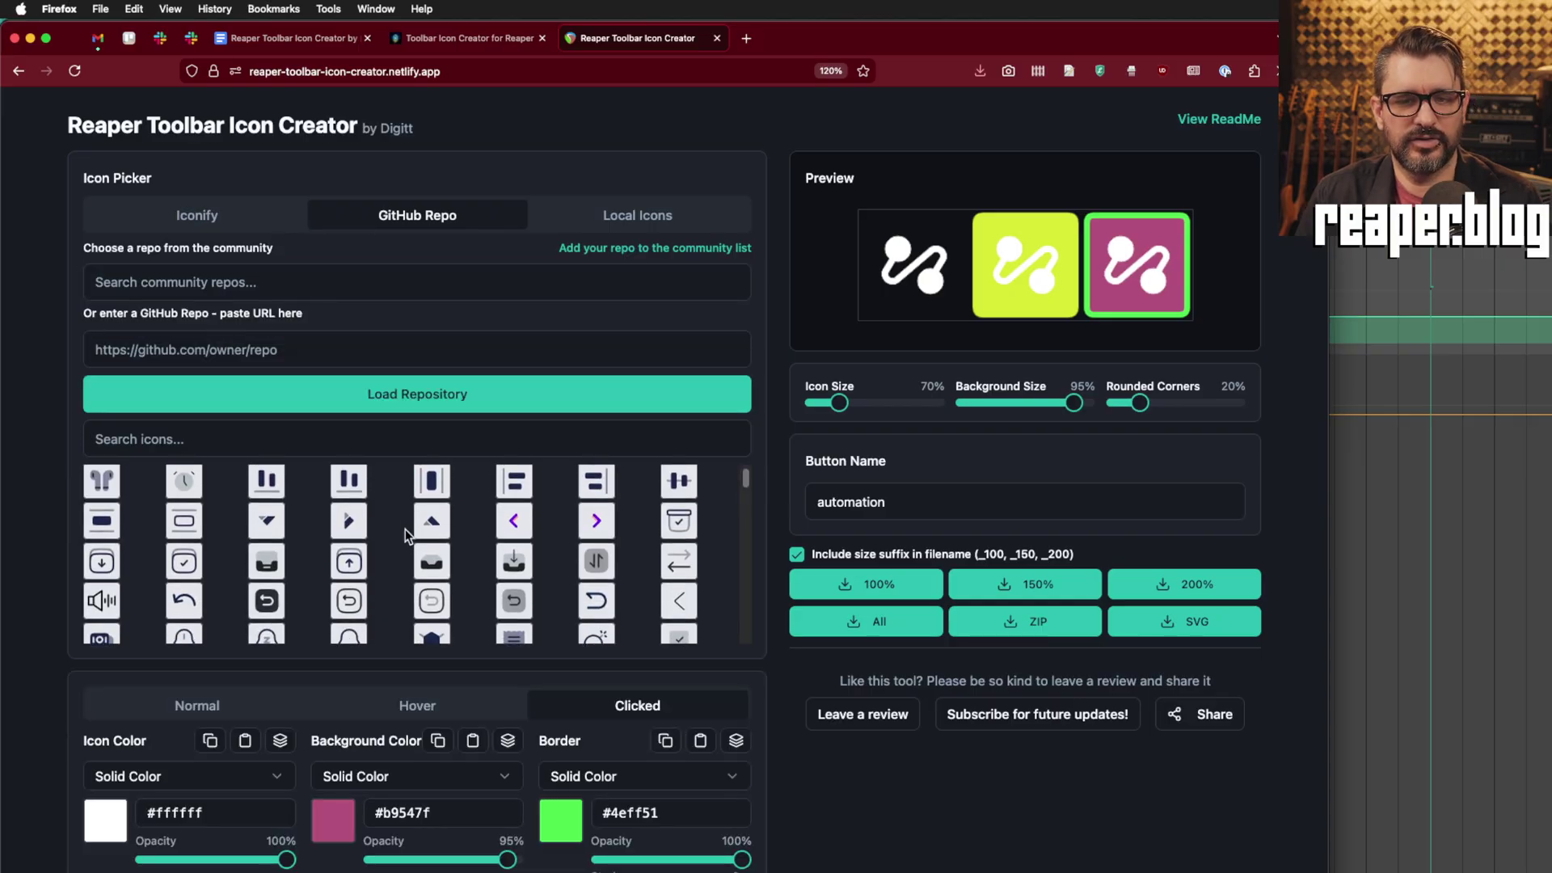
left_click(332, 341)
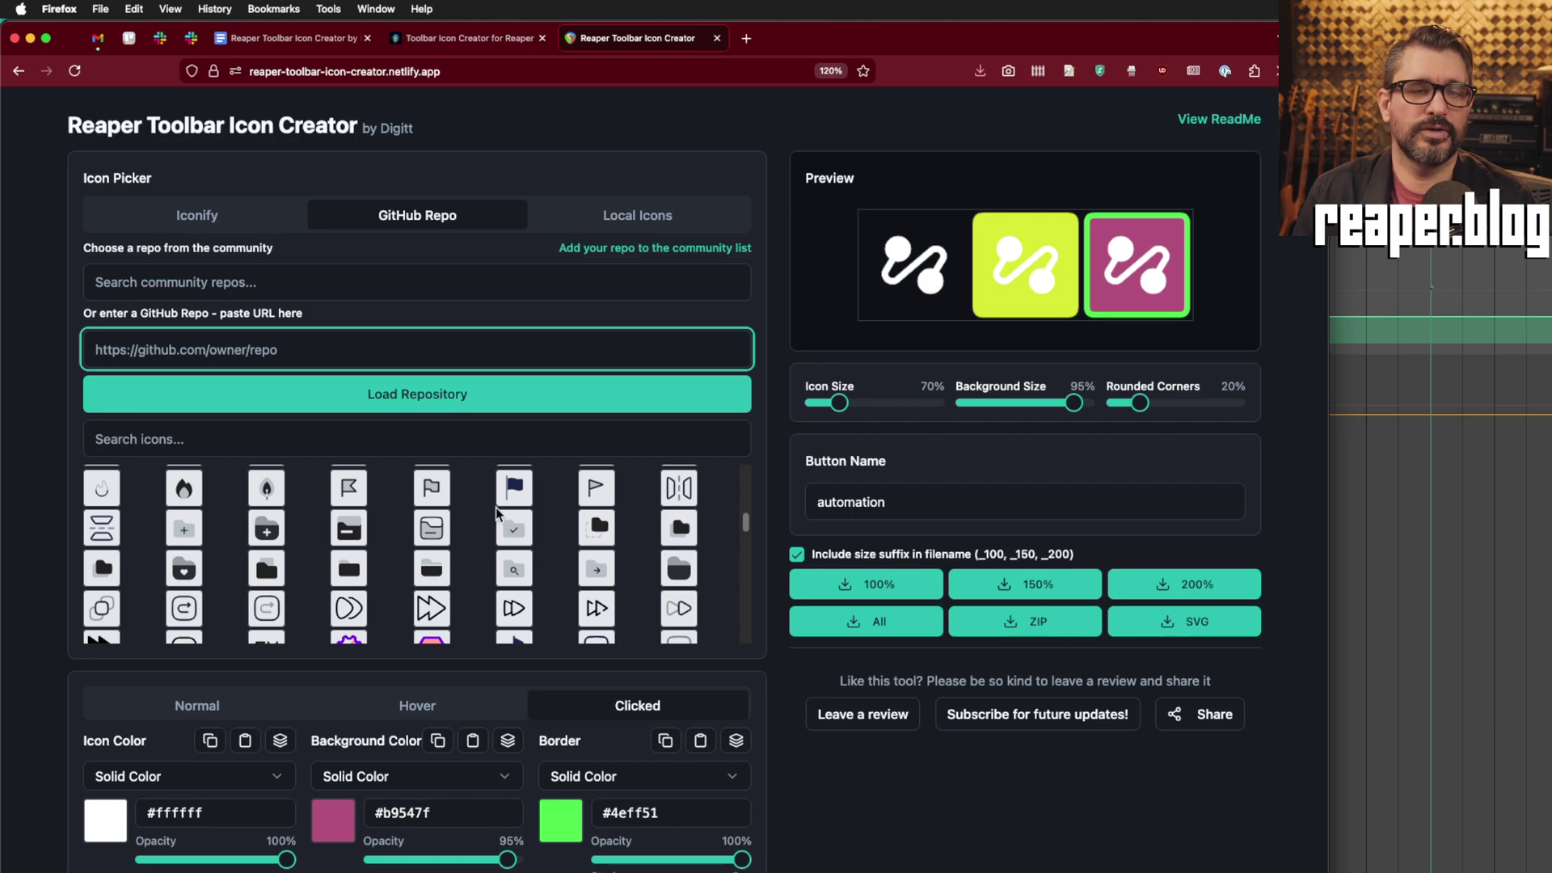
scroll(497, 510, "down", 10)
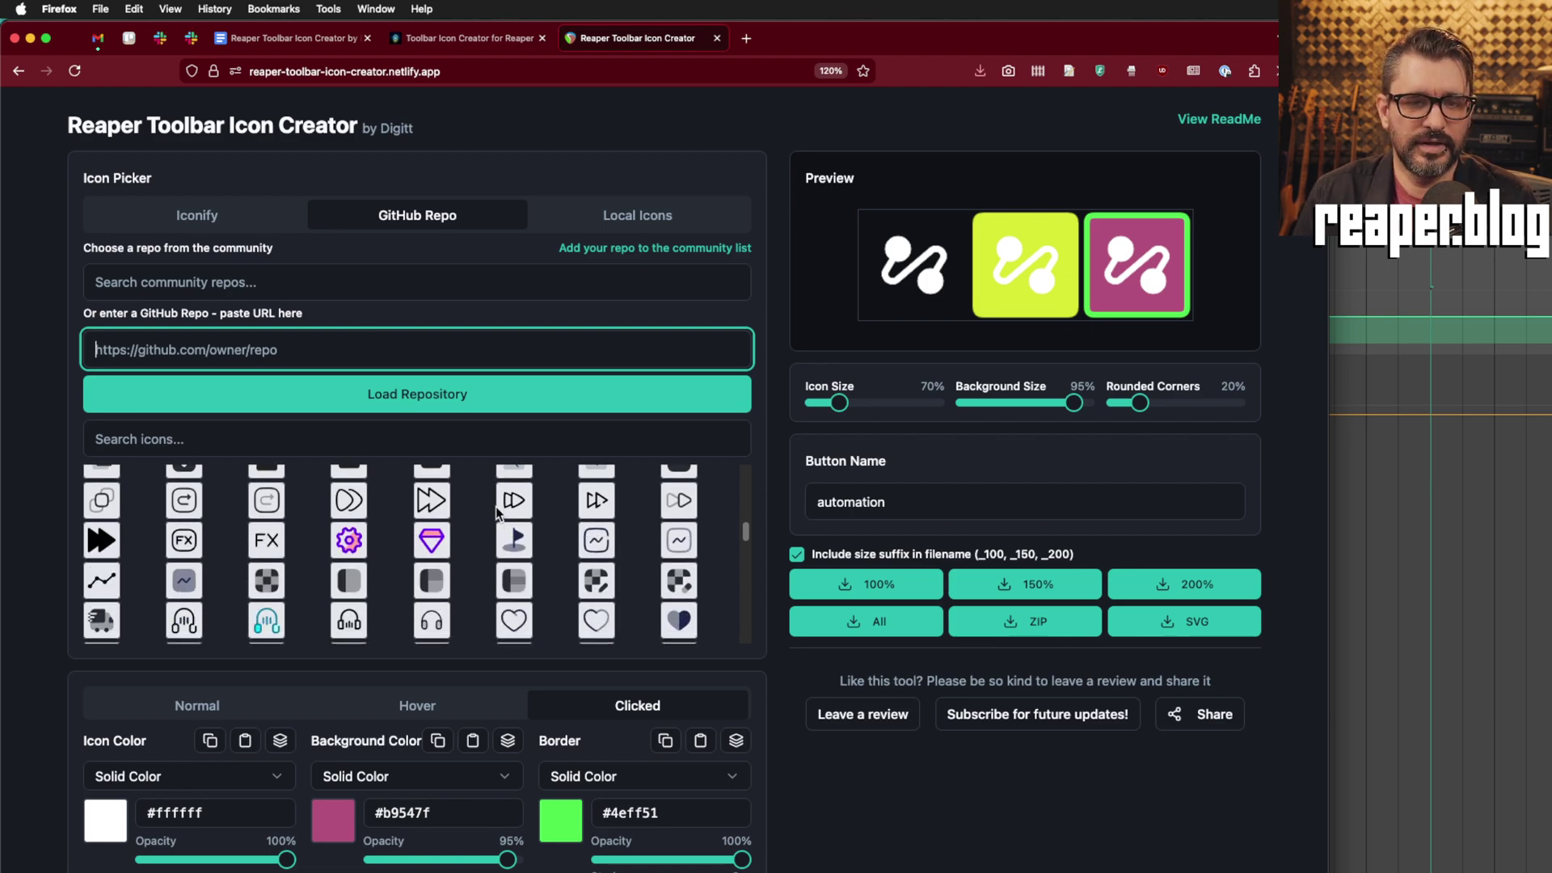
scroll(496, 506, "down", 8)
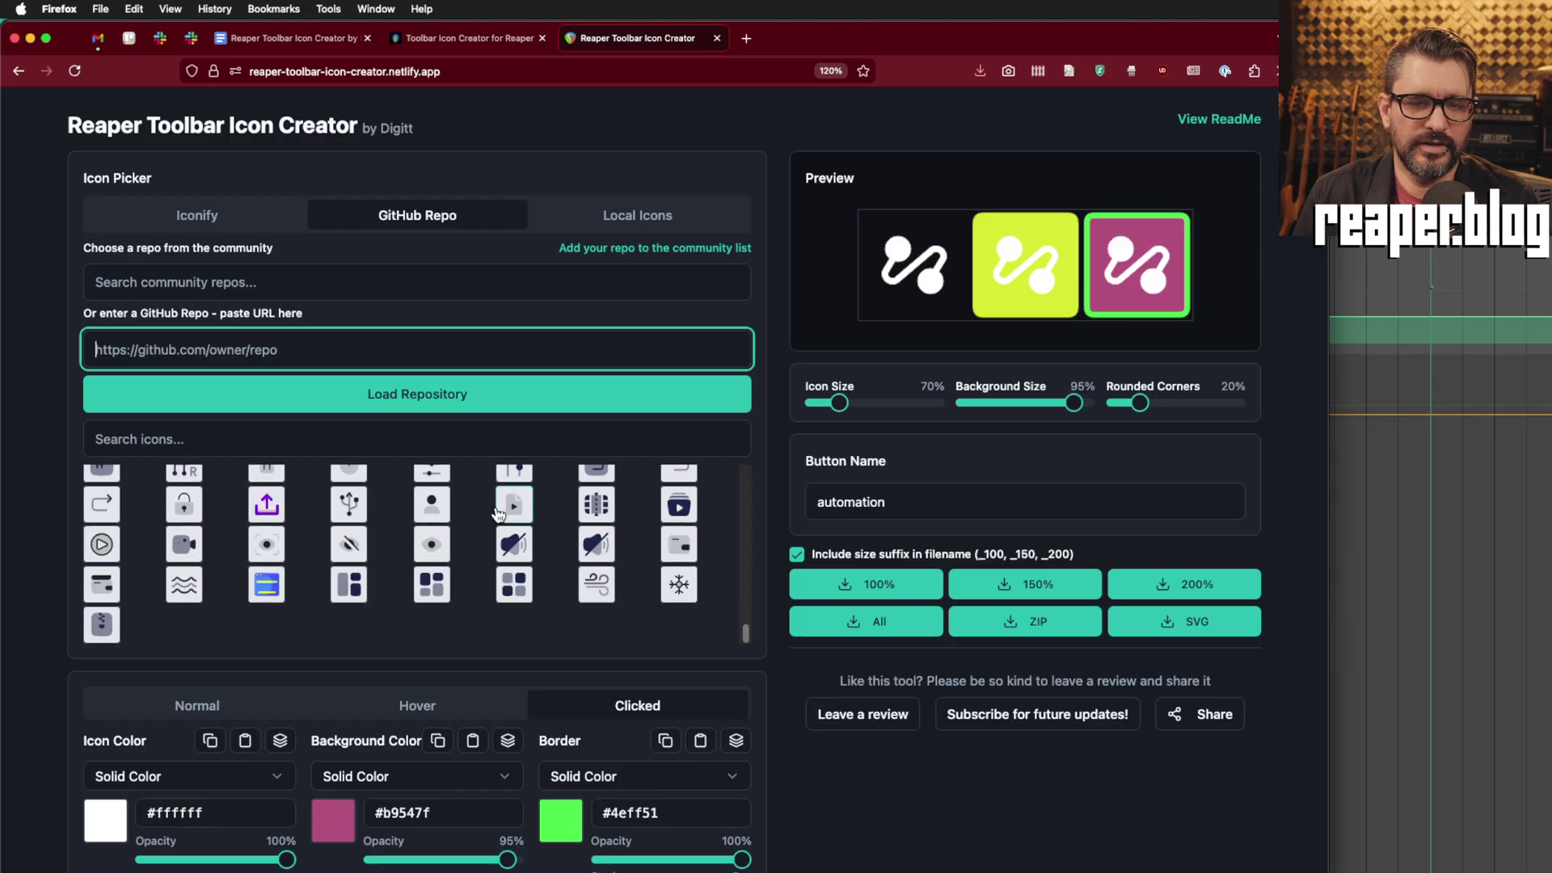
Step: Try the play and QR-code icons, then settle on rectangle-3-offgrid-svgrepo-com
scroll(497, 513, "up", 3)
left_click(183, 498)
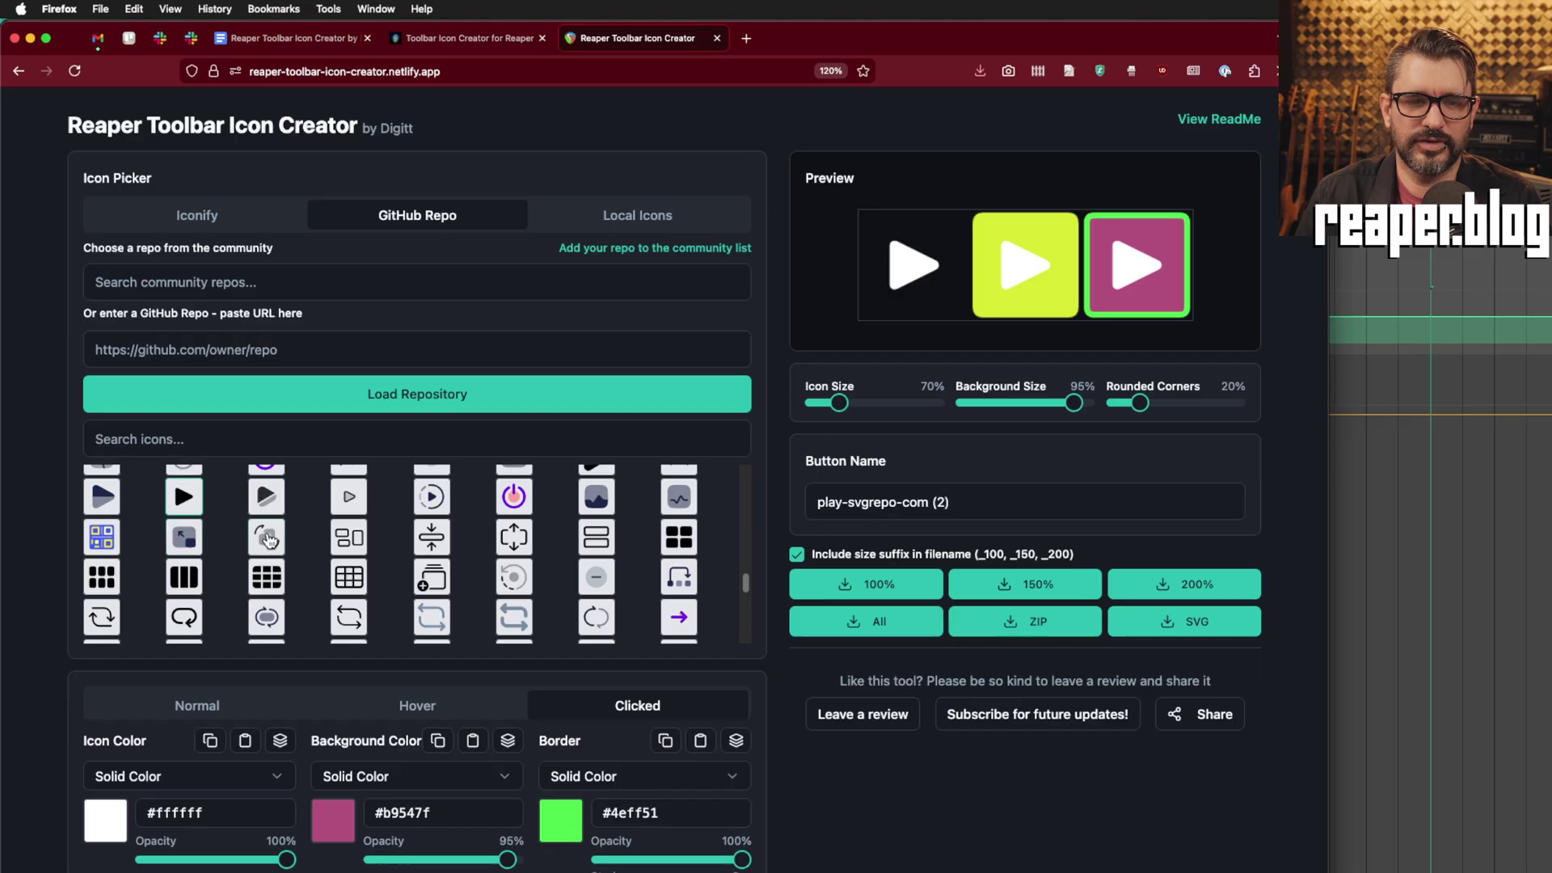
left_click(101, 541)
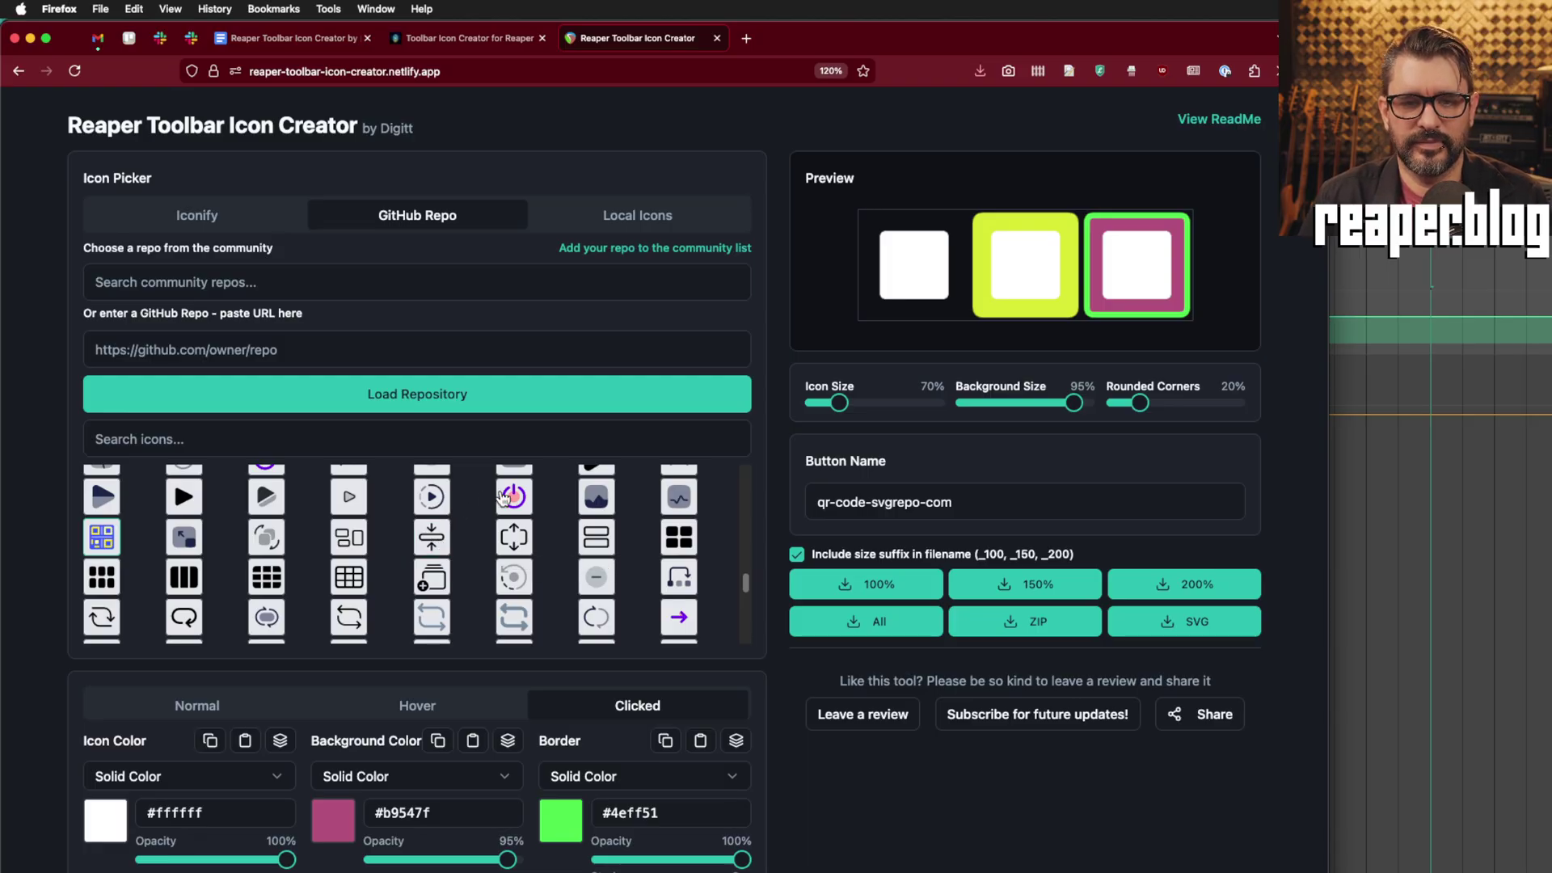
left_click(351, 539)
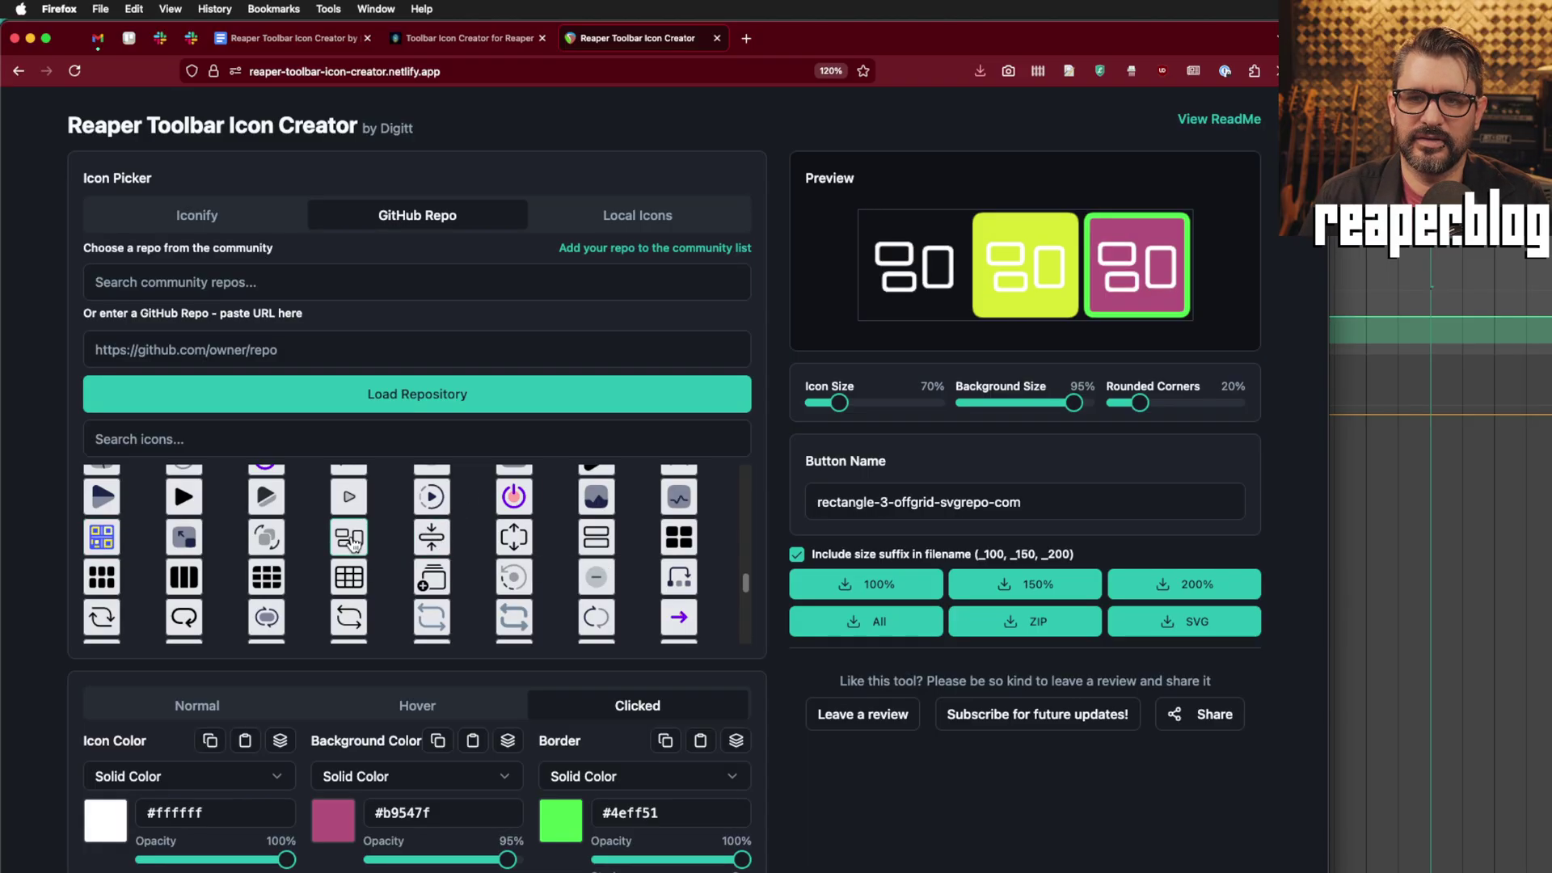
scroll(505, 556, "up", 1)
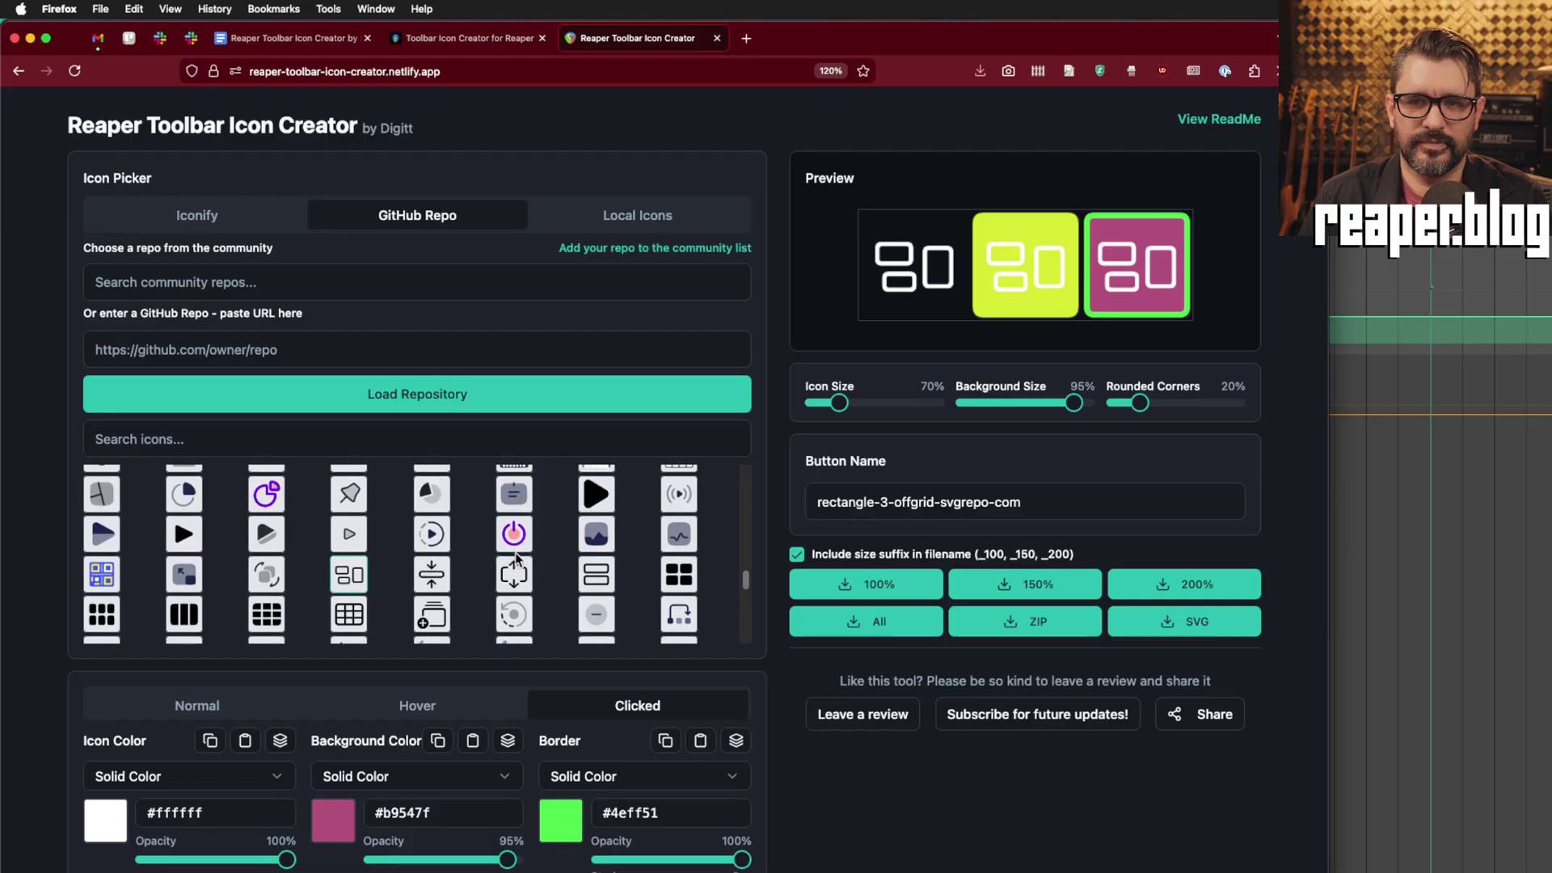
Step: Make the Clicked icon colour a gradient with orange as Color 1
left_click(171, 778)
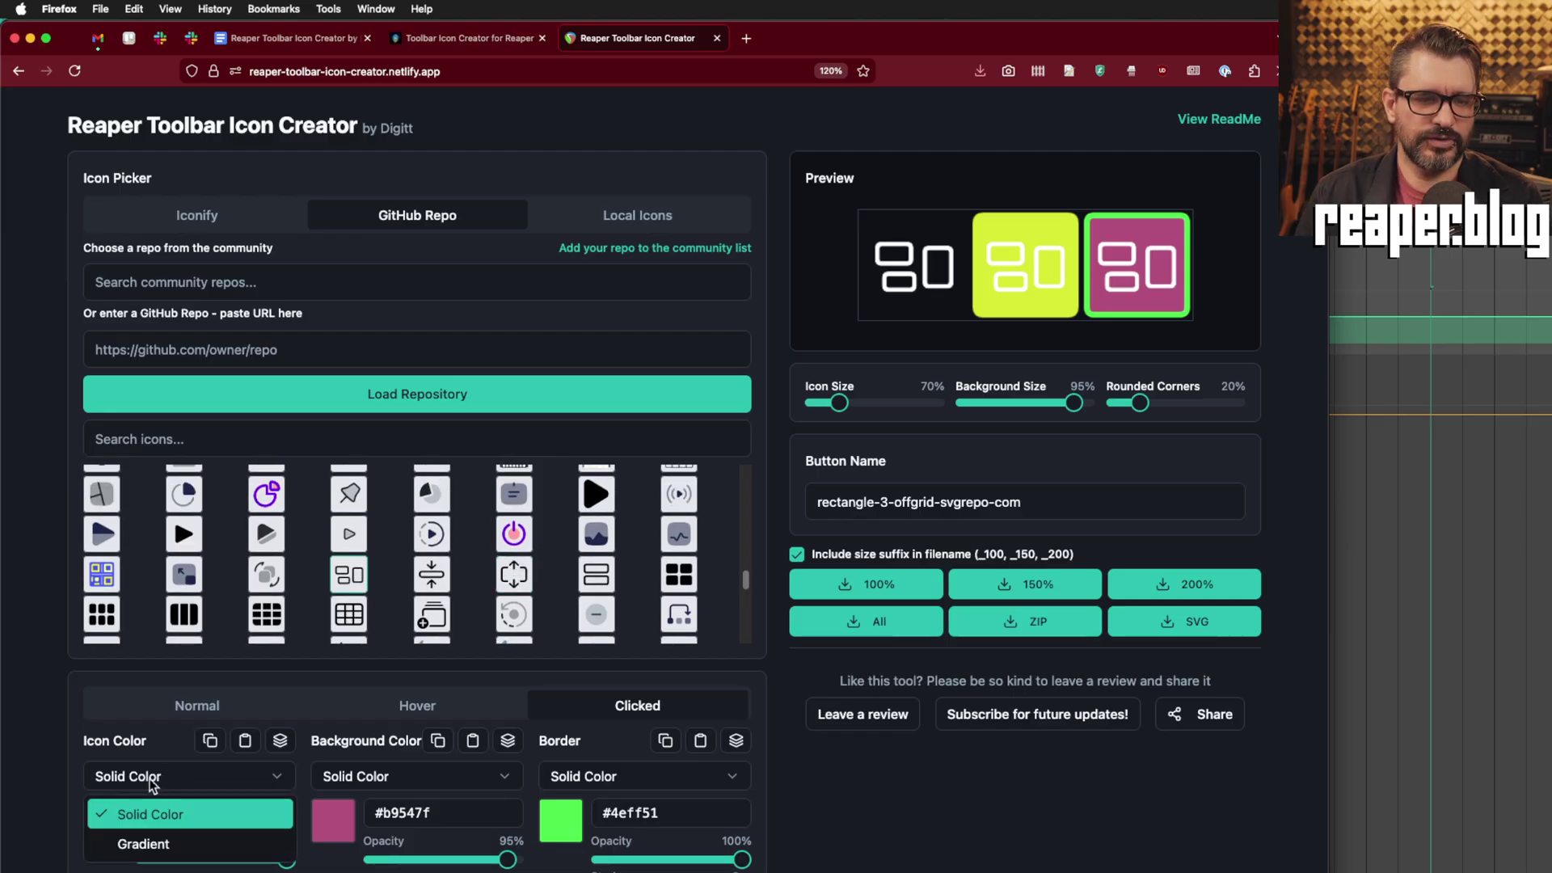
left_click(173, 844)
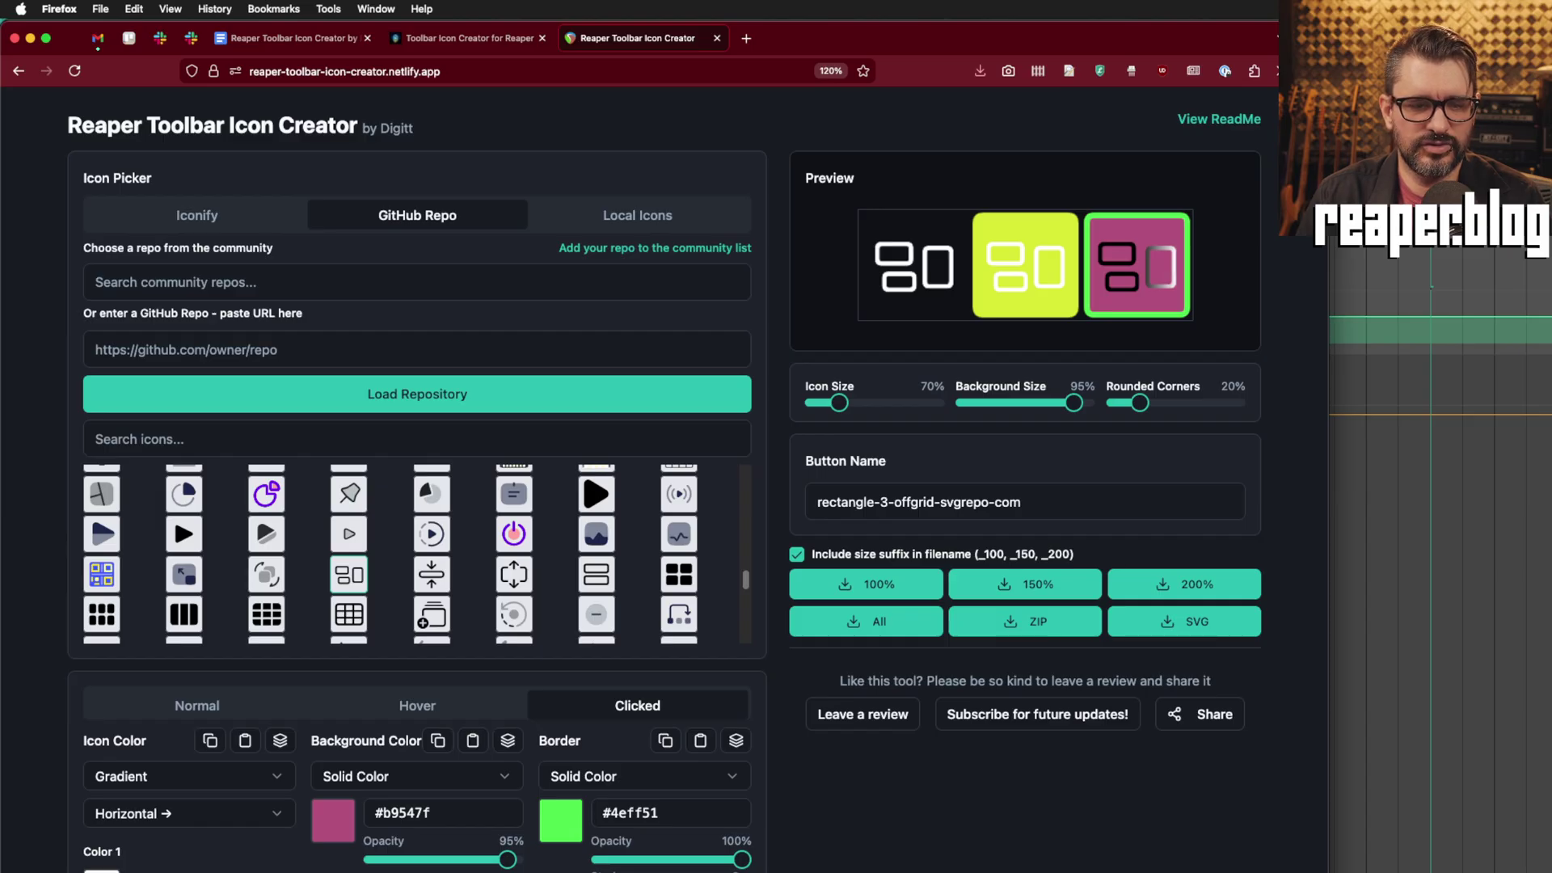
left_click(101, 870)
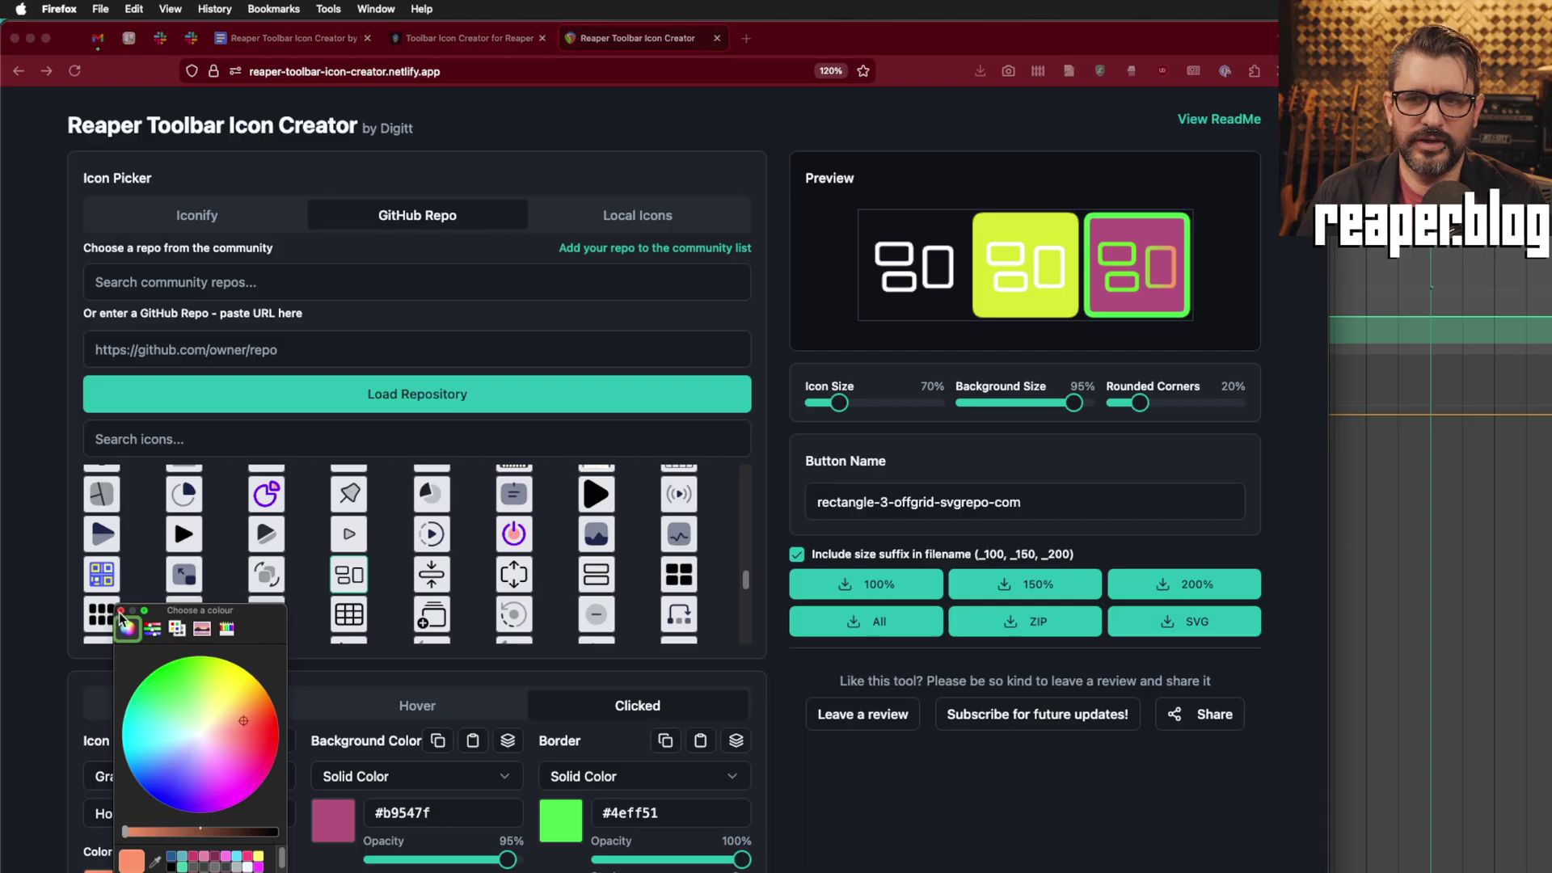
left_click(119, 612)
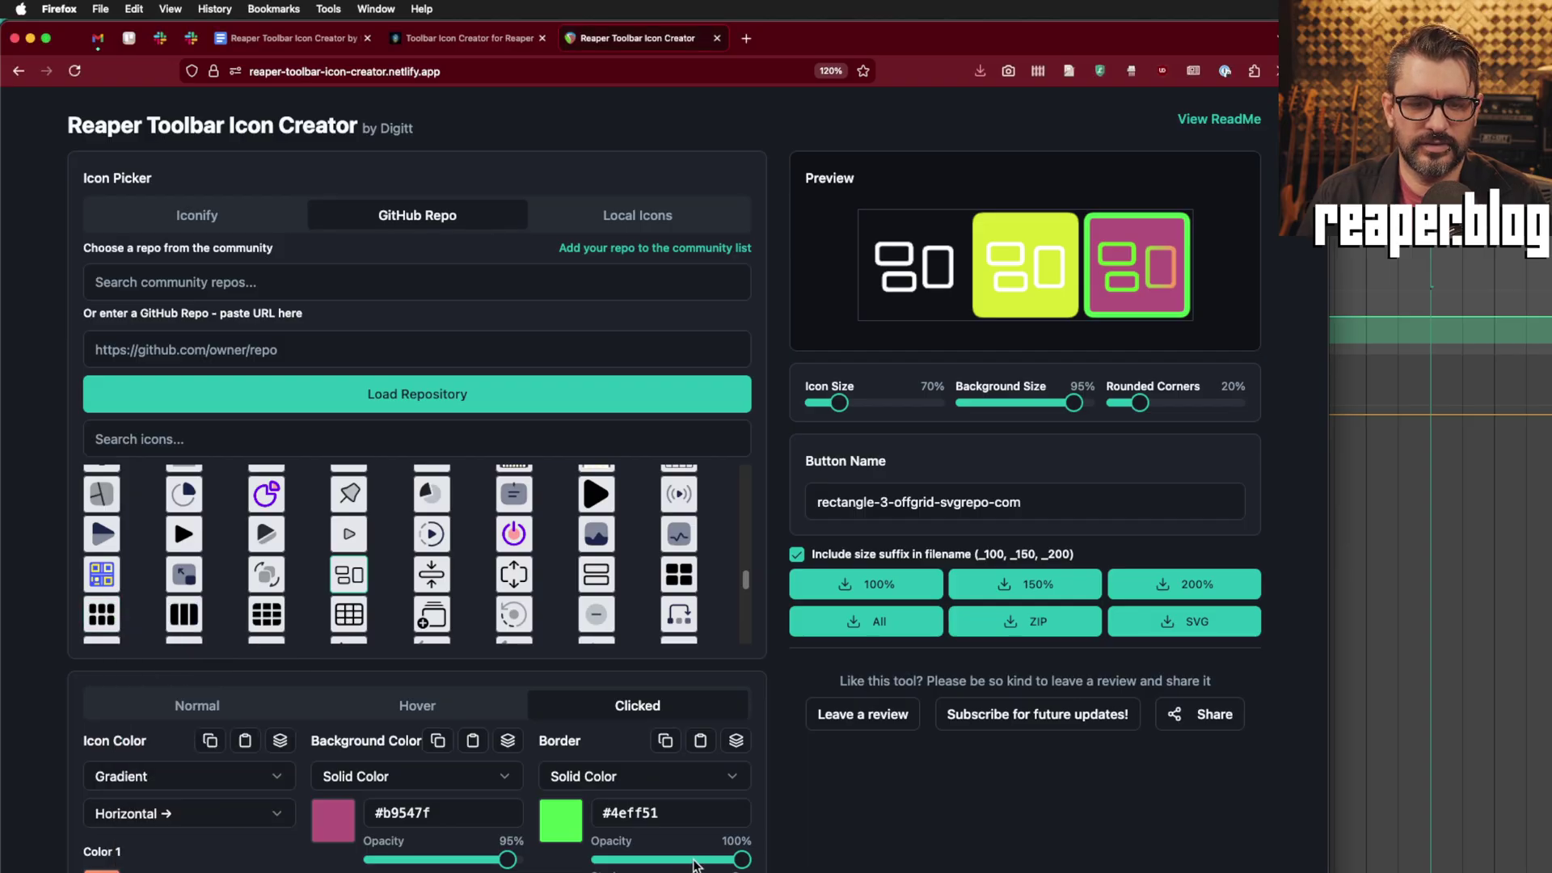
Step: Hide the border and set the icon gradient to Diagonal ↙ at a 13% ratio
left_click_drag(740, 862, 182, 871)
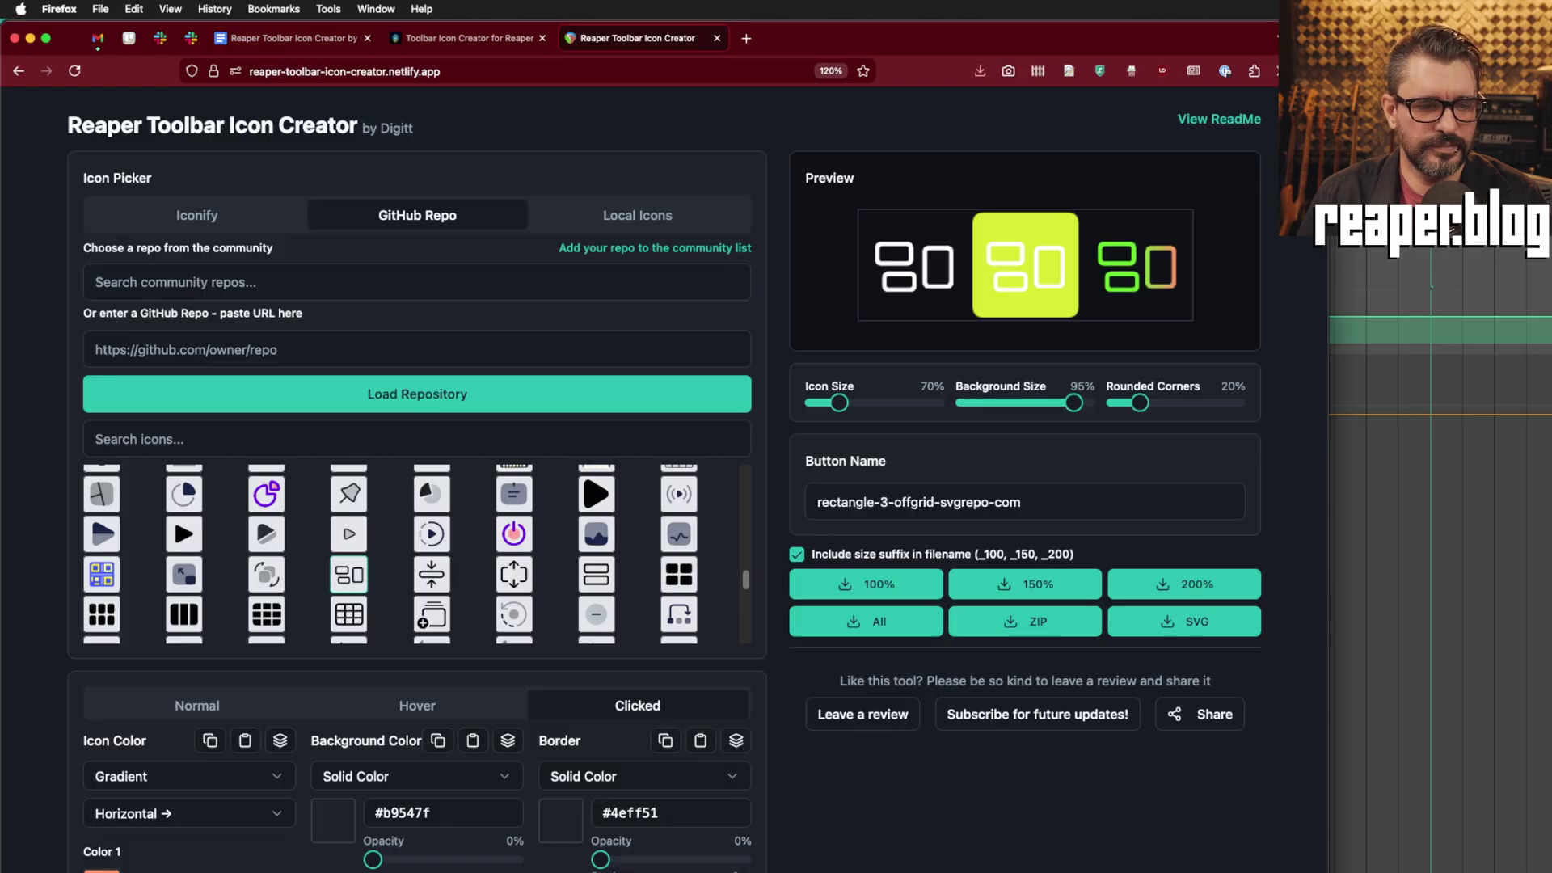
scroll(186, 804, "down", 5)
left_click_drag(242, 808, 185, 803)
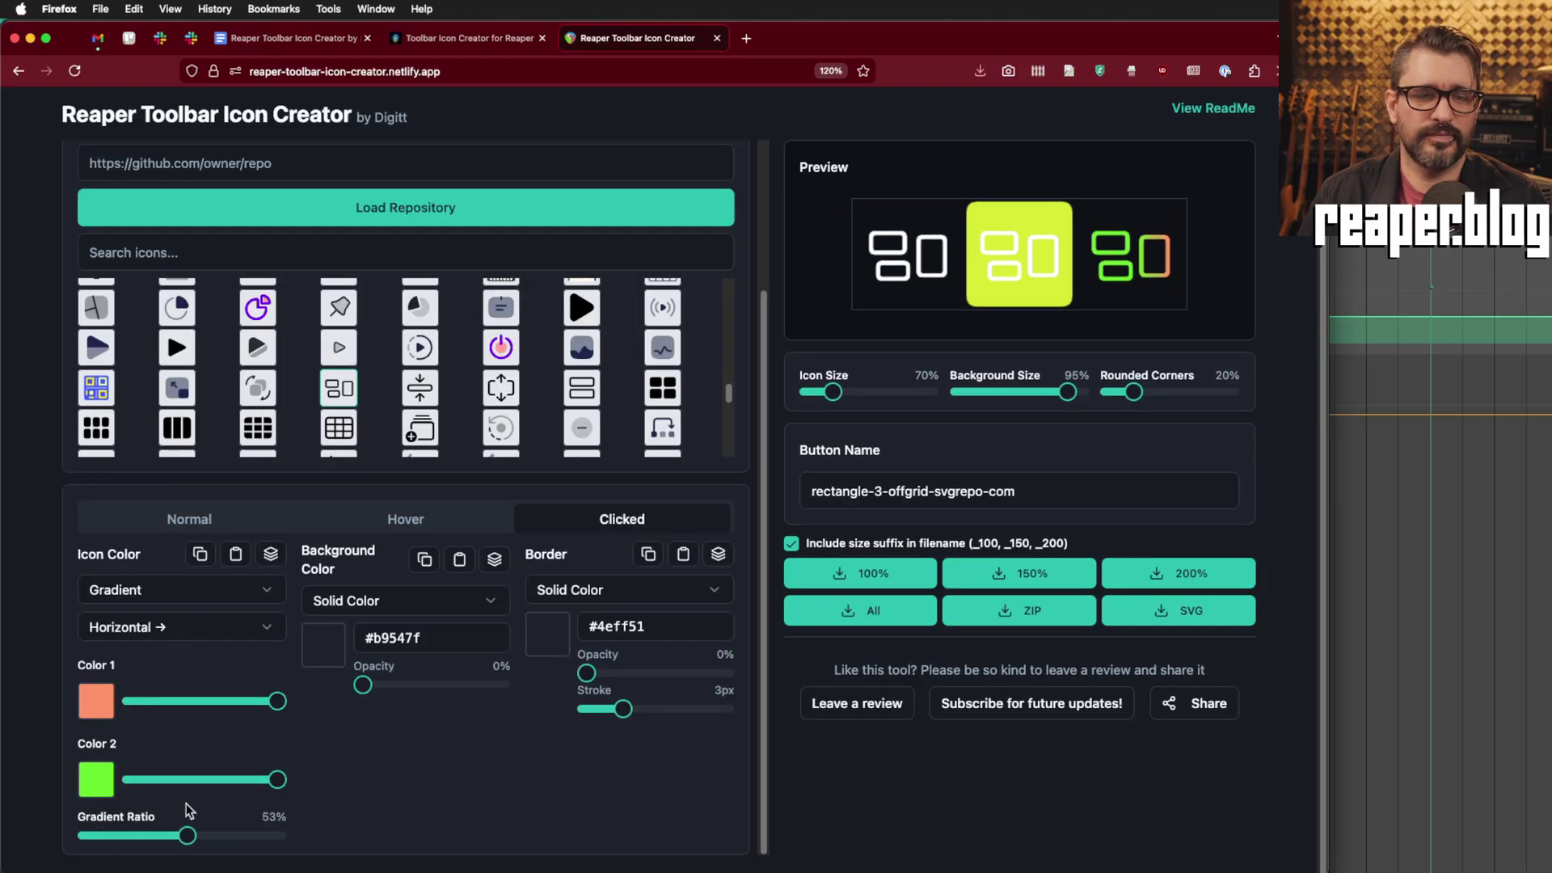
left_click(182, 630)
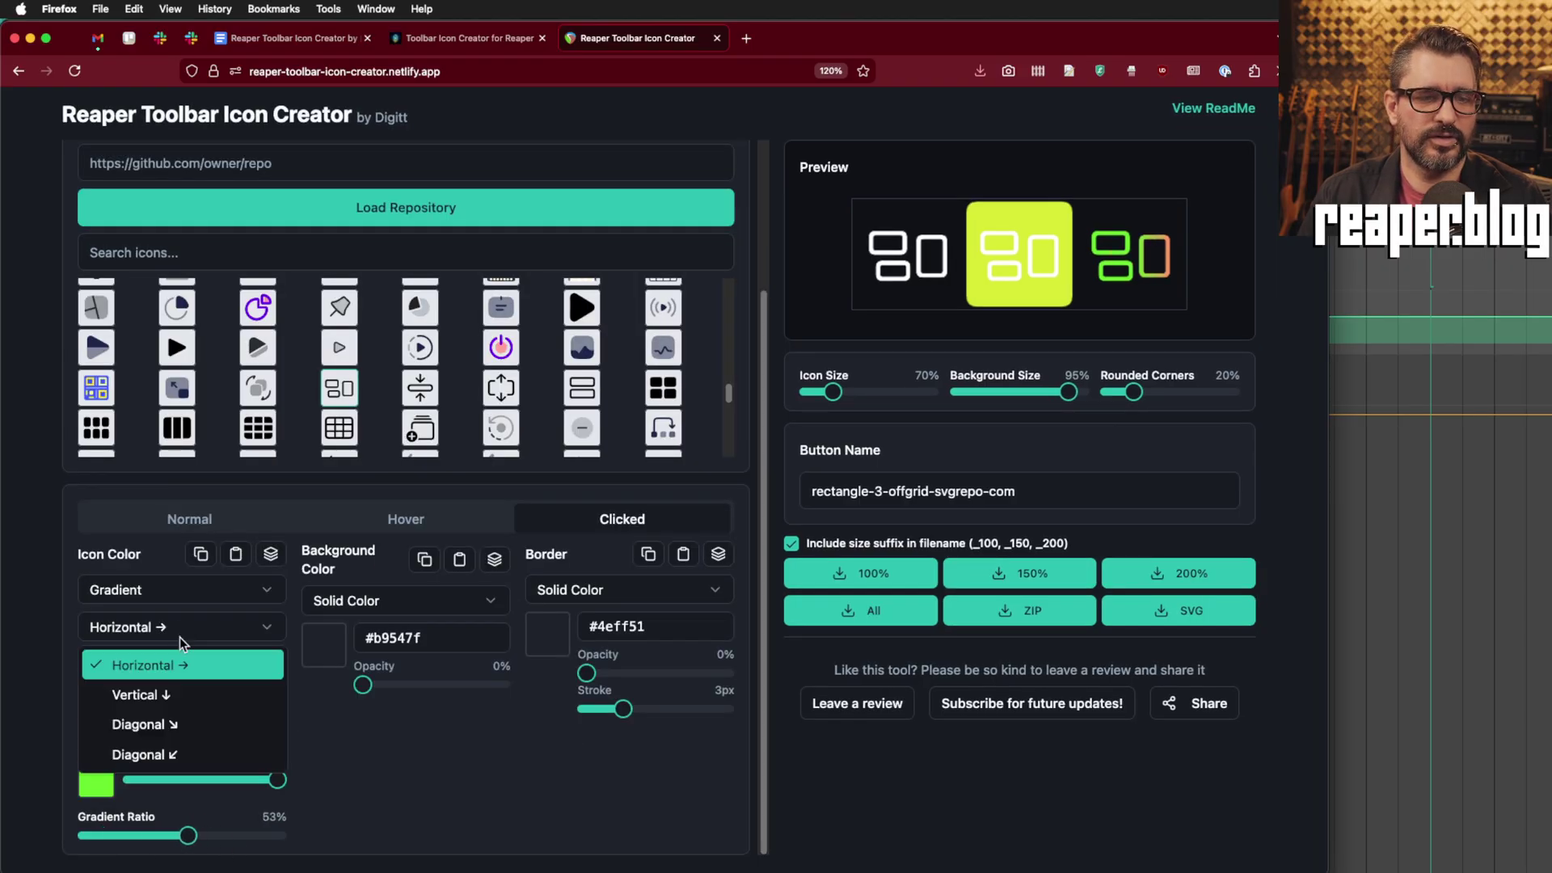
left_click(231, 756)
left_click_drag(188, 834, 109, 841)
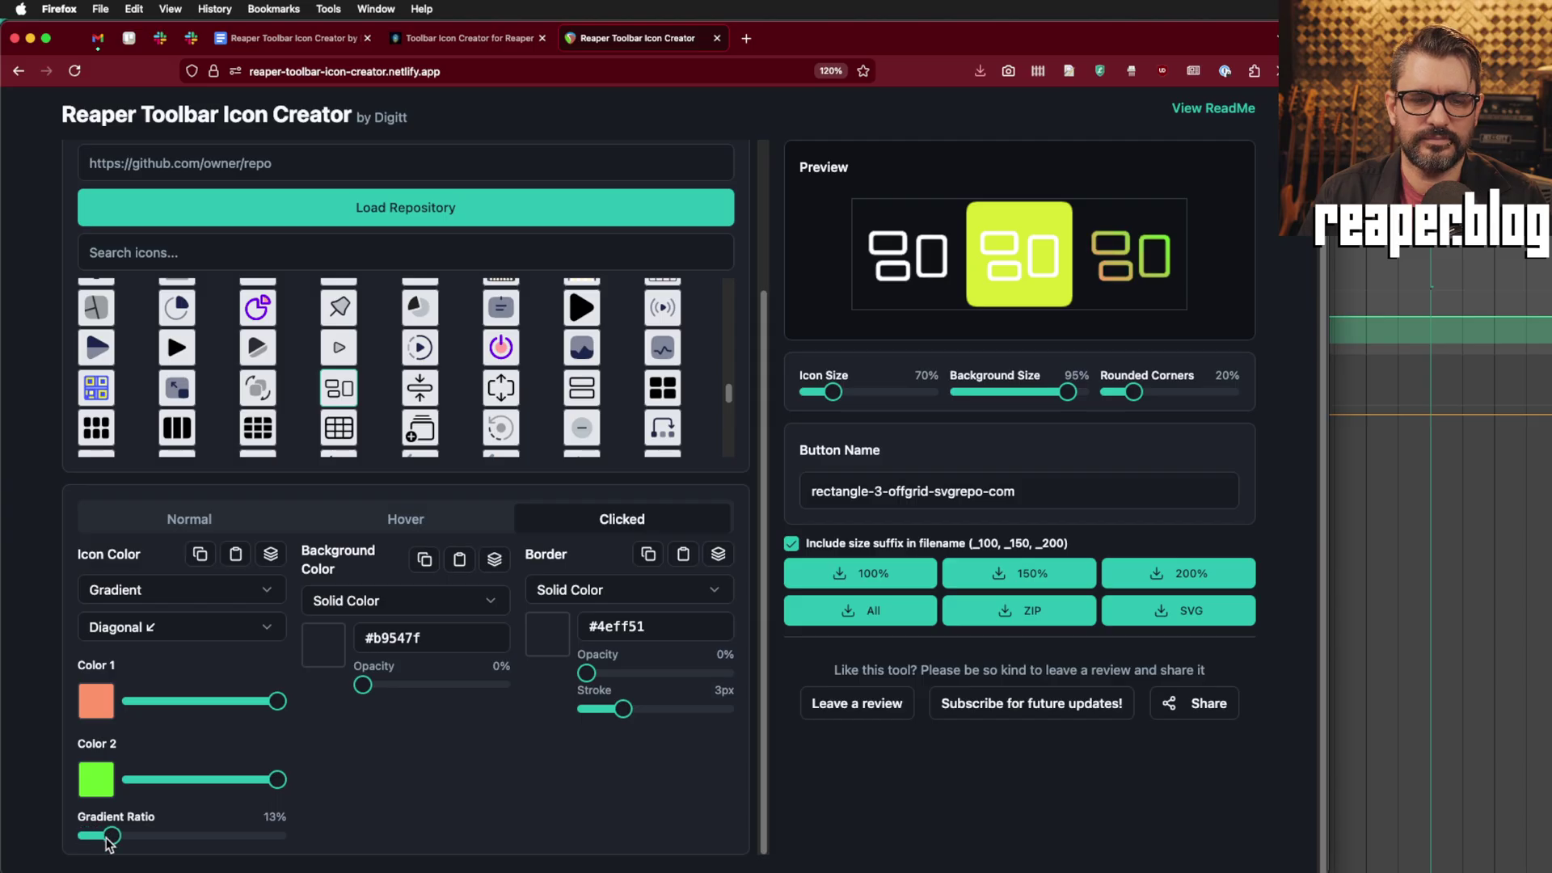
Step: Restore 61% background opacity, then make it a vertical magenta gradient at 77% ratio
left_click_drag(362, 684, 447, 685)
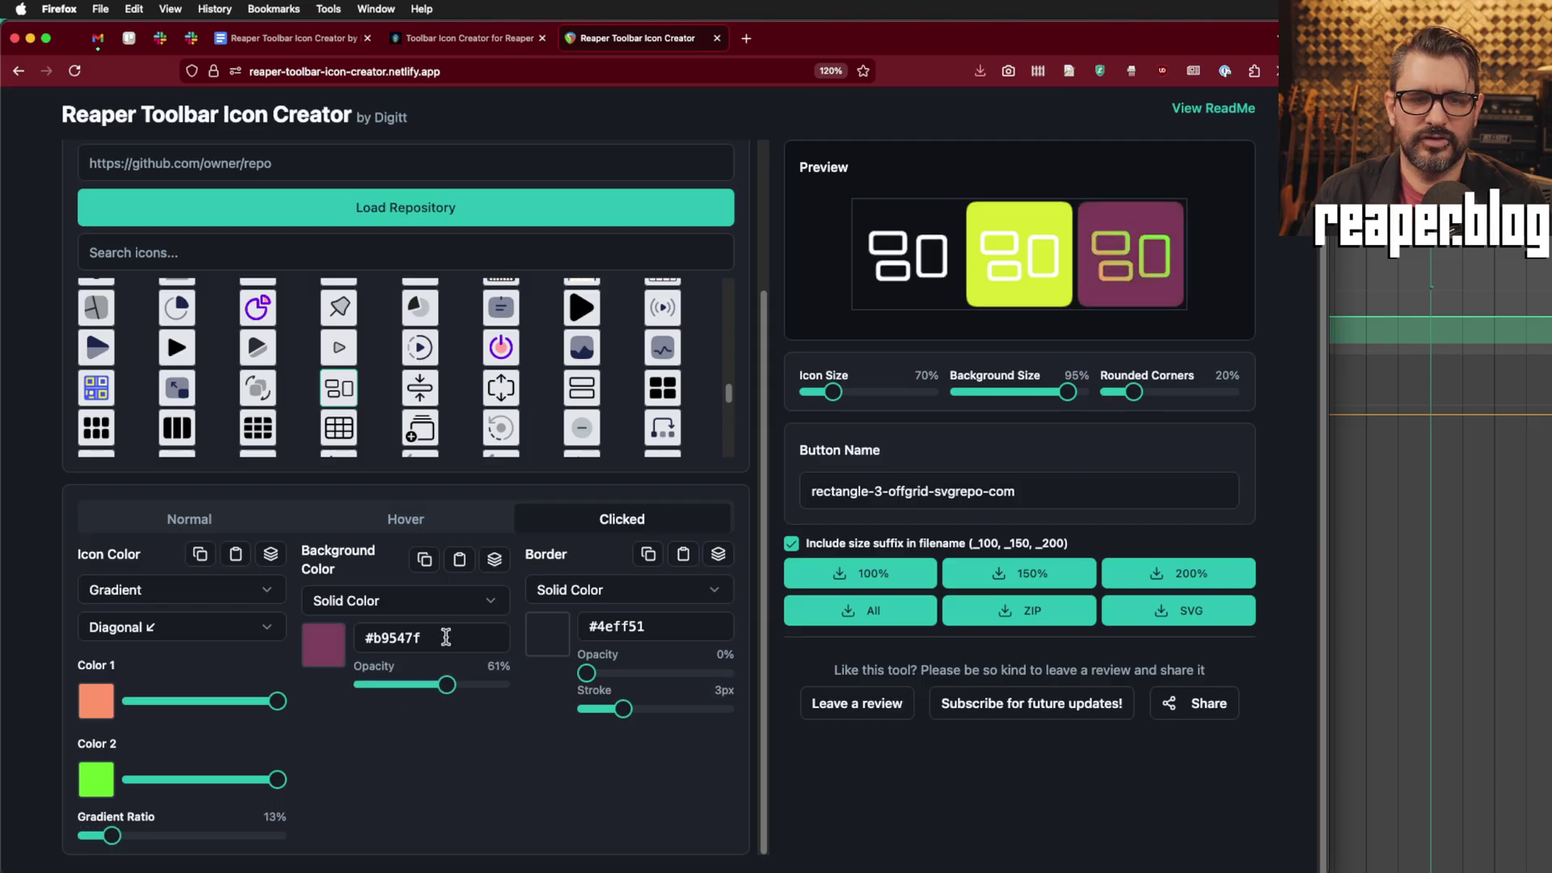
left_click(425, 607)
left_click(410, 669)
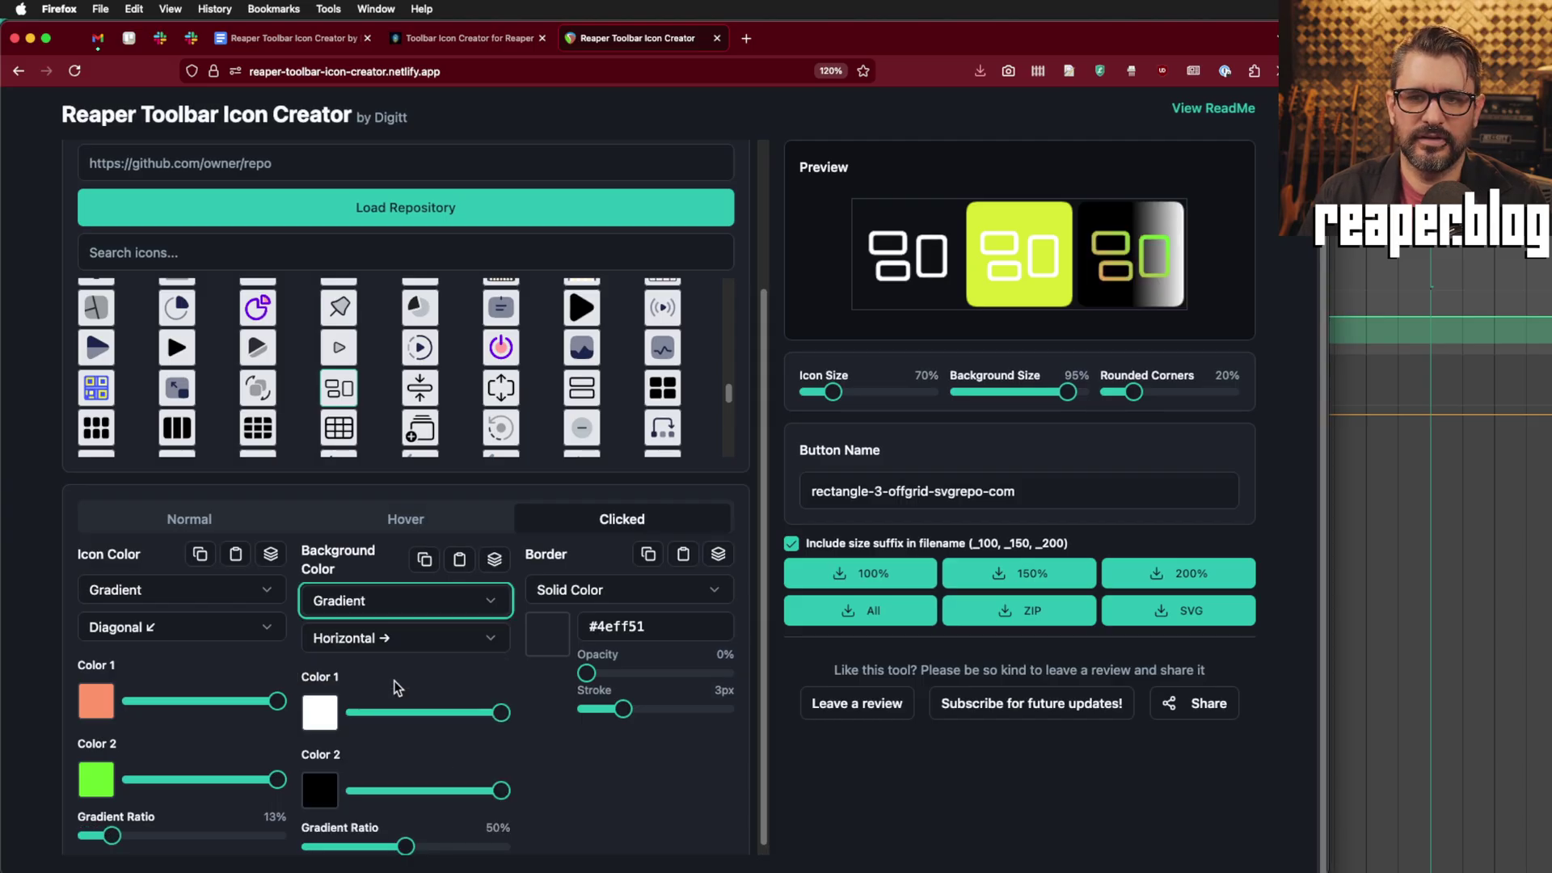
left_click(478, 640)
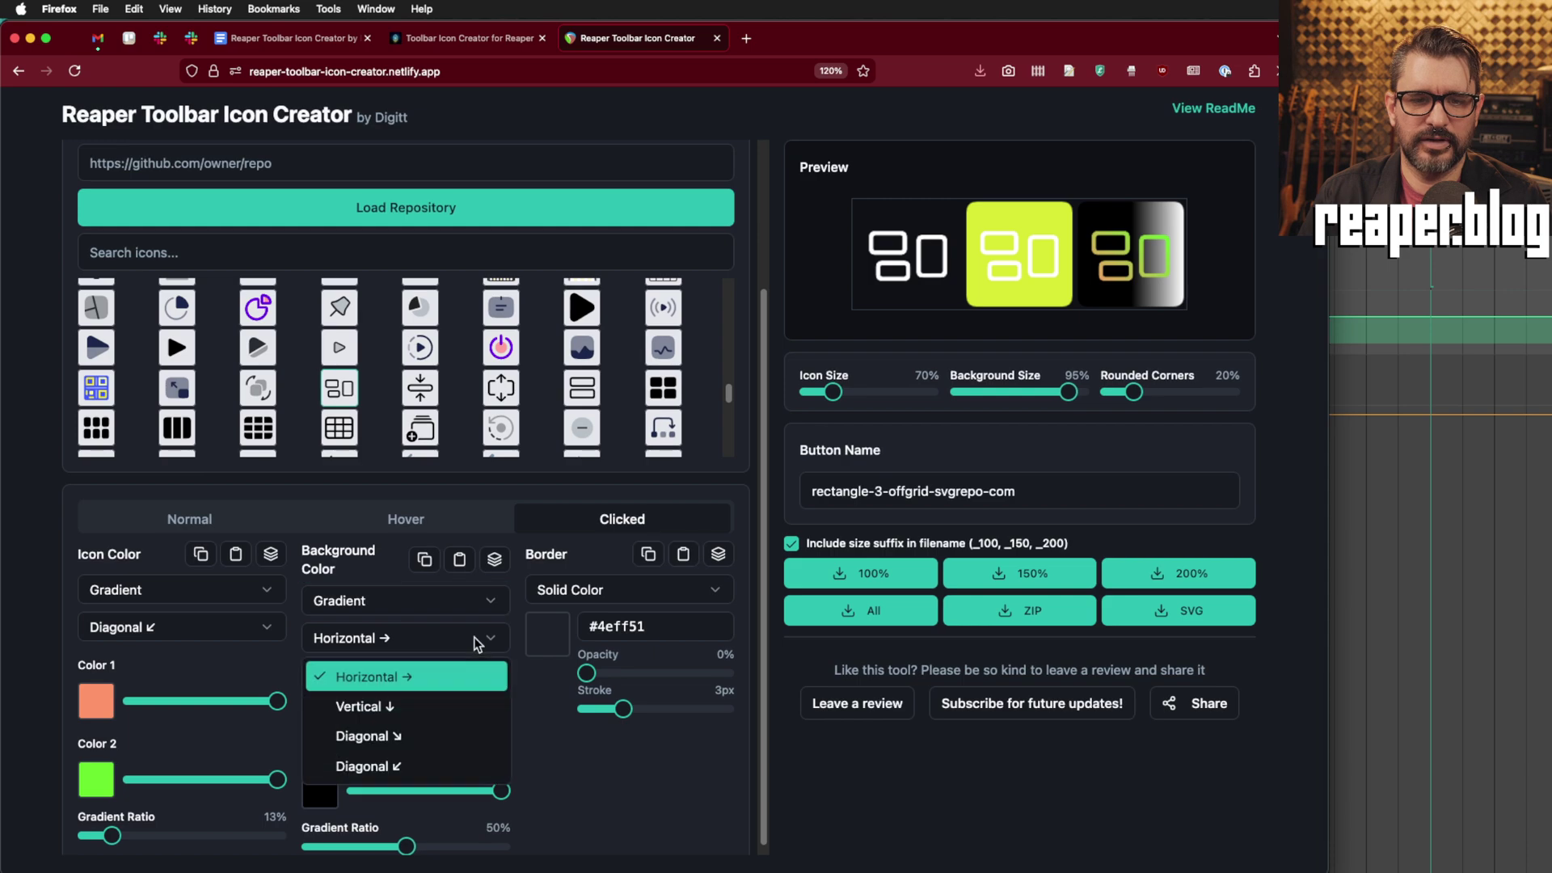
left_click(450, 711)
left_click(331, 716)
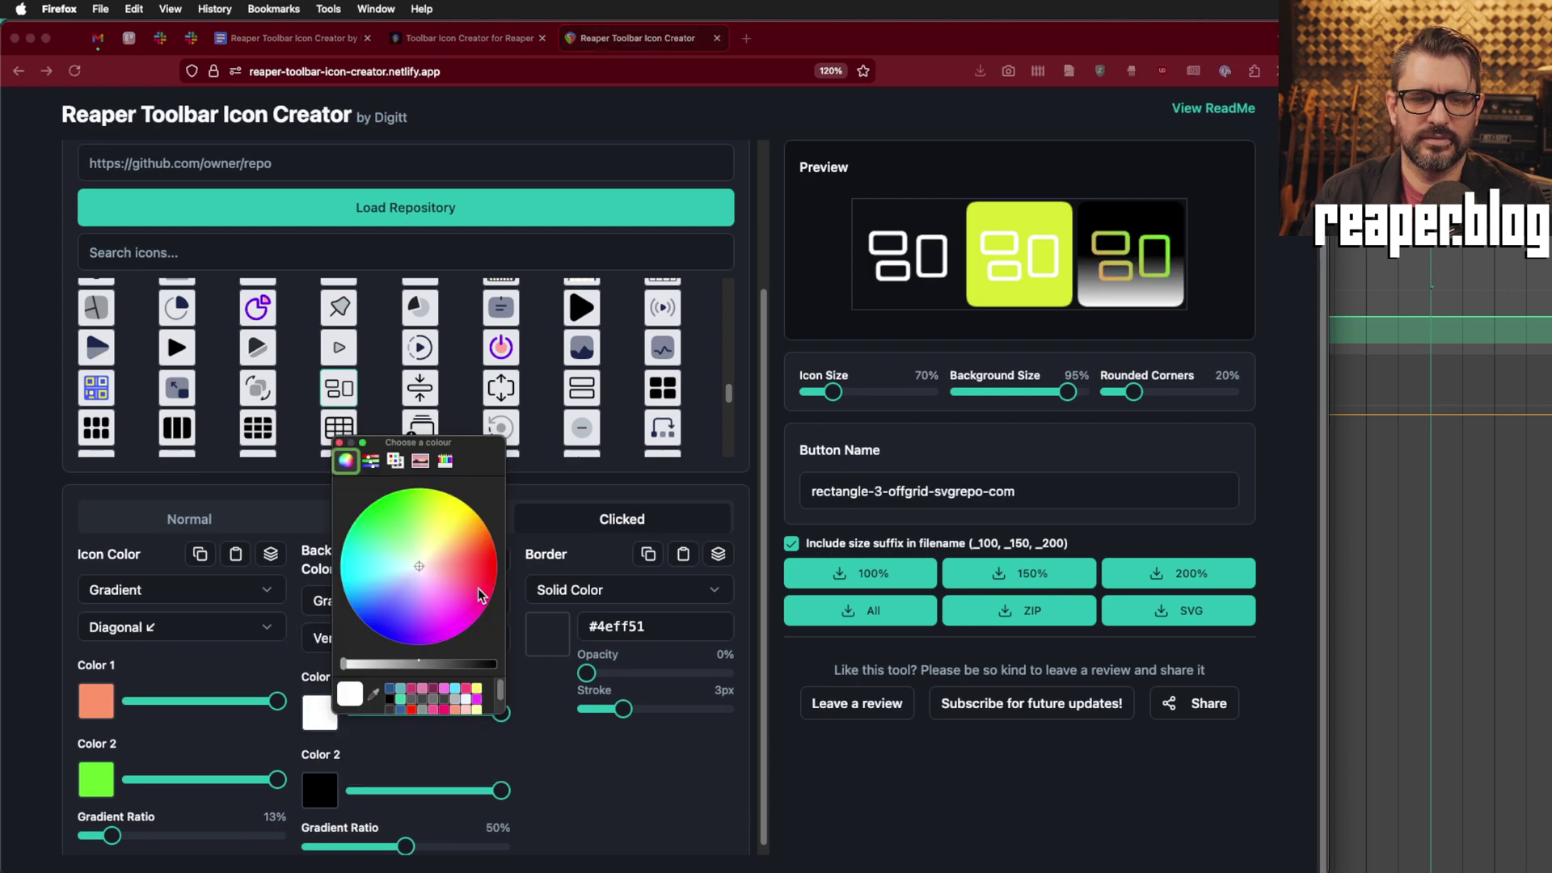
left_click(478, 596)
left_click(338, 442)
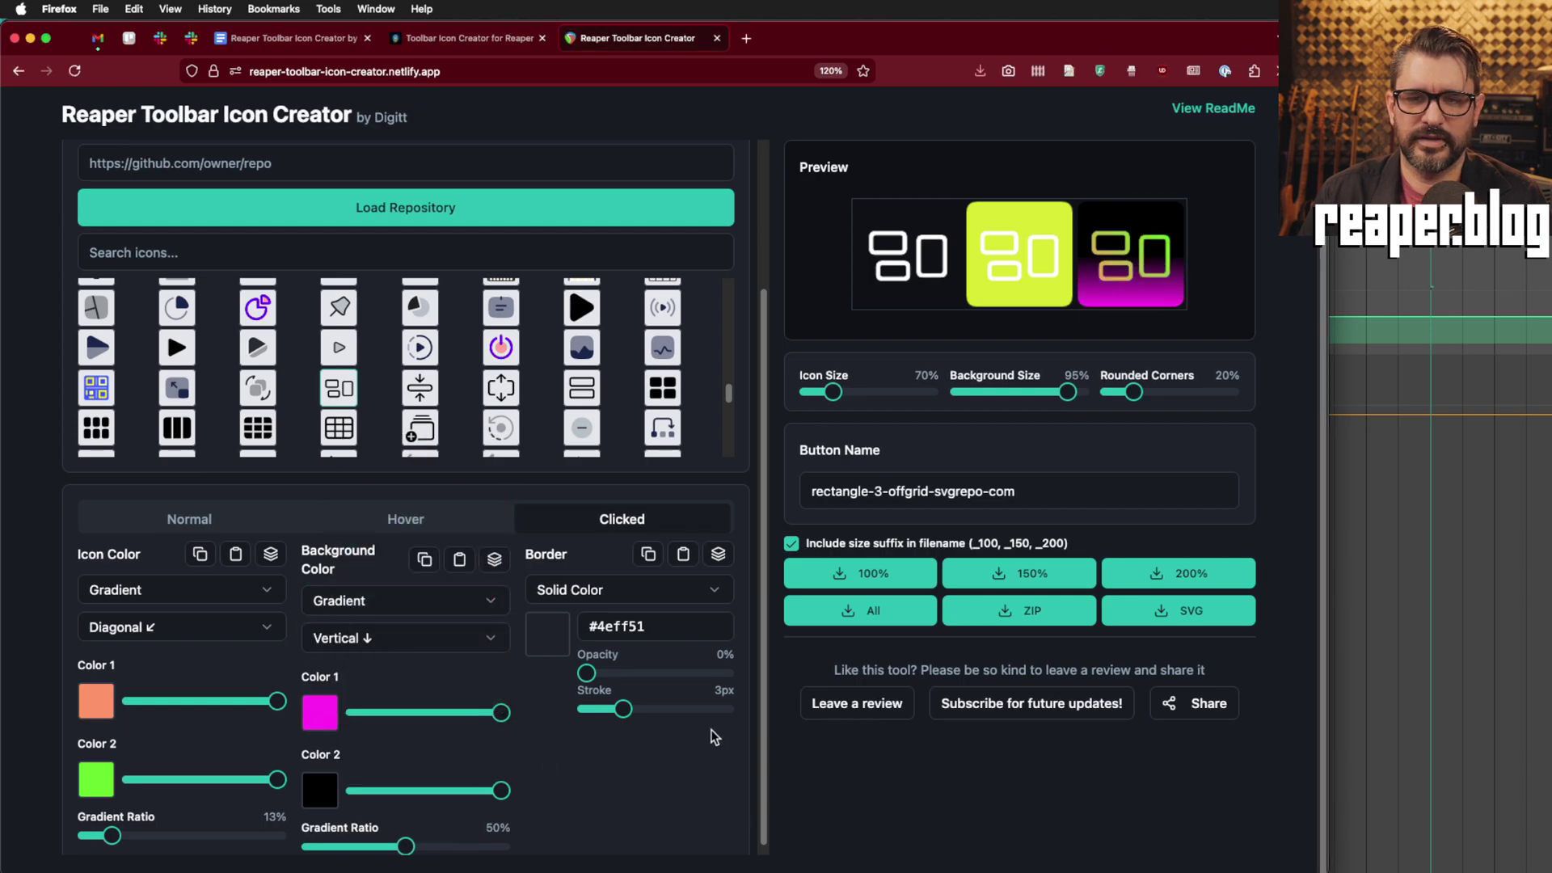
left_click_drag(405, 846, 457, 846)
Step: Make the border a gradient with pink Color 1 and preview it on the plus icon
scroll(566, 727, "down", 1)
left_click(614, 580)
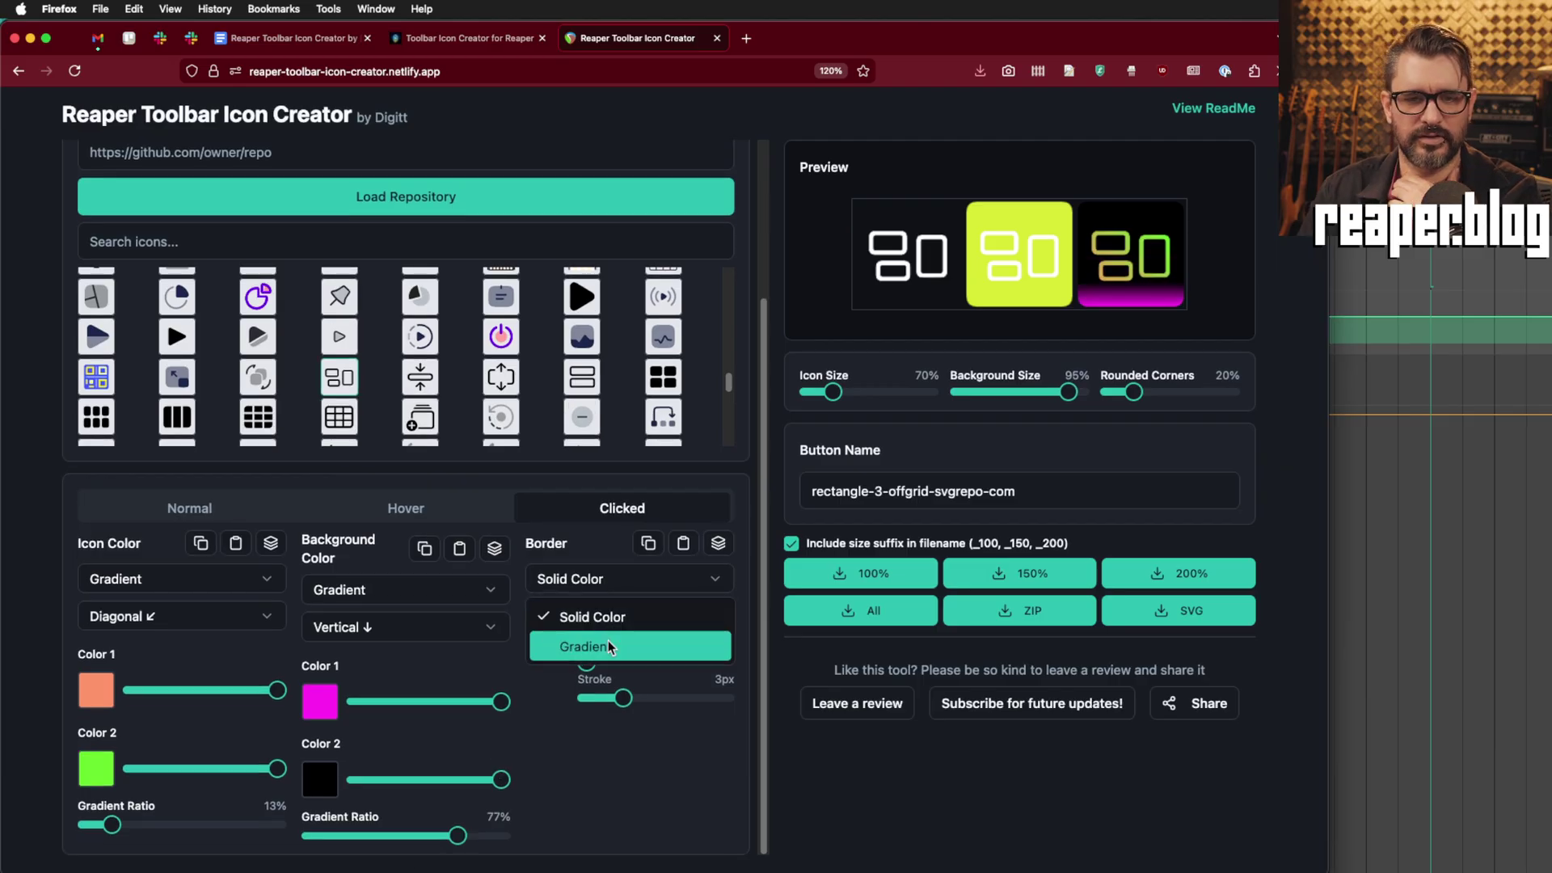
left_click(608, 640)
left_click(544, 690)
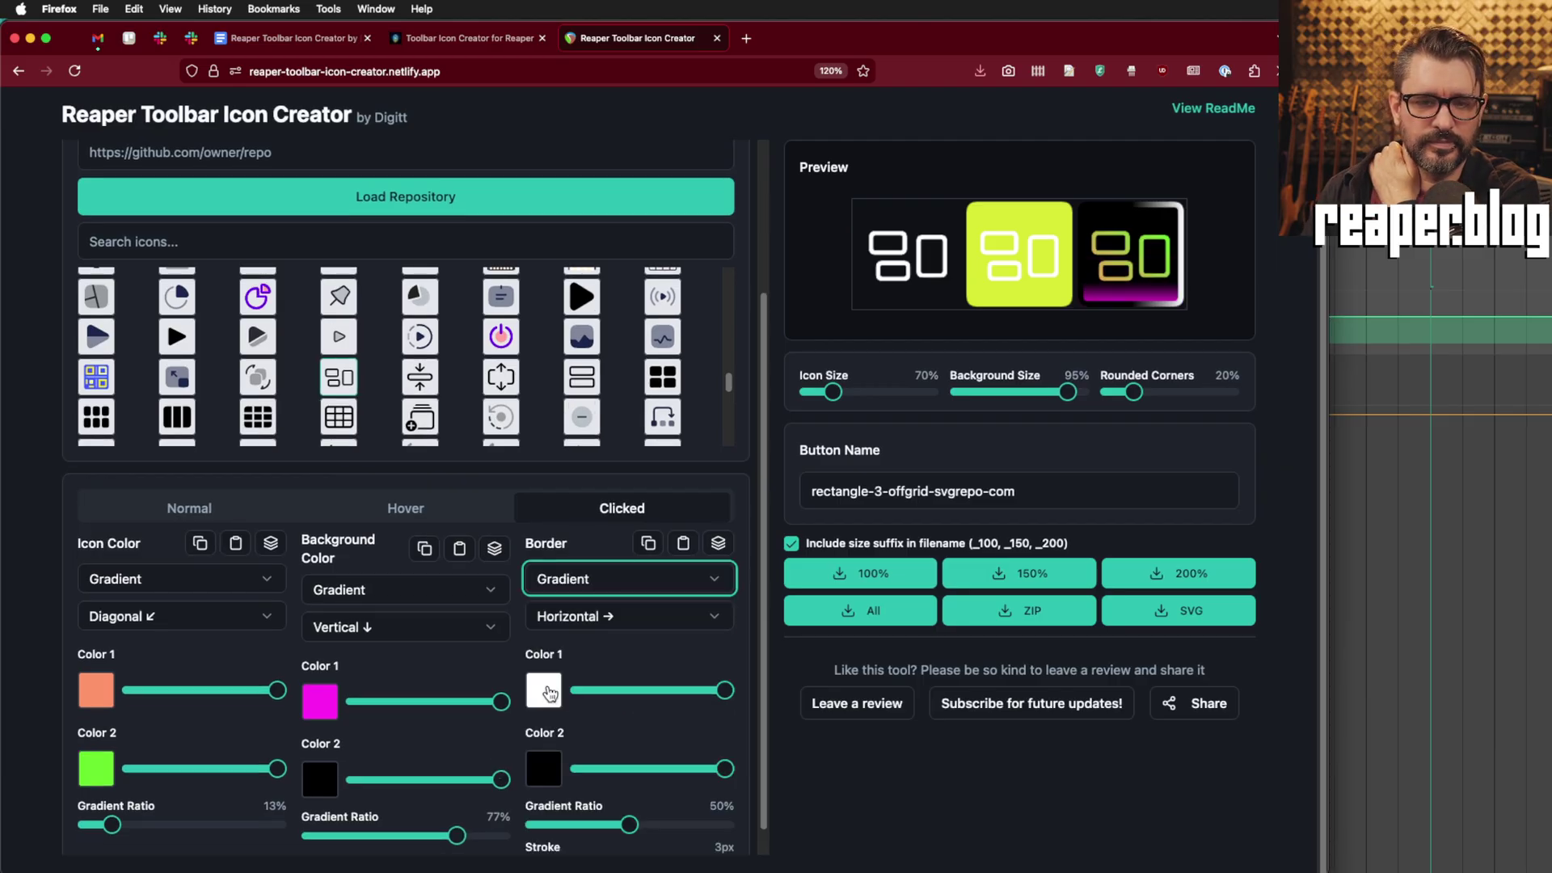
left_click(651, 684)
left_click(546, 418)
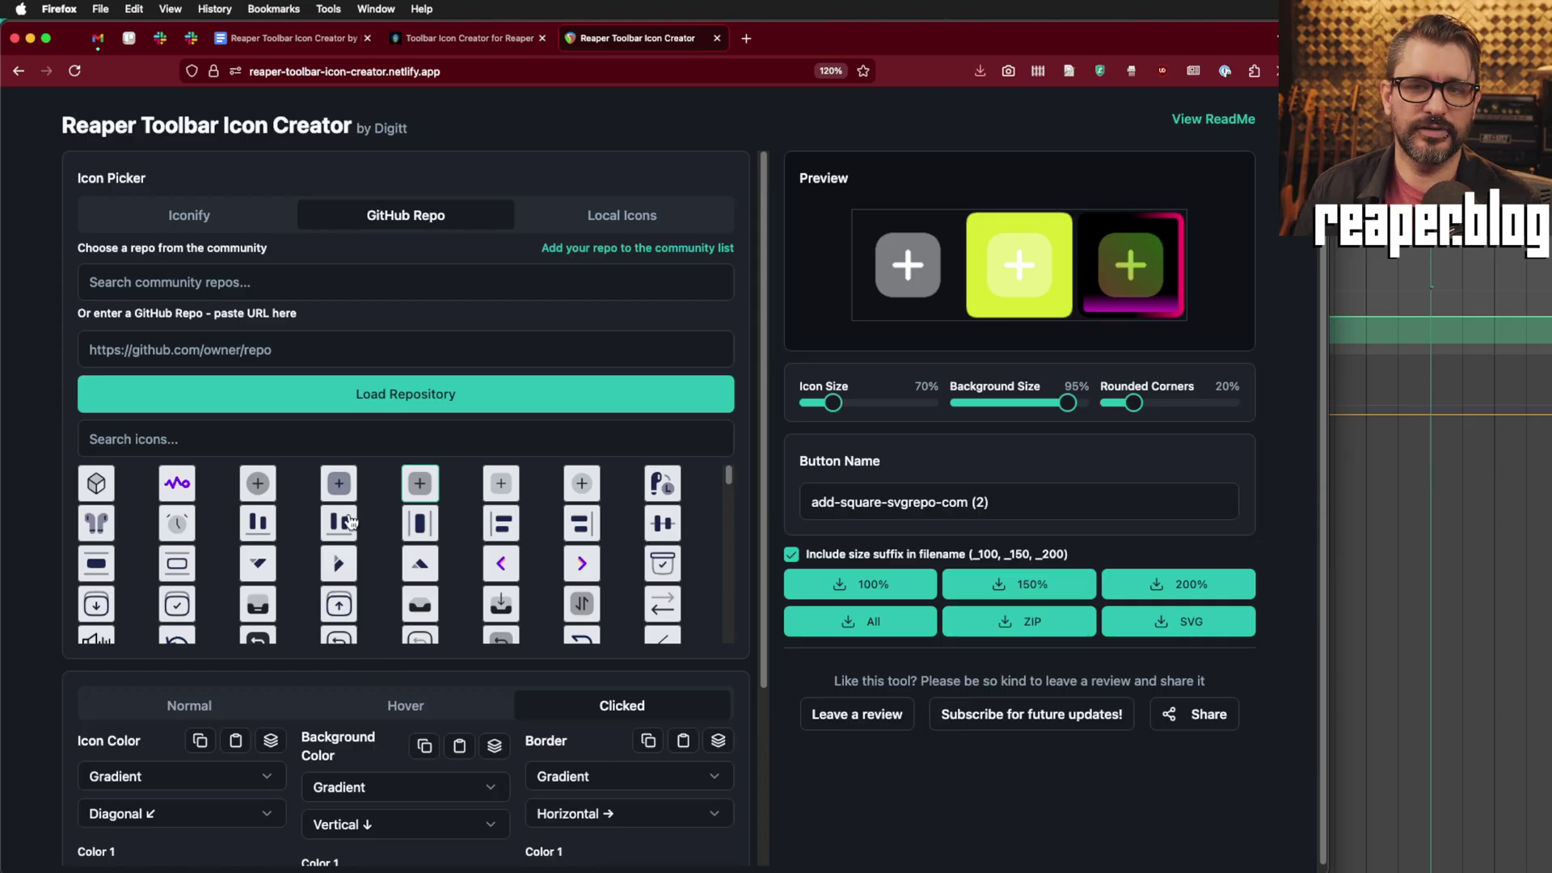
Step: Preview the cube, airbuds and align-vertical-spacing icons, then choose the archive-download icon
left_click(97, 485)
left_click(101, 531)
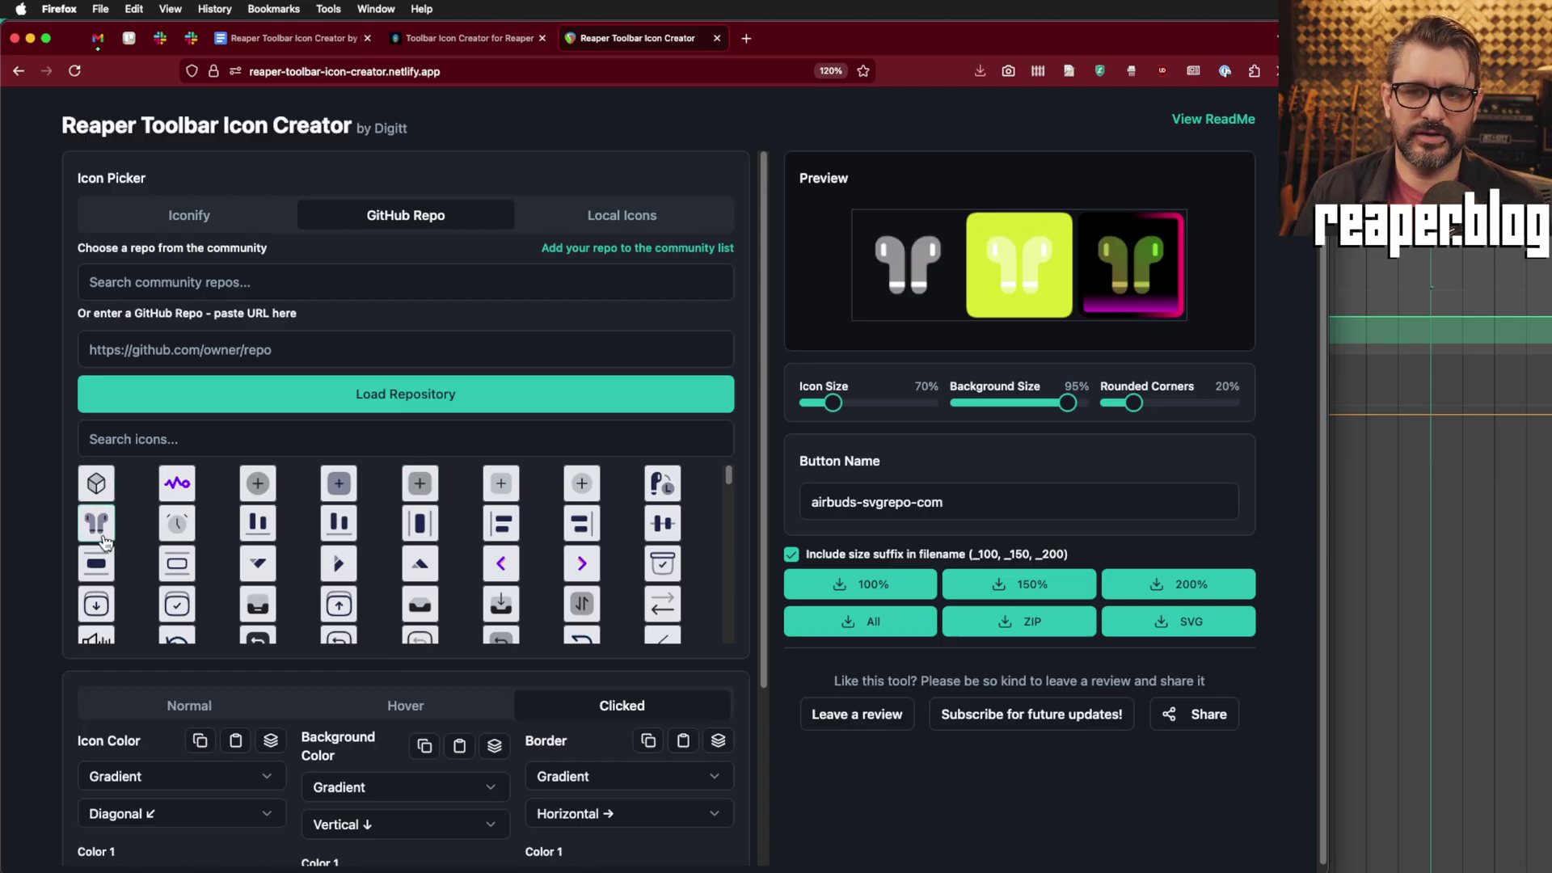
left_click(97, 564)
left_click(96, 483)
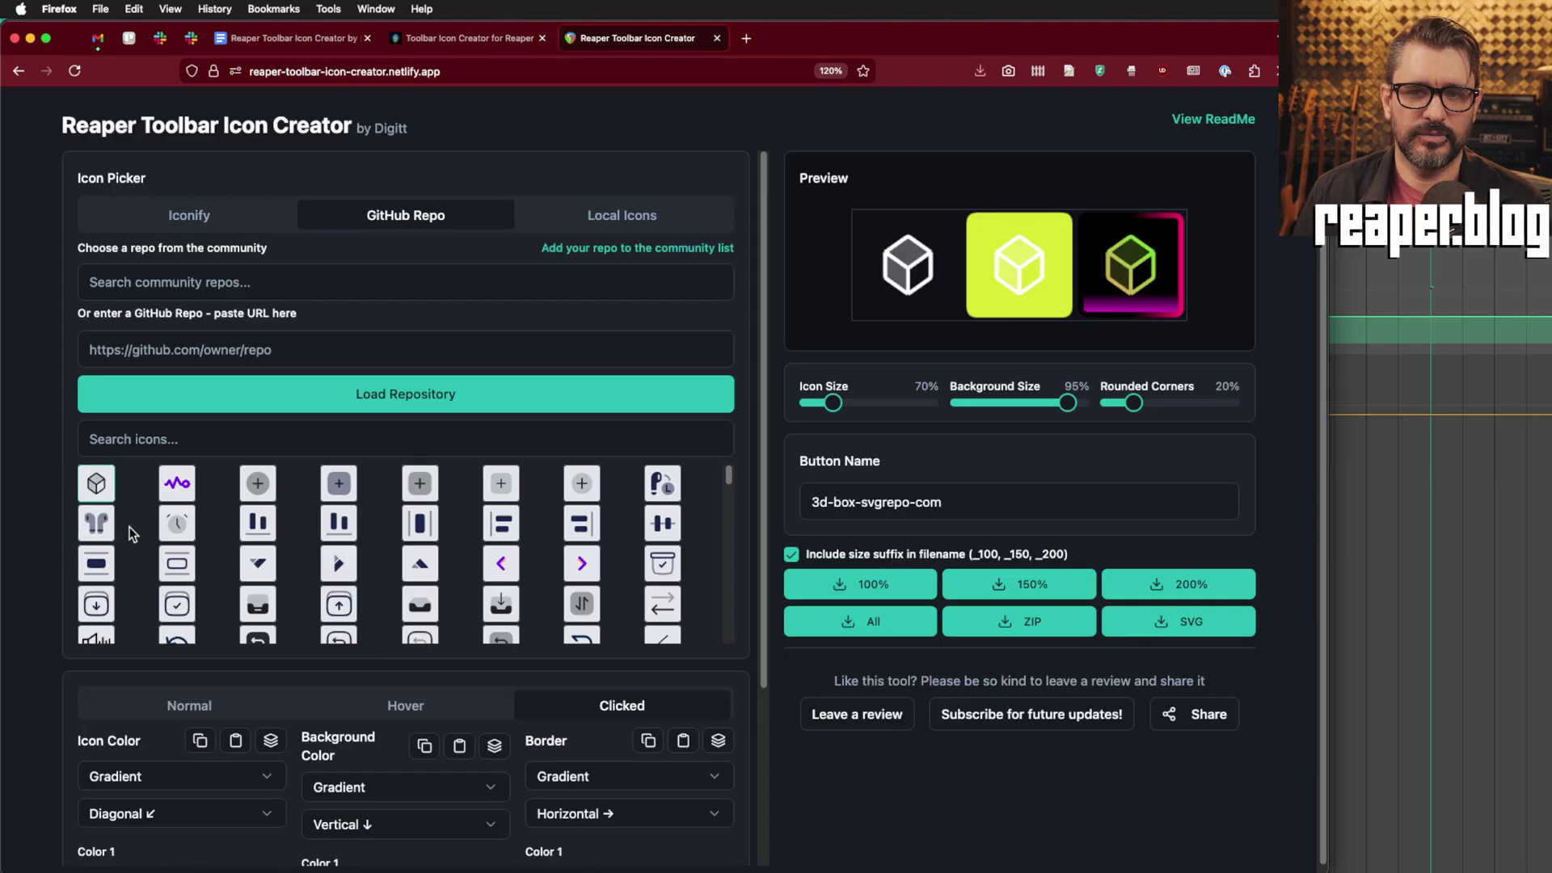
left_click(176, 578)
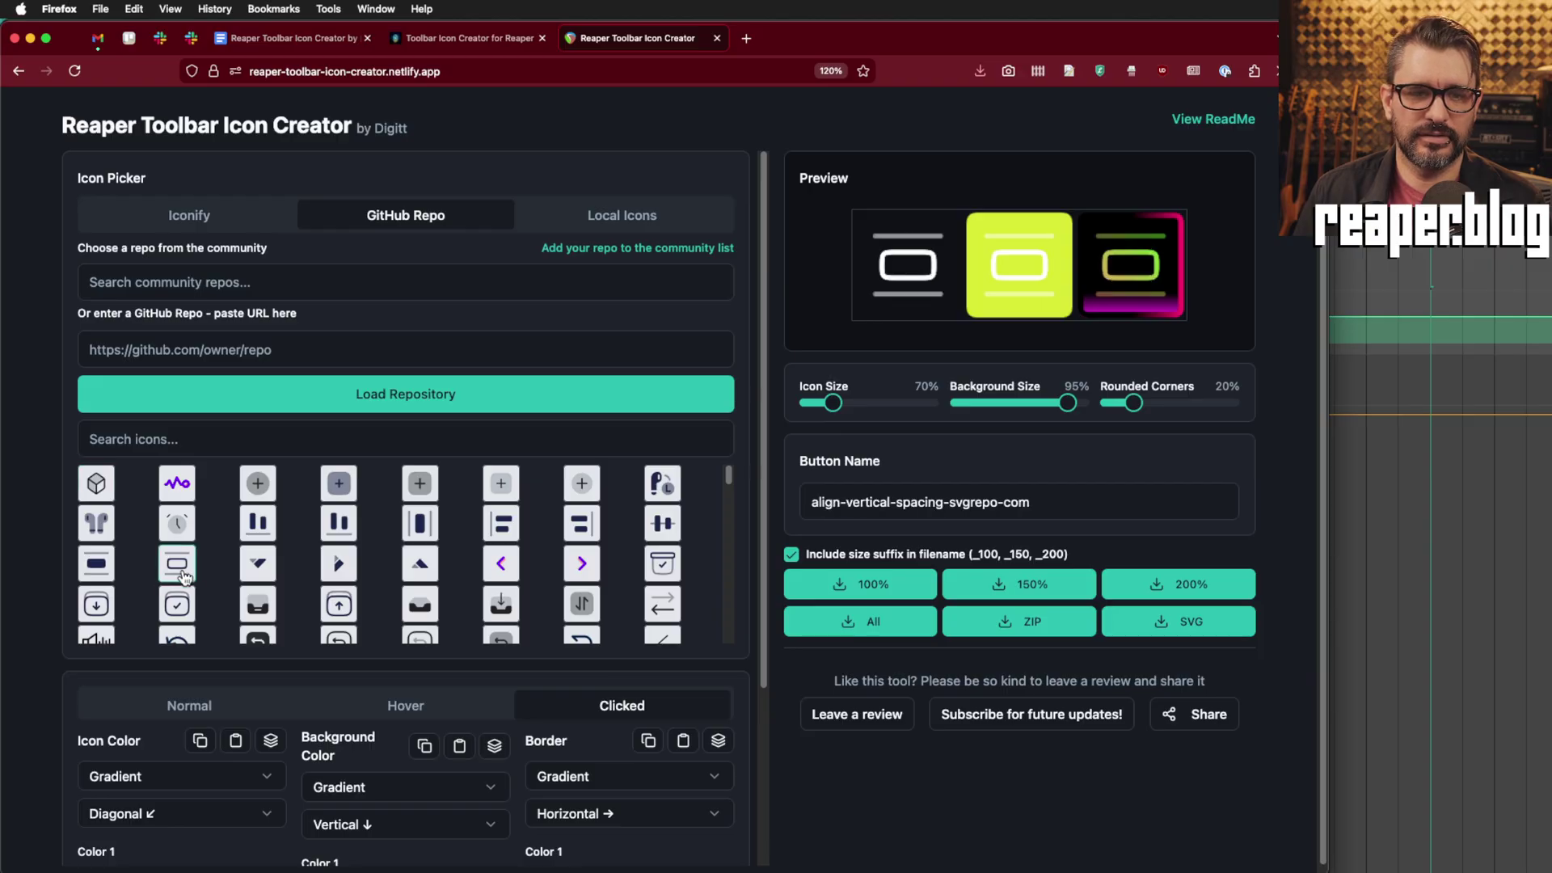
left_click(262, 607)
left_click(496, 610)
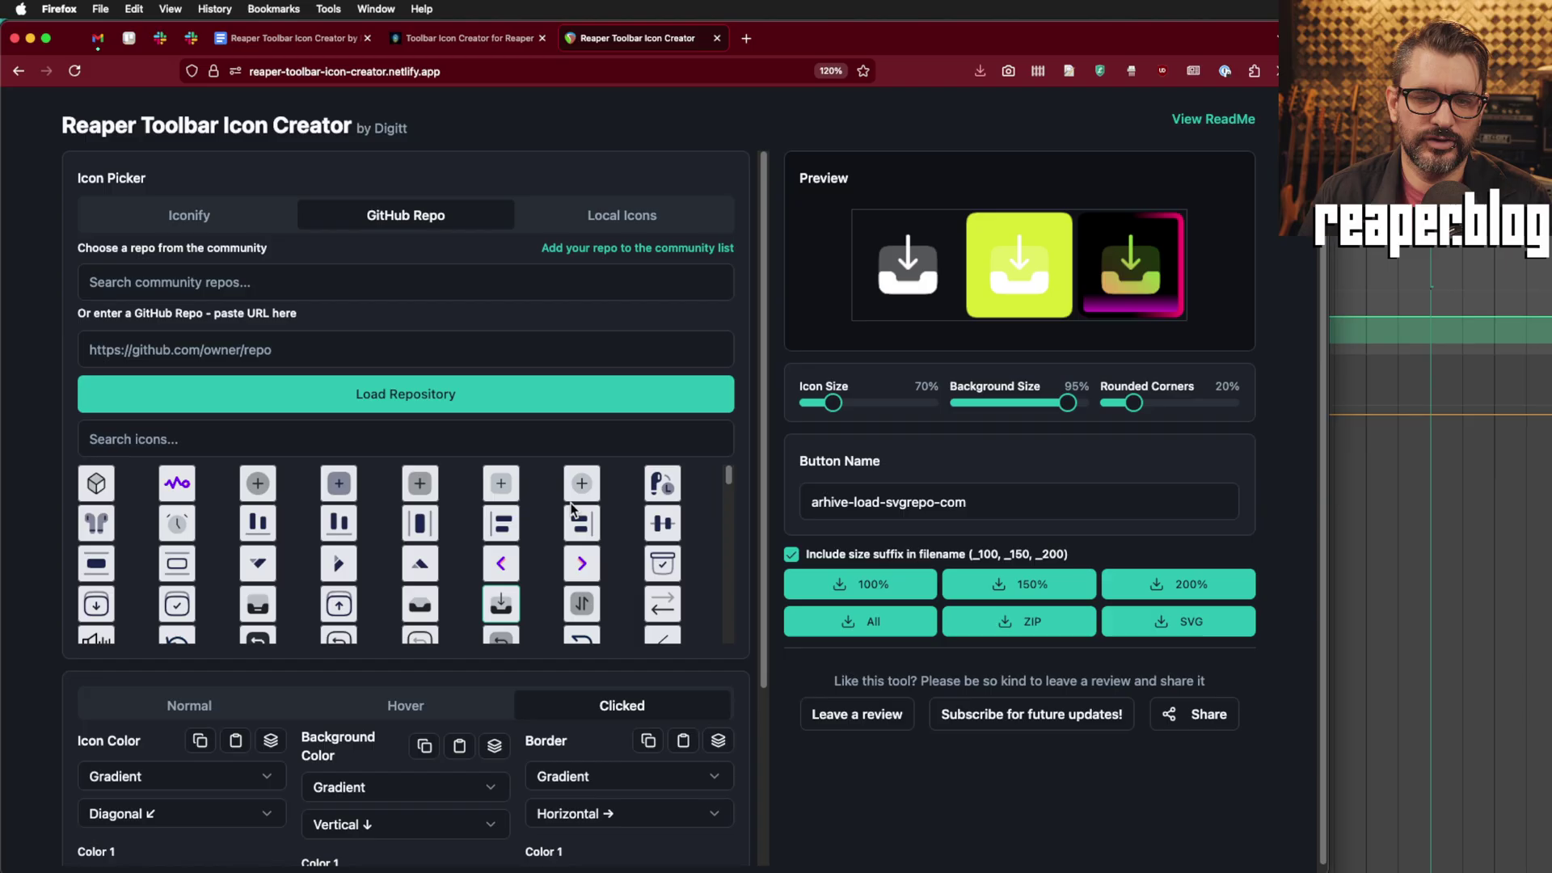
scroll(480, 573, "down", 4)
scroll(467, 543, "down", 3)
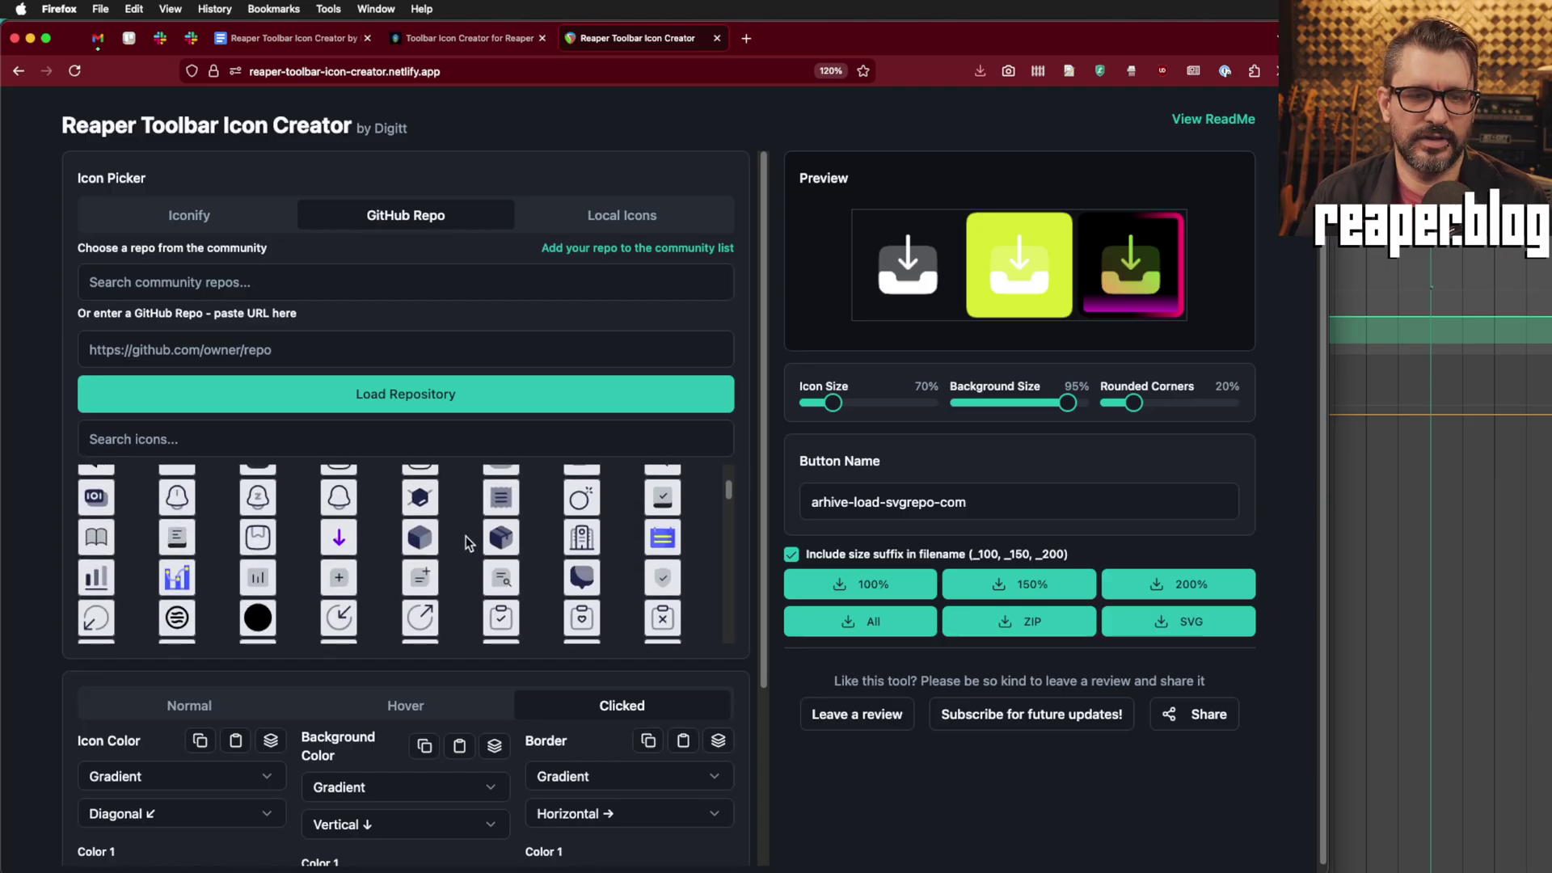